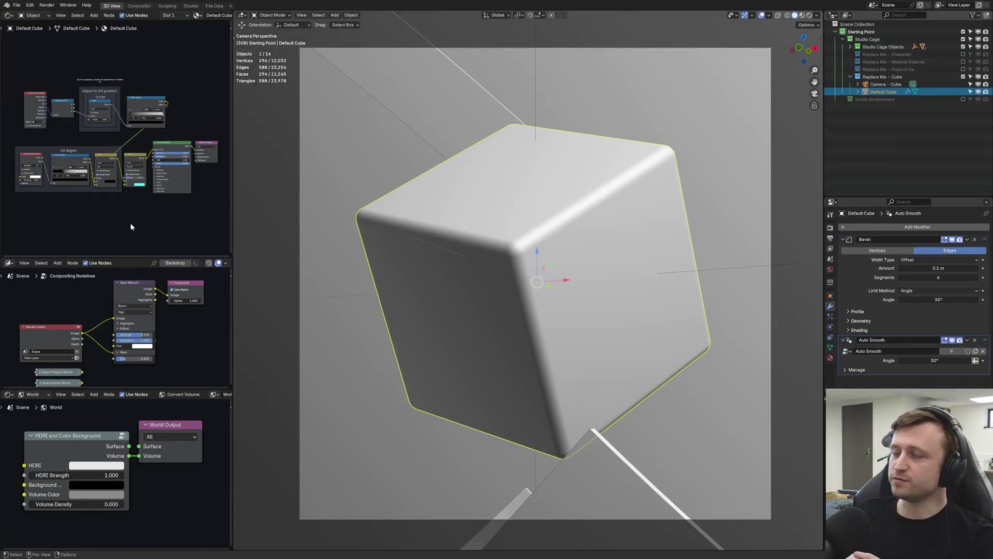
Install the extension "Modular Workspaces (Addon) 1.9 for Blender 4.4.zip" from disk and show its Workspaces settings beside the 3D viewport.
click(30, 5)
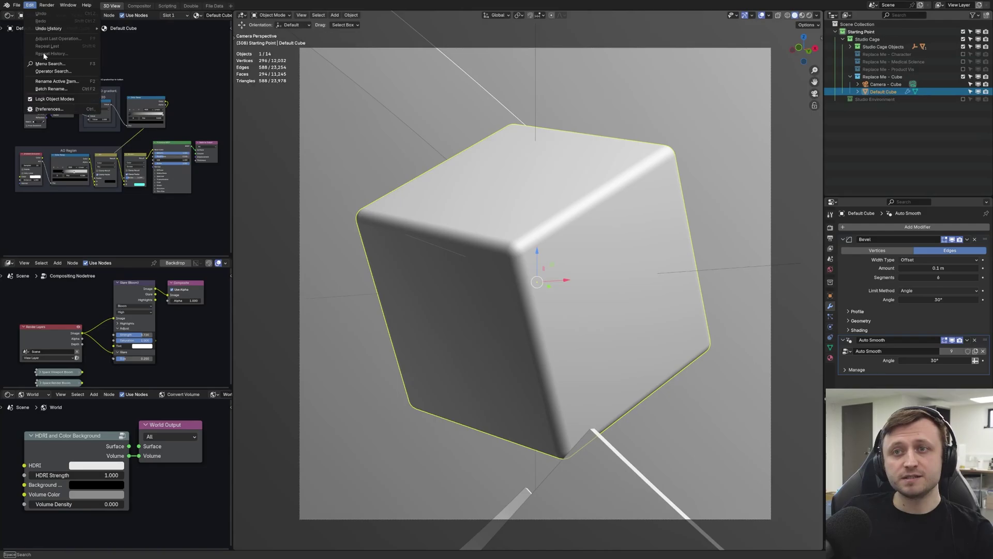
click(65, 110)
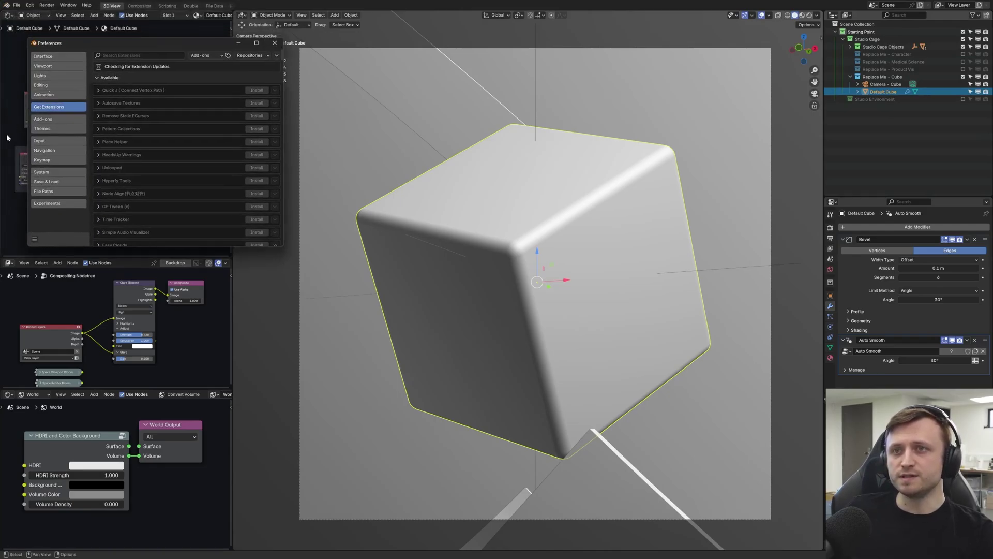
click(38, 121)
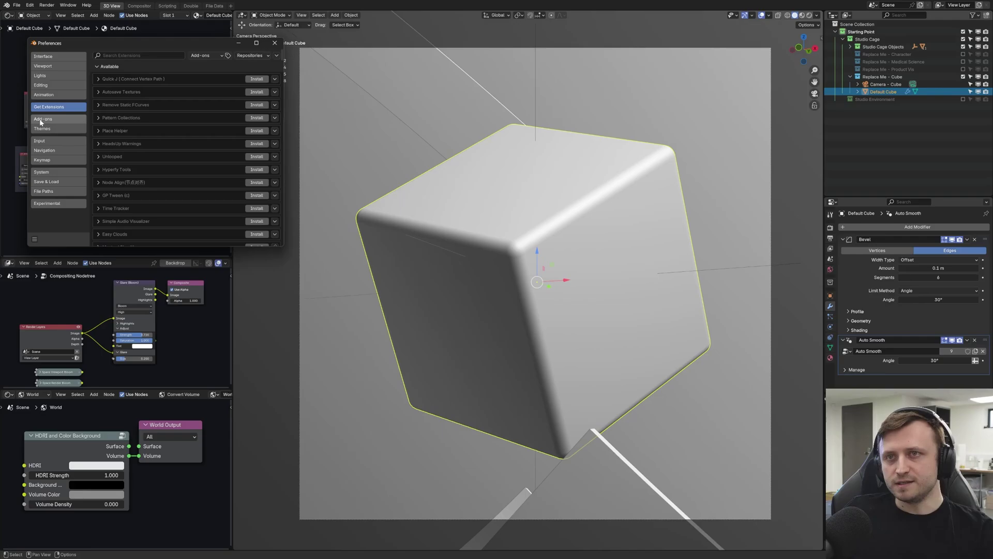
click(50, 107)
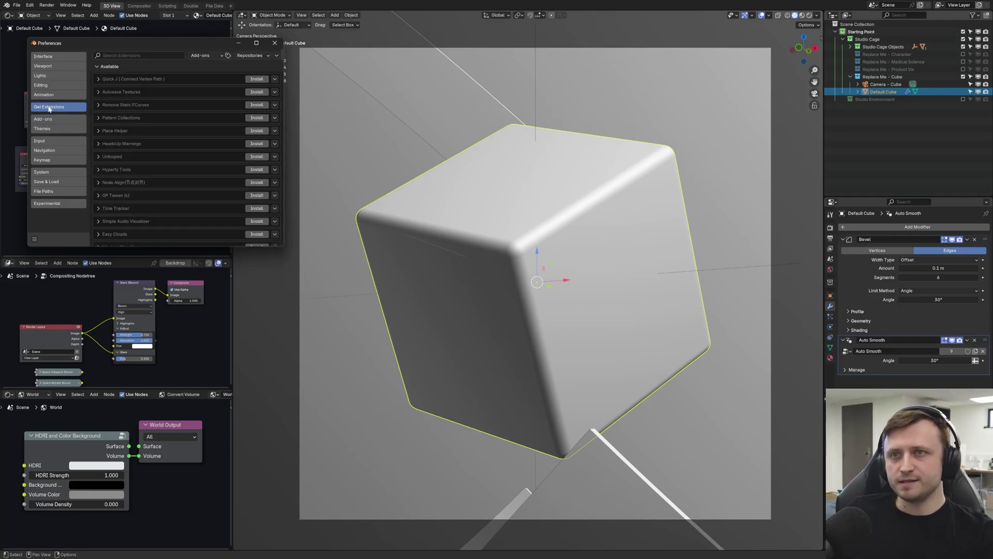
click(276, 57)
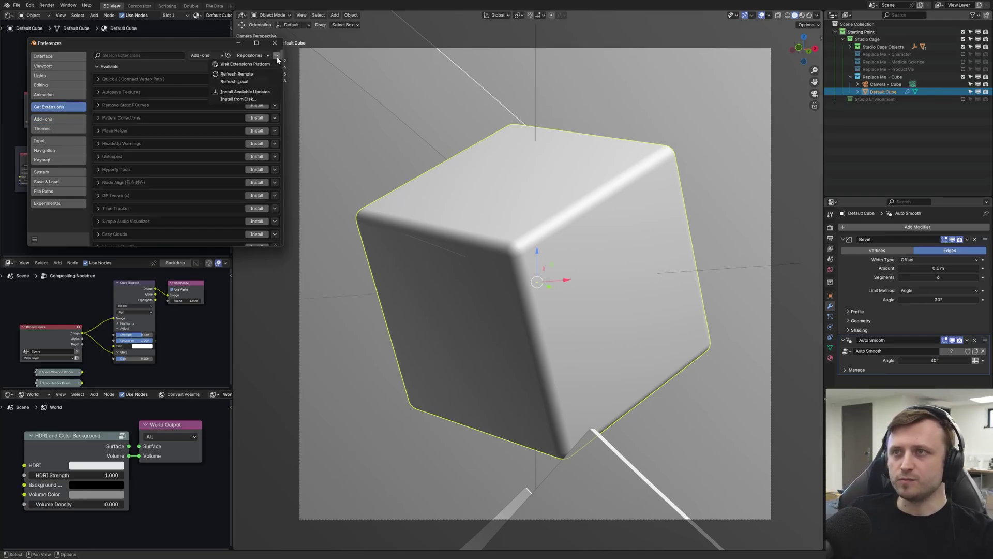
click(259, 100)
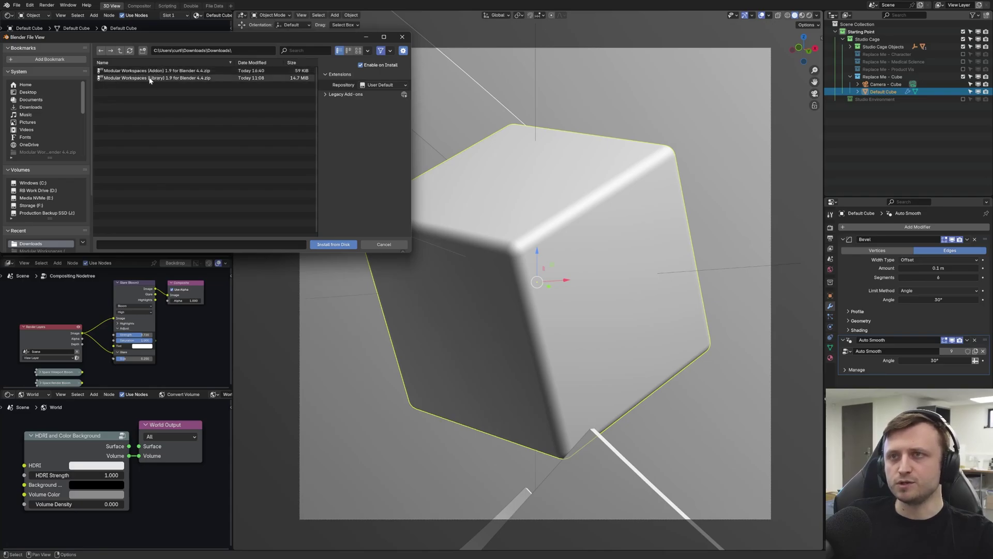
click(160, 78)
click(163, 71)
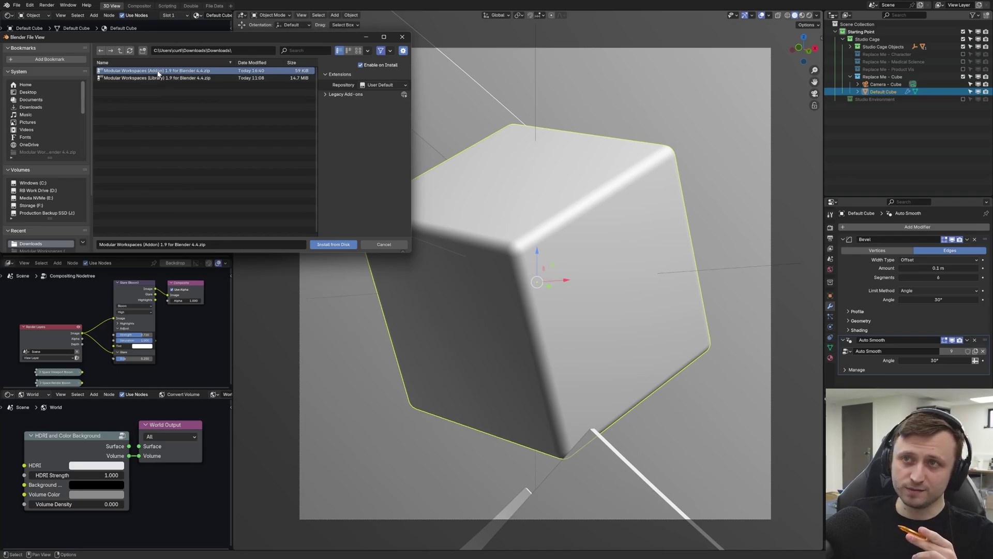
double_click(158, 73)
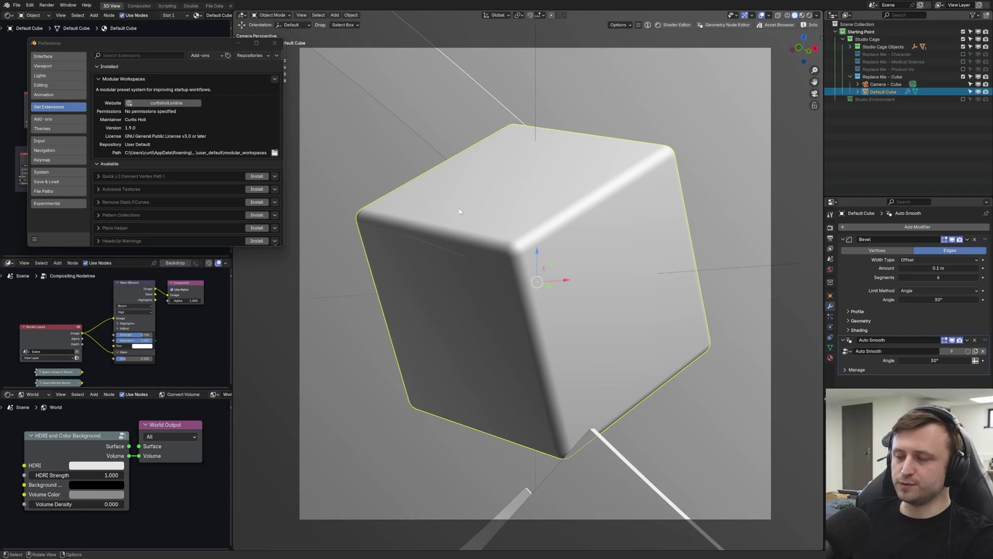
key(n)
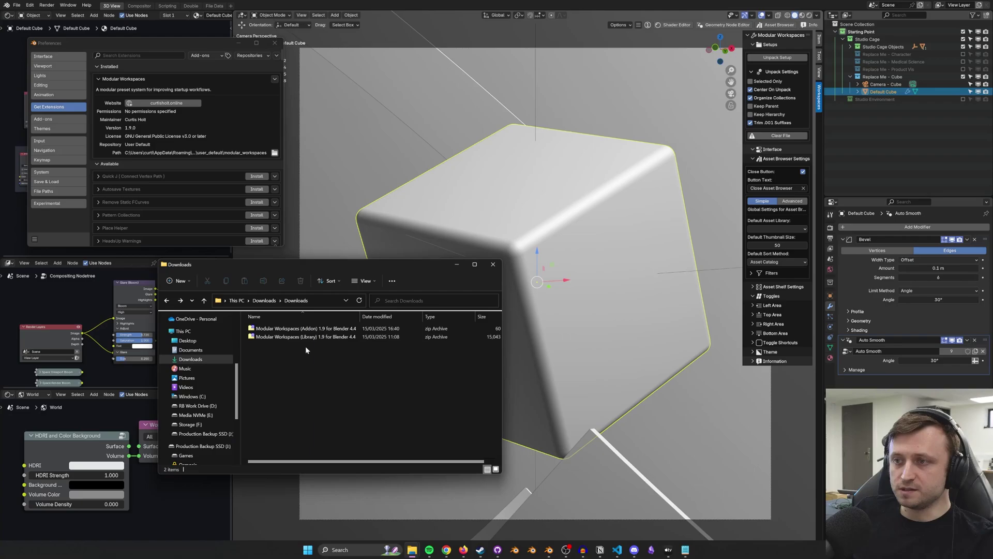
Extract the "Modular Workspaces (Library)" folder from the library zip archive into the Downloads folder.
double_click(312, 337)
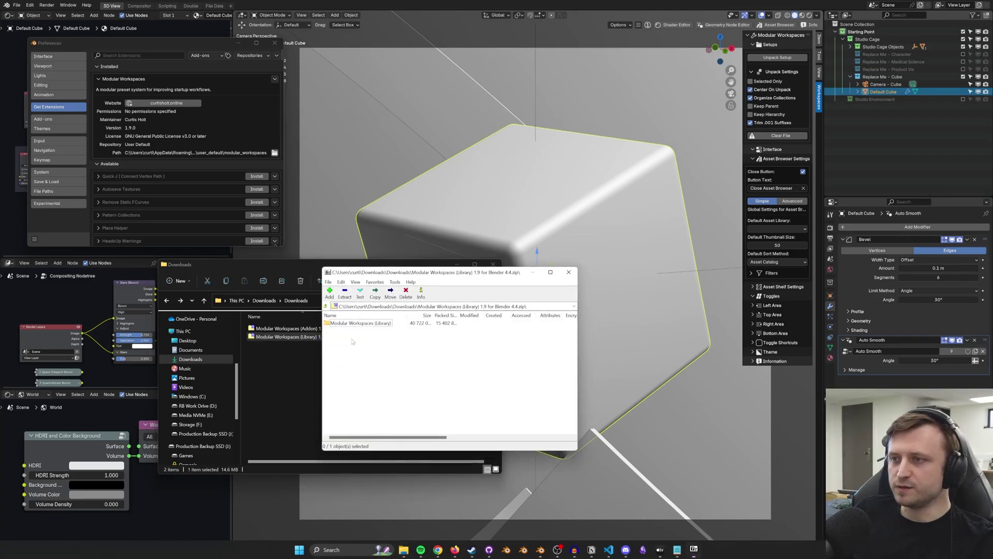
drag(349, 327, 344, 330)
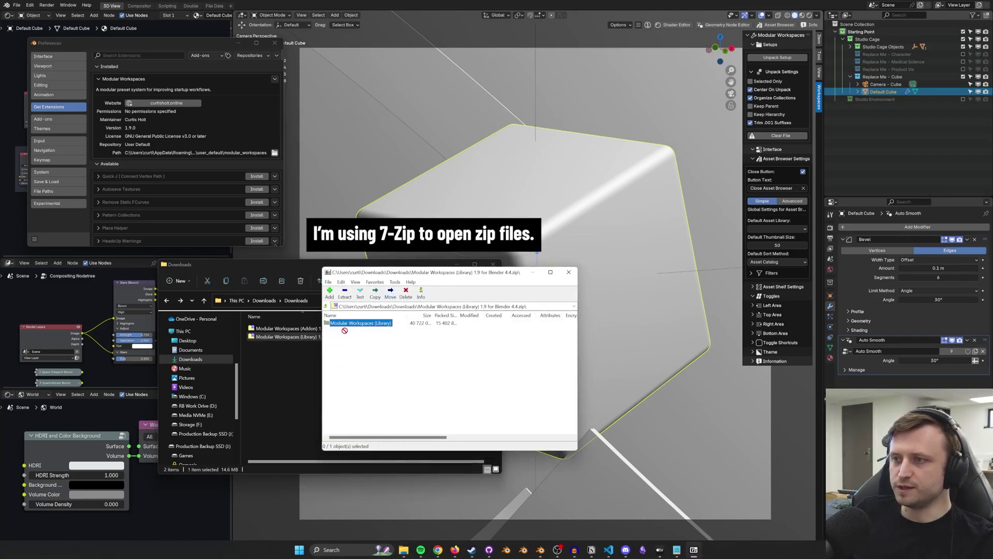
drag(282, 369, 282, 365)
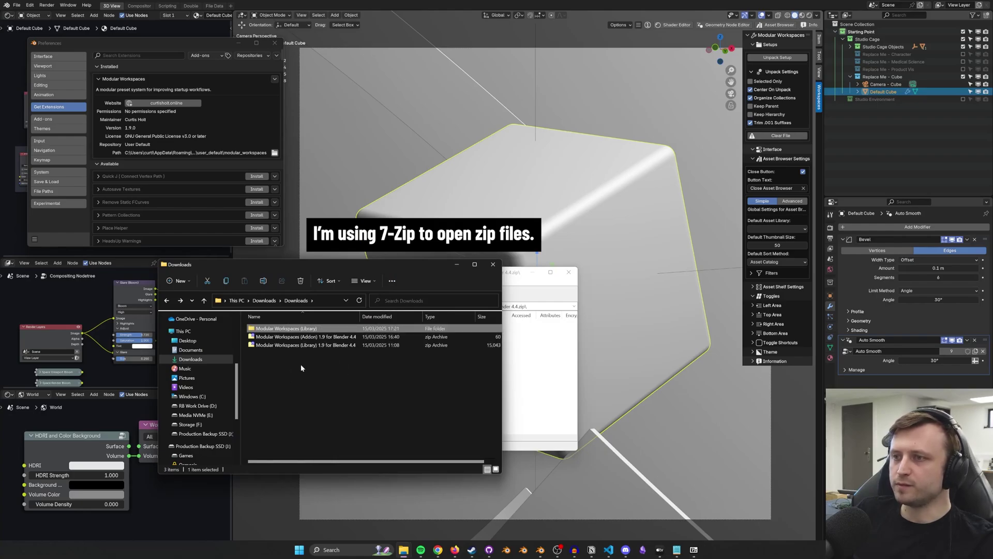
Open the extracted "Modular Workspaces (Library)" folder and select its full path for copying.
double_click(296, 329)
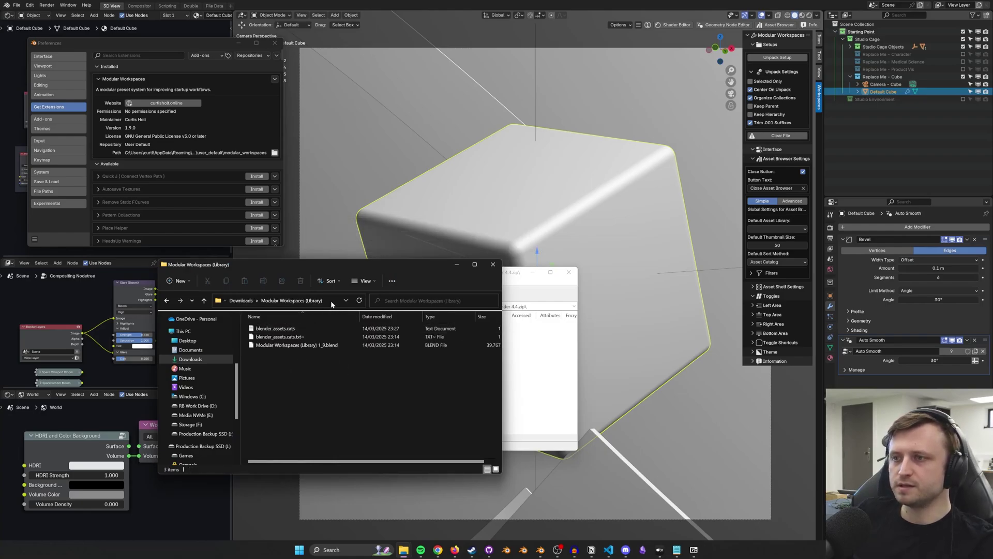
click(301, 336)
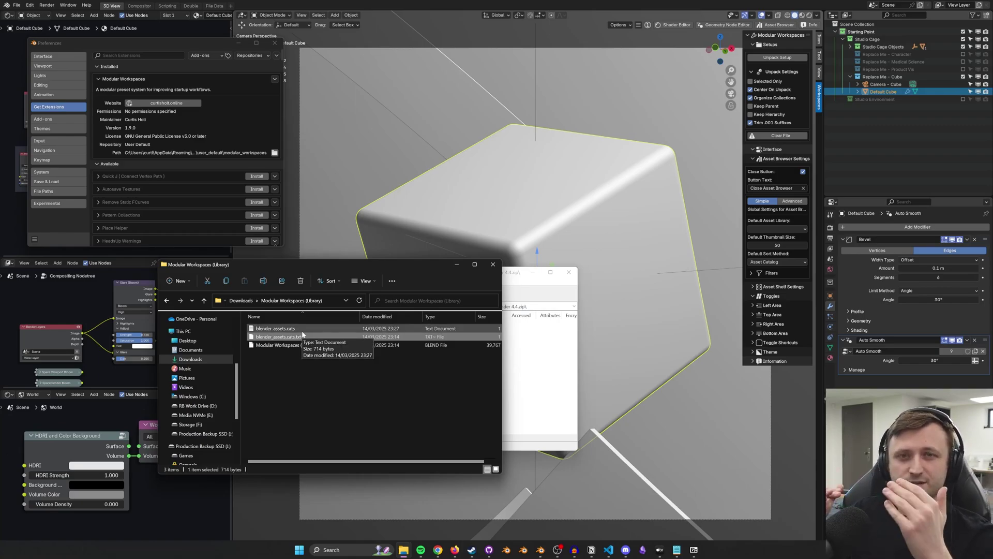
click(334, 300)
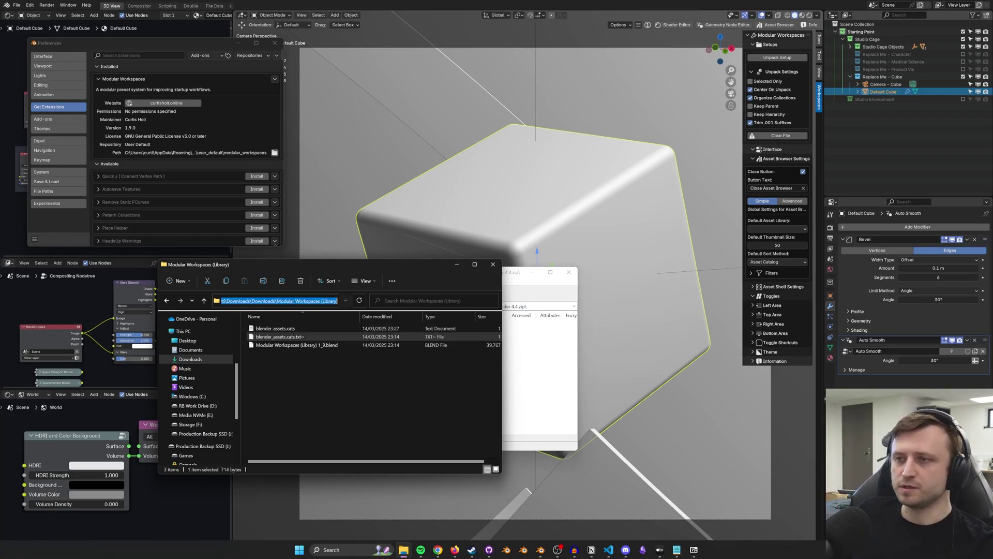
Add the extracted "Modular Workspaces (Library)" folder as a new asset library in Blender's file path preferences.
click(108, 234)
click(54, 192)
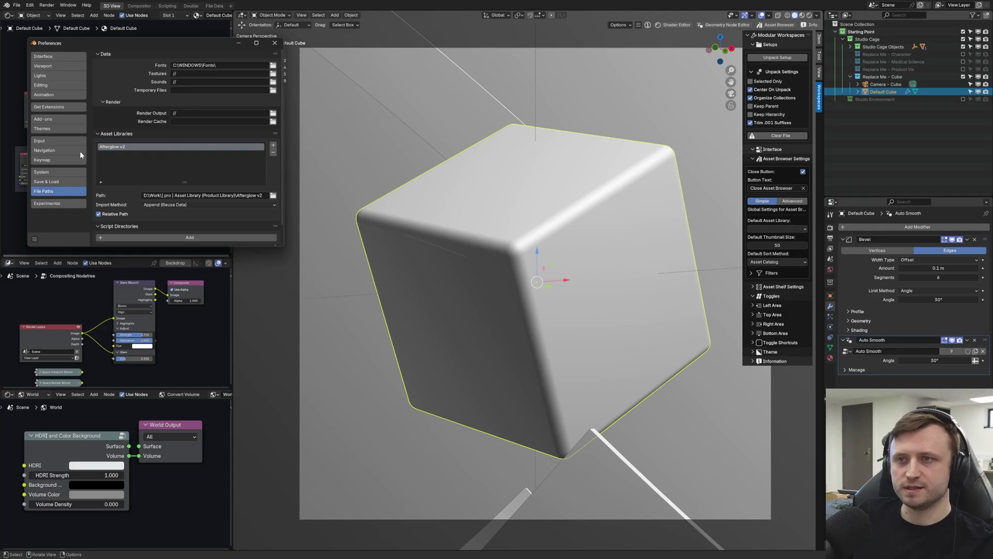
click(274, 146)
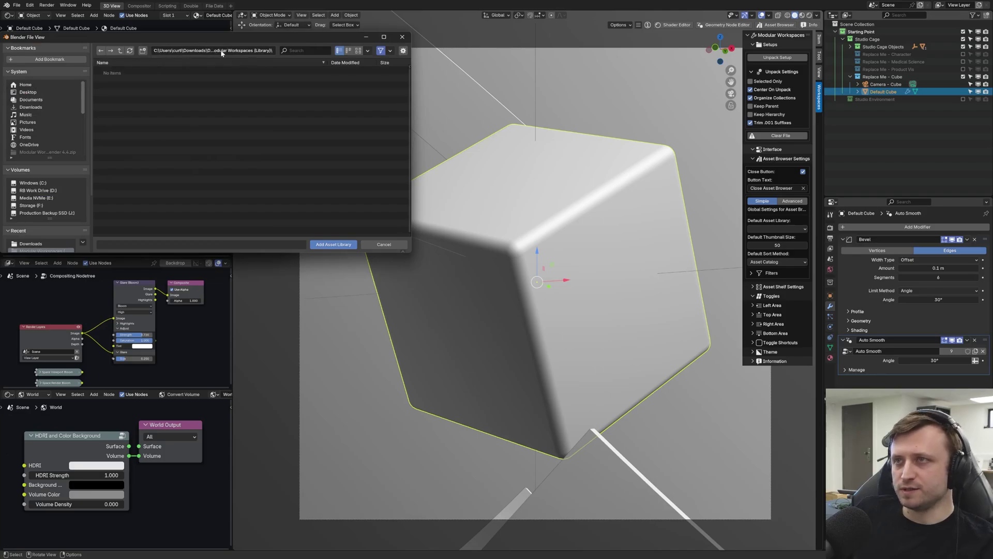
drag(115, 83, 349, 189)
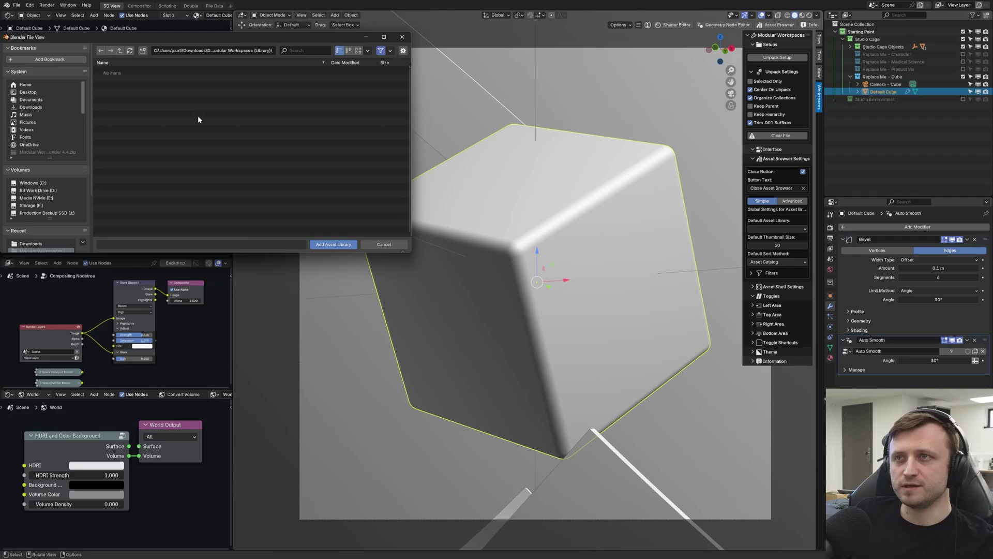
click(334, 244)
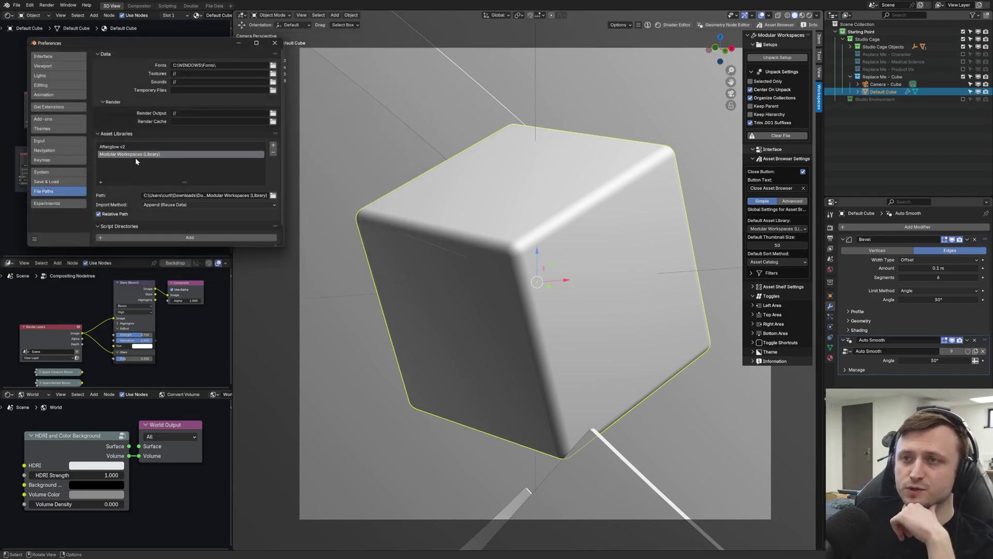
Save the preferences and close the Preferences window.
click(35, 239)
click(60, 215)
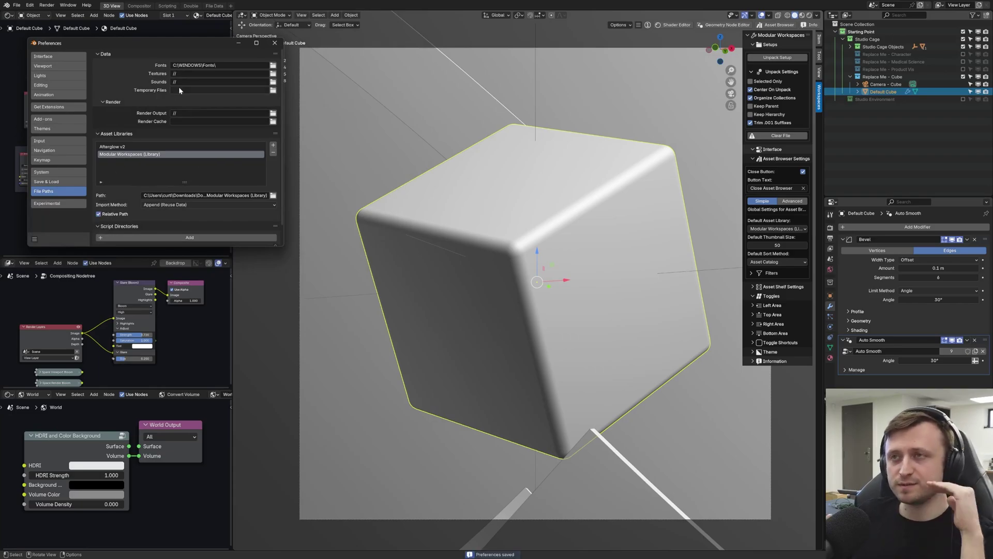
click(275, 43)
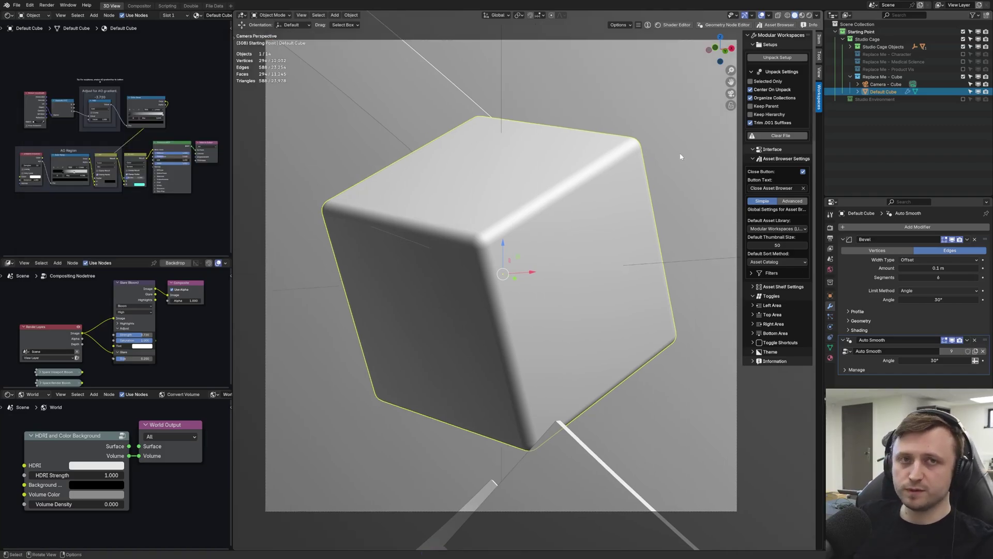
Collapse and re-expand the Unpack Settings section of the Modular Workspaces add-on.
click(758, 72)
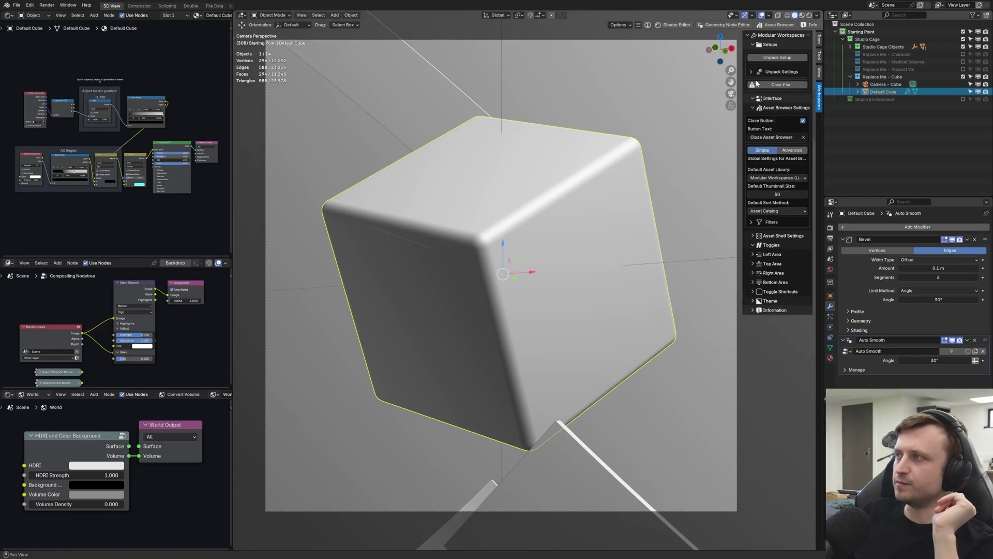
click(776, 72)
click(774, 73)
click(775, 73)
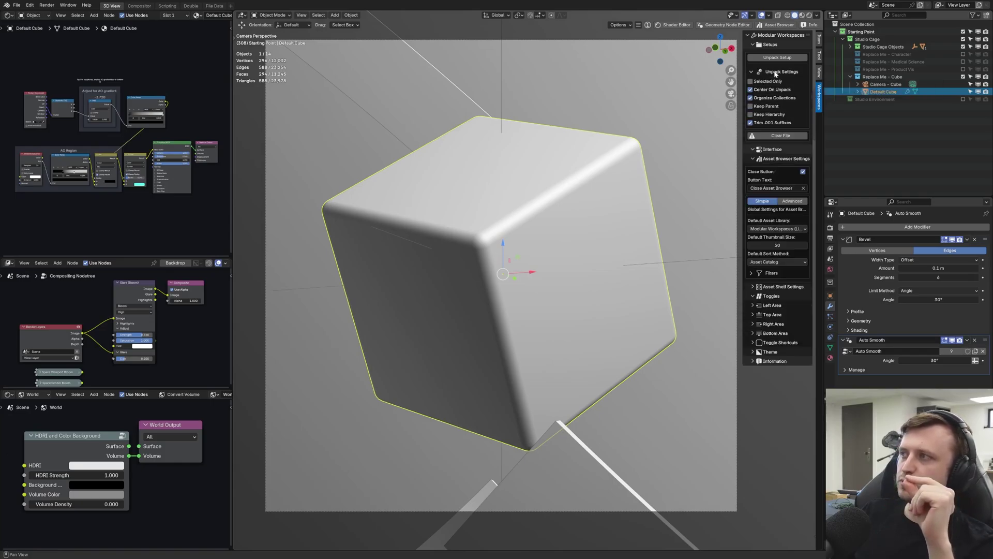
click(774, 73)
click(775, 72)
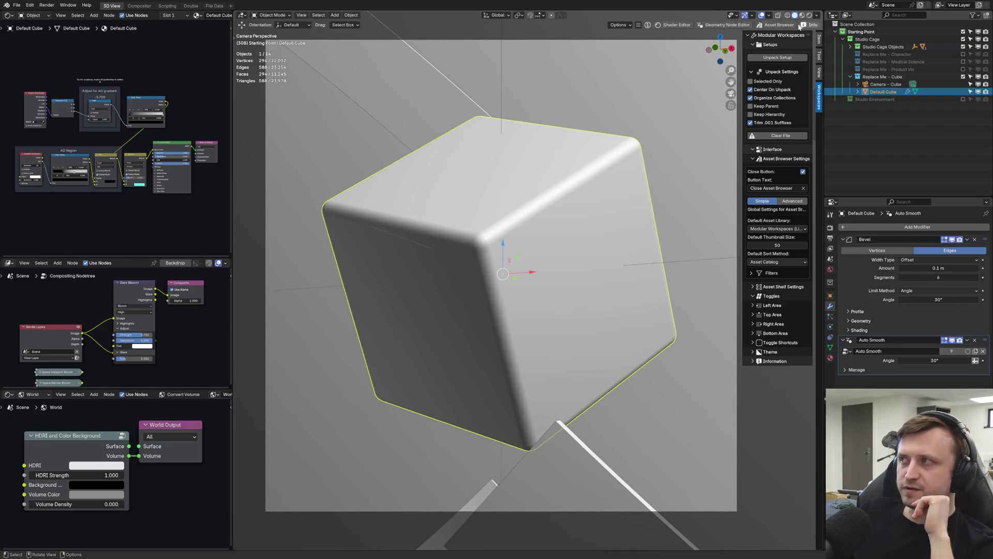
Open and close the Asset Browser area below the 3D viewport twice.
click(779, 25)
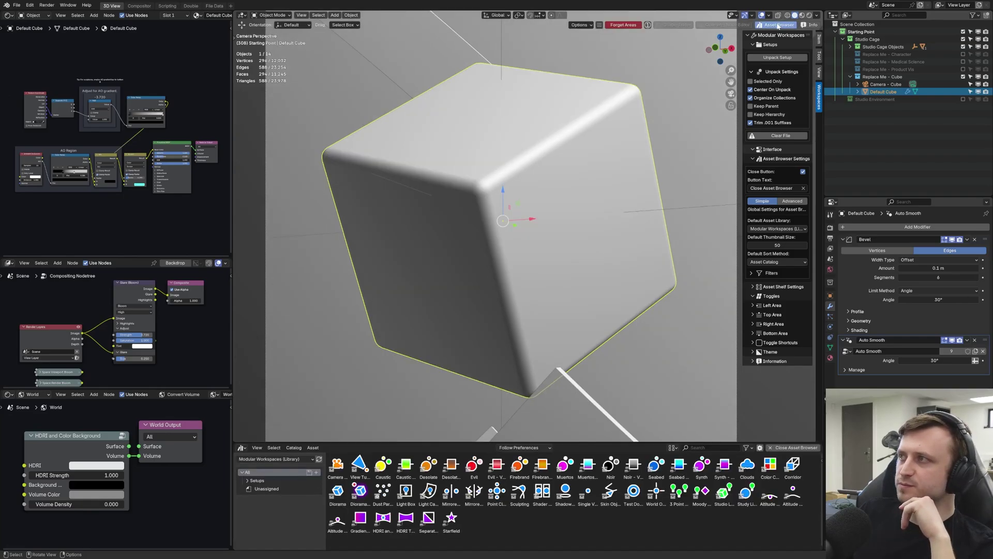
click(778, 26)
click(779, 25)
click(778, 26)
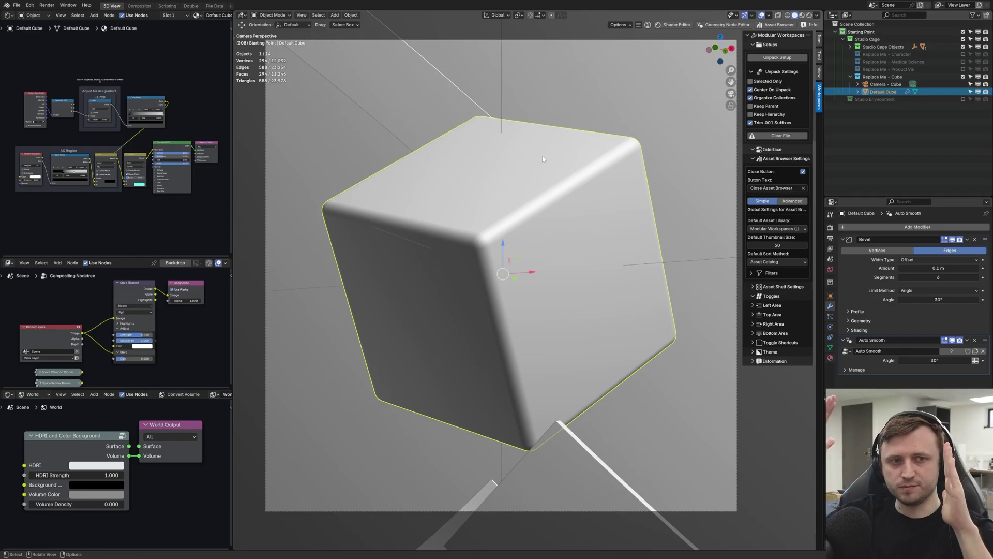
Toggle the Shader Editor area open and closed, and do the same with the Asset Browser area.
click(675, 25)
click(675, 26)
click(675, 26)
click(675, 26)
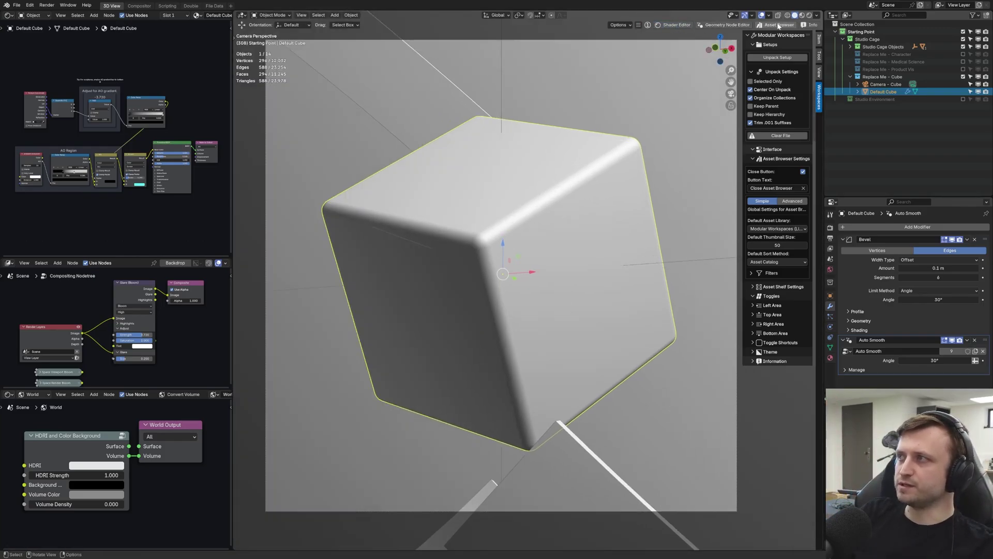
click(778, 25)
click(779, 25)
click(779, 25)
click(779, 25)
Open and close the Geometry Node Editor area and the Info area around the 3D viewport.
click(724, 24)
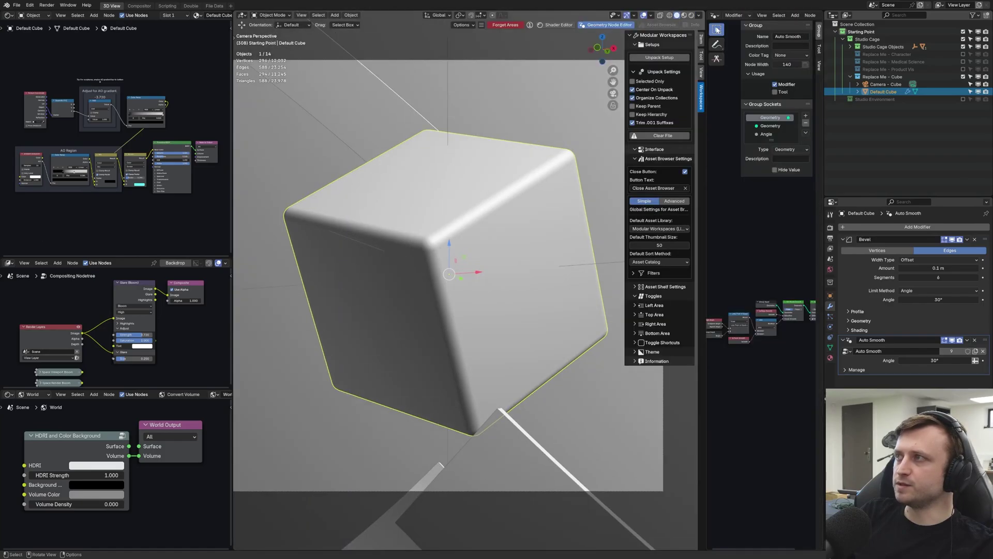
click(582, 25)
click(812, 25)
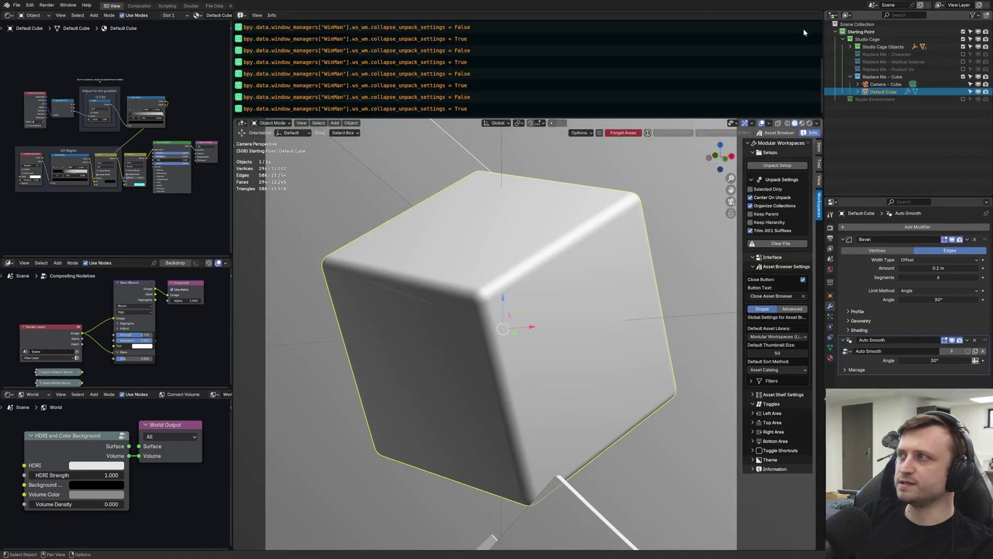
click(815, 132)
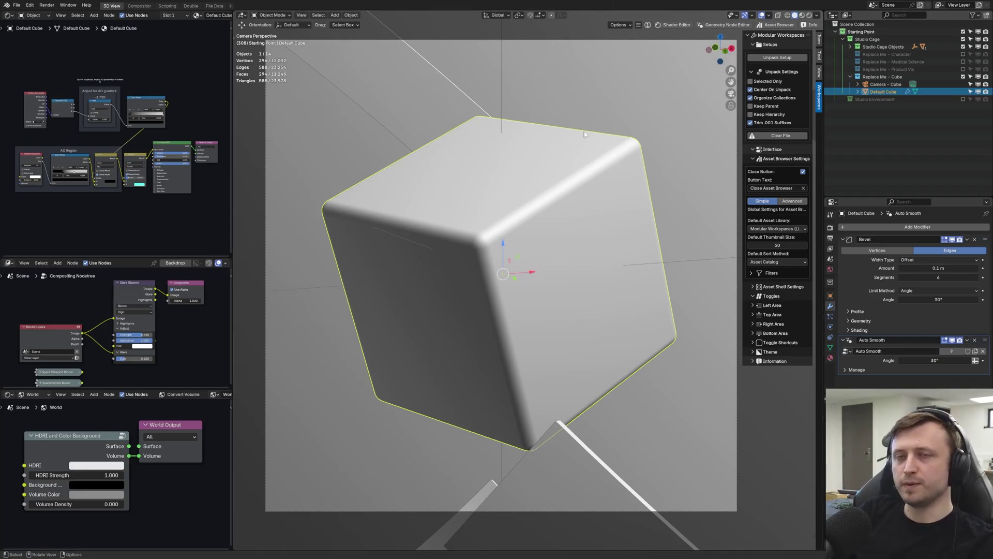
Try the add-on's area pie by opening the Asset Browser, and leave the area closed.
key(alt+space)
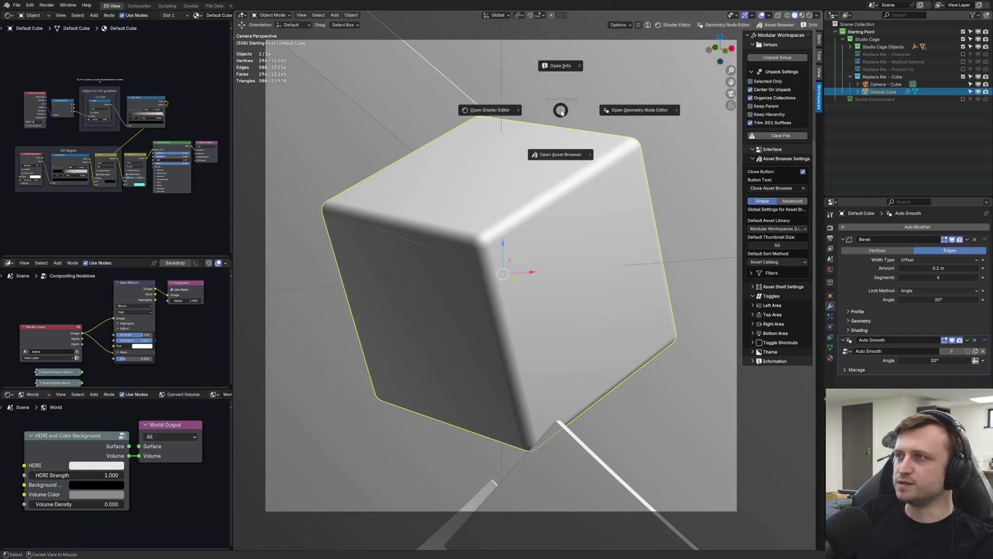
click(561, 155)
key(alt+space)
click(557, 182)
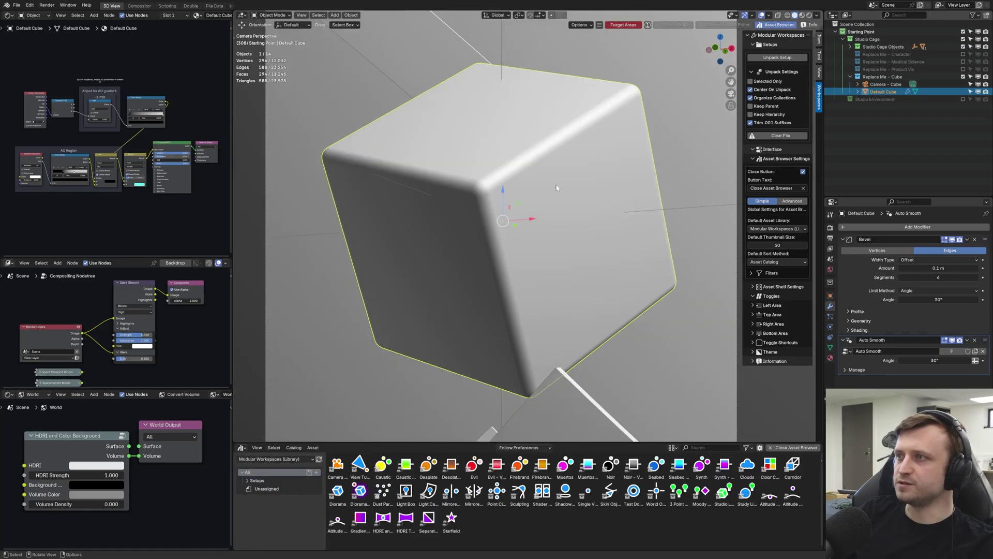
key(alt+q)
click(554, 176)
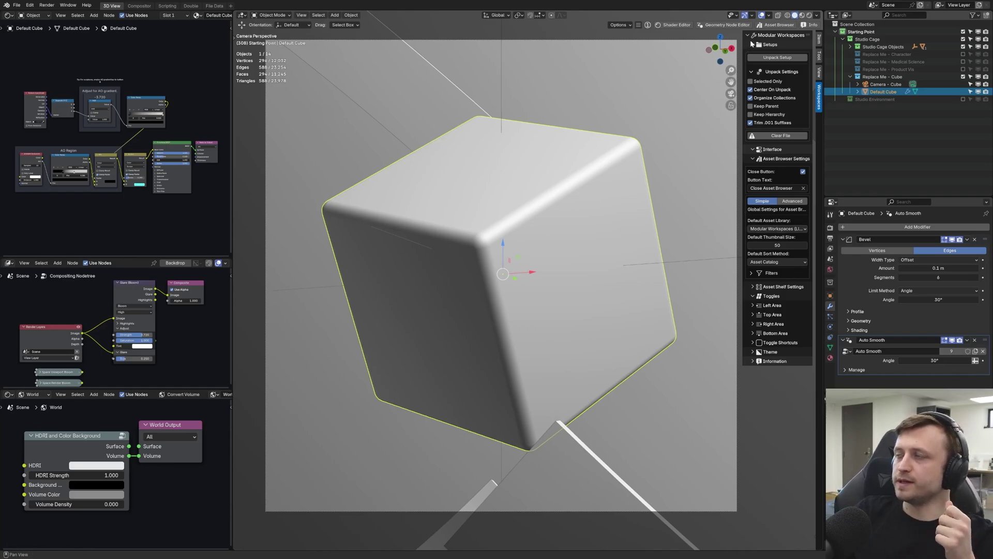
Open the Asset Browser area below the 3D viewport and view the available default asset library options.
click(778, 25)
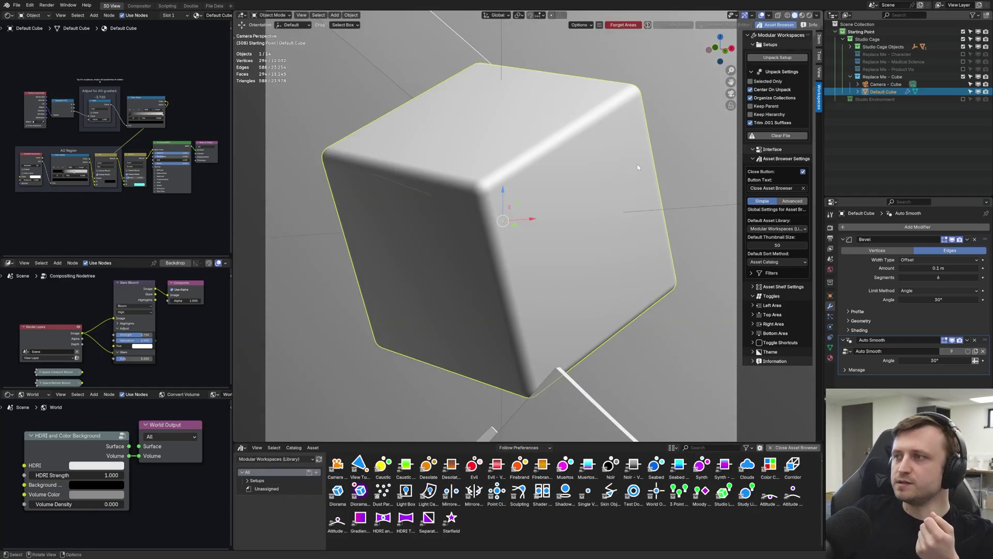
click(771, 228)
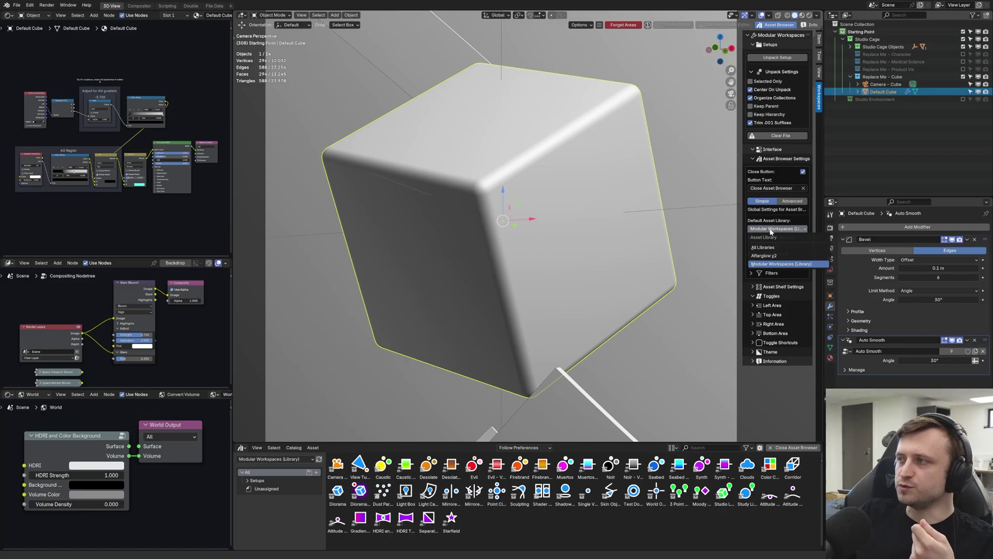
click(771, 231)
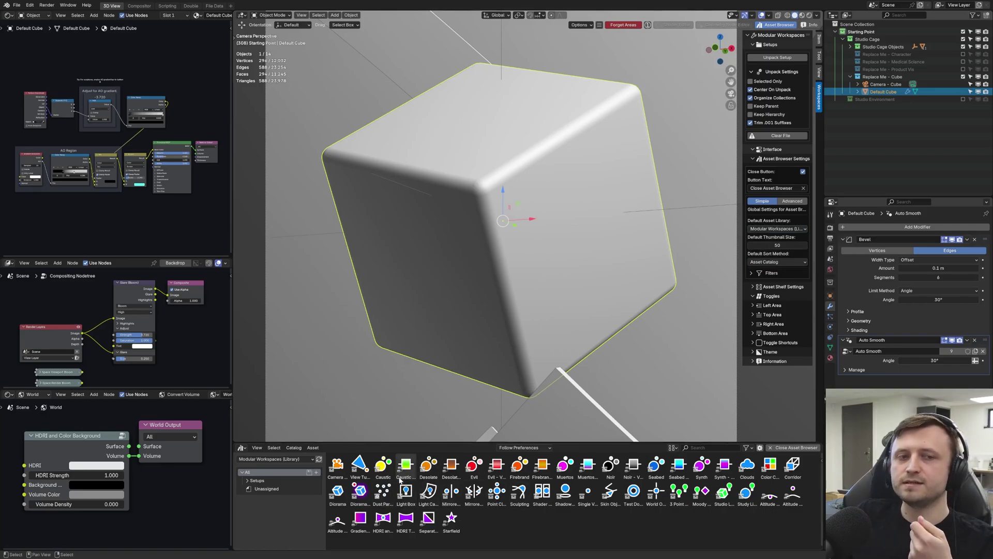
click(282, 459)
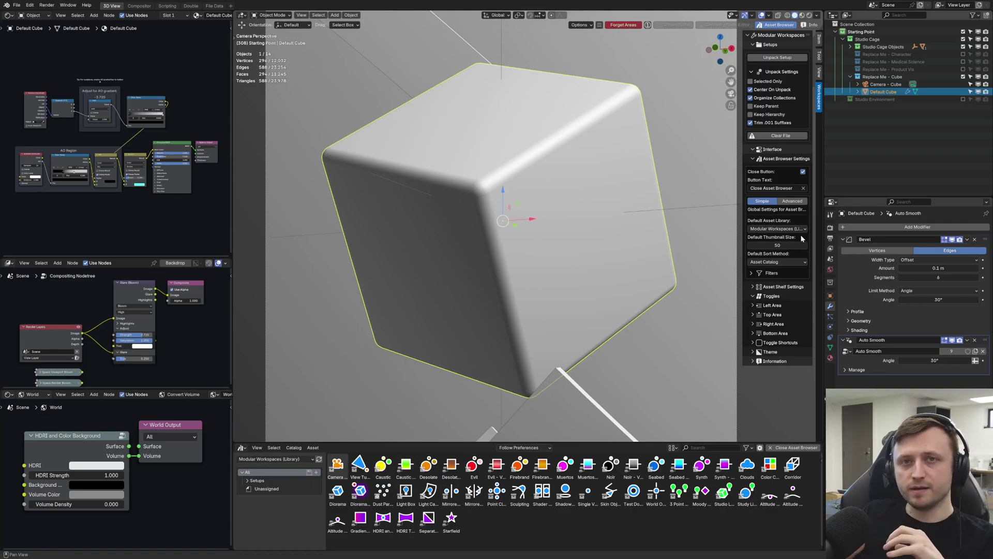
Try Afterglow v2 as the default asset library, and set it back to Modular Workspaces (Library).
click(794, 229)
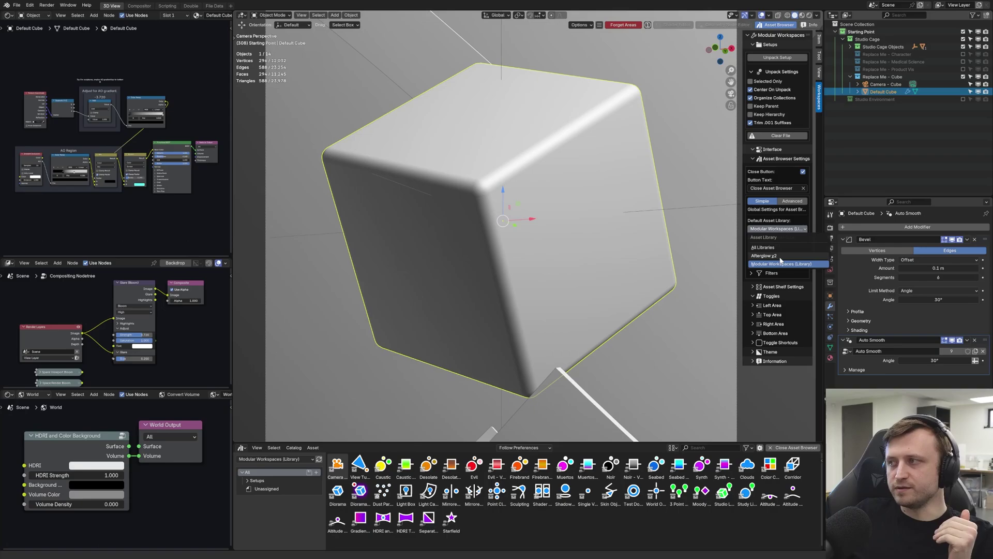
click(780, 257)
click(789, 231)
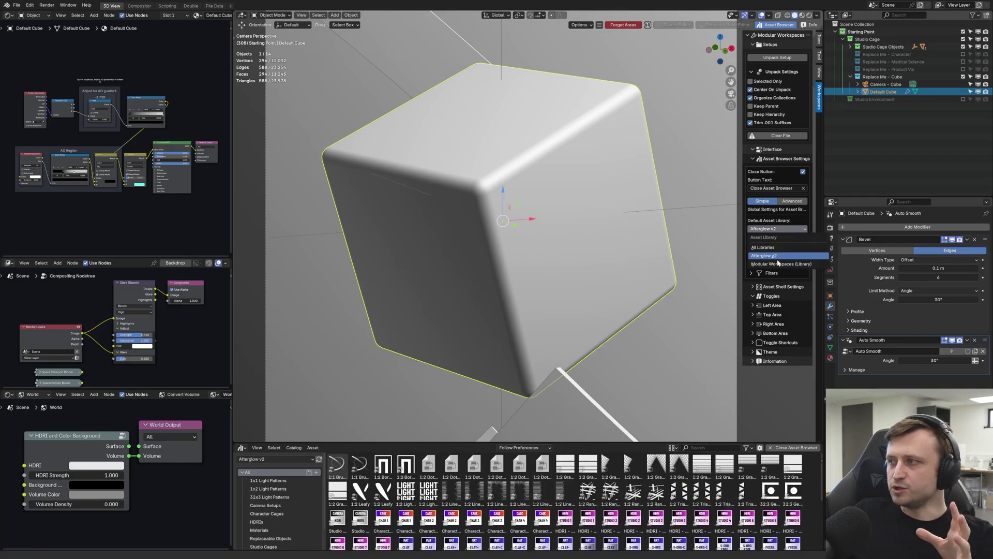
click(777, 263)
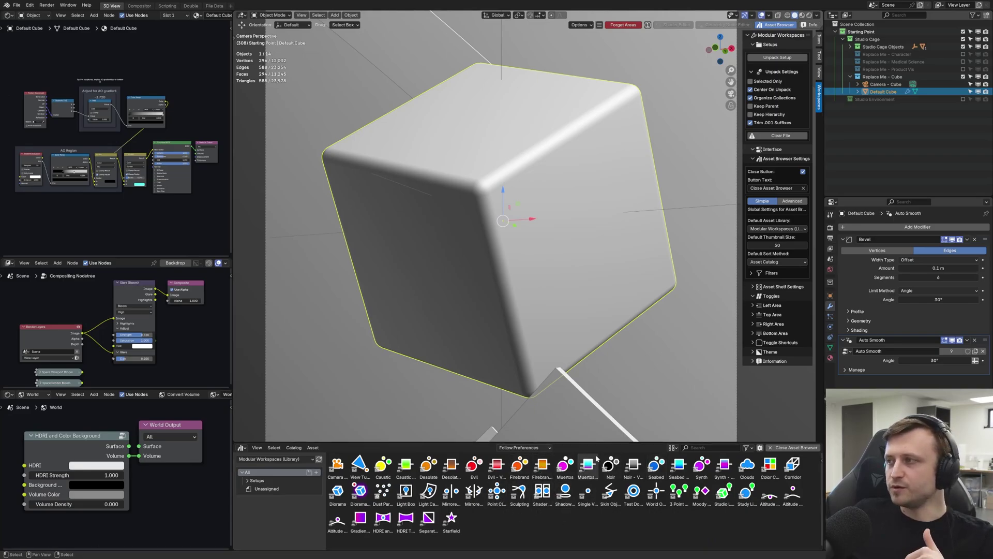
Look over the default thumbnail size and the browser's display settings, and close the Asset Browser area.
mouse_move(777, 246)
mouse_down()
mouse_move(767, 245)
mouse_move(797, 245)
mouse_move(774, 252)
mouse_up()
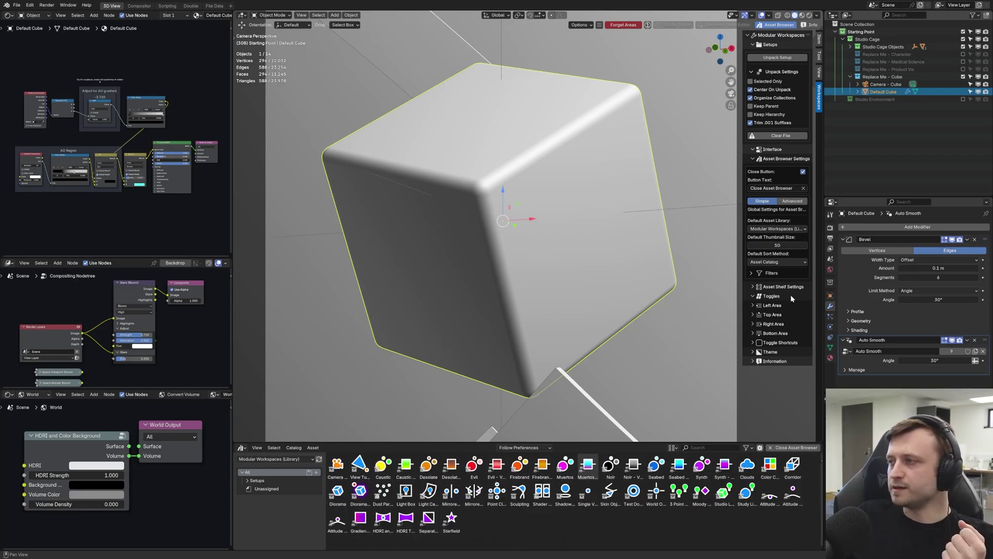
click(673, 447)
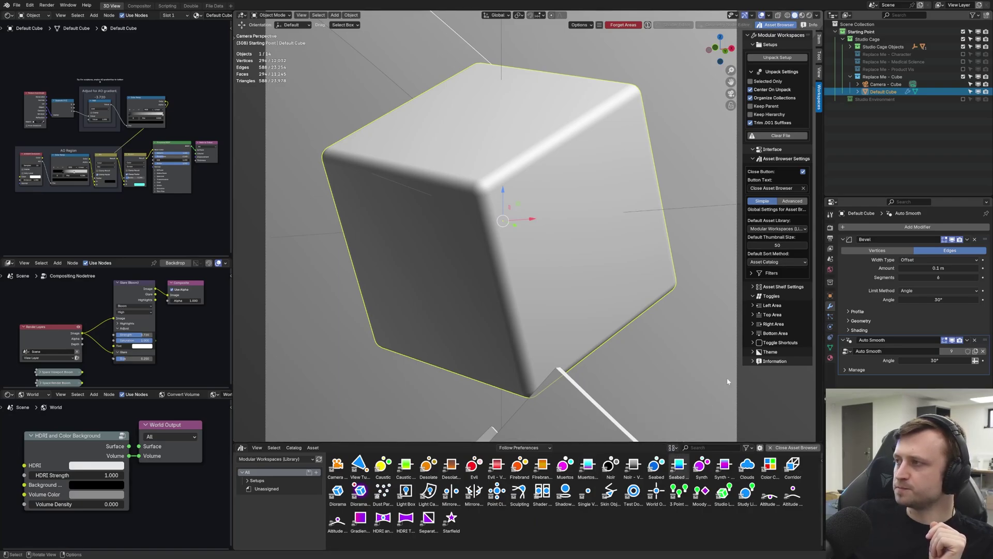
click(782, 450)
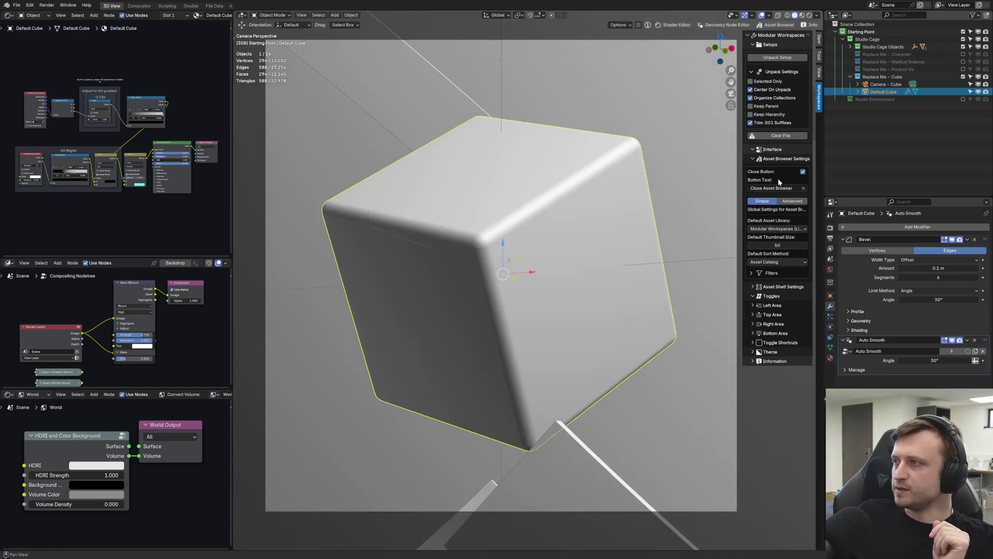
With the Asset Browser area reopened, toggle its close button option off and on, and clear the button text.
click(778, 25)
click(802, 171)
click(803, 172)
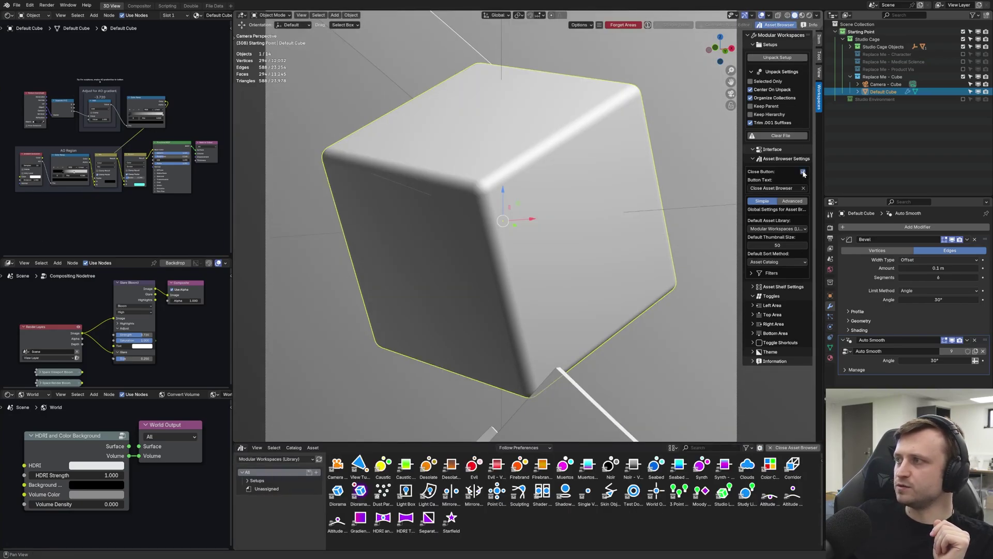
click(803, 171)
click(803, 172)
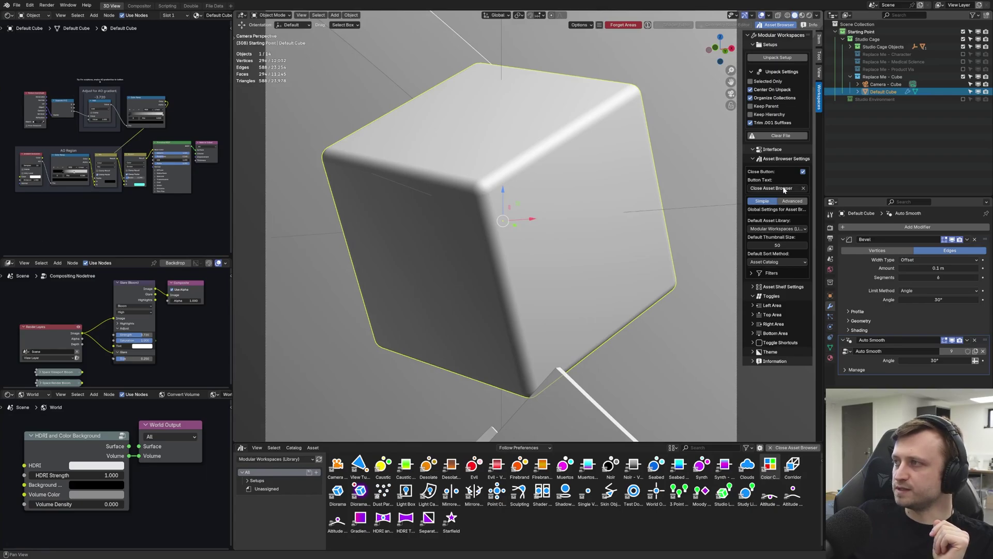
click(802, 188)
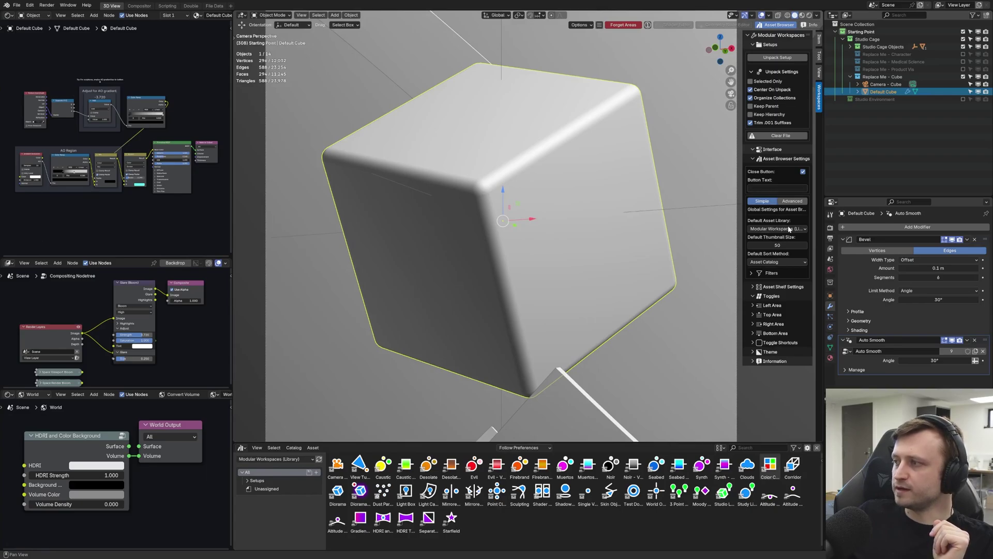
click(816, 449)
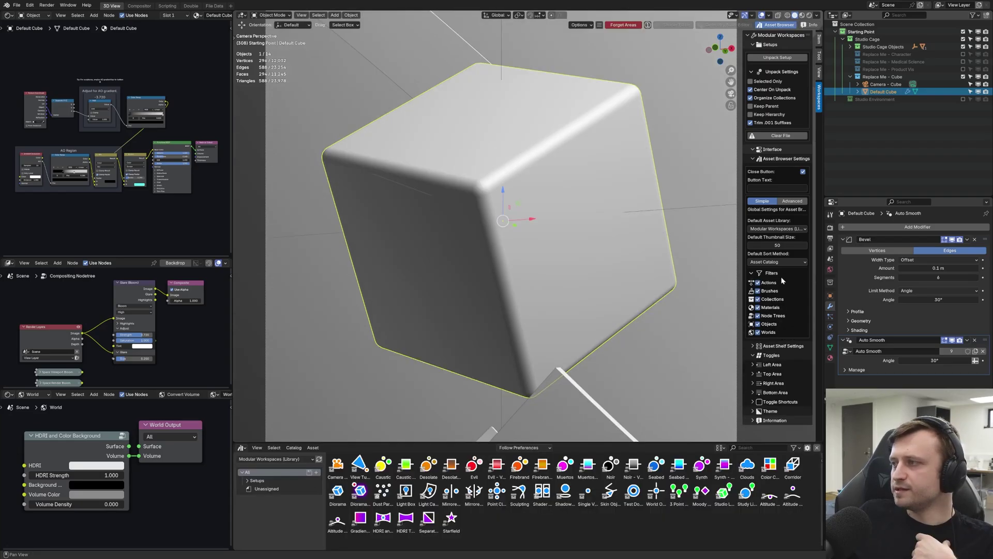
Try hiding and showing Collections with the add-on's Asset Browser filters, and compare them with the browser's own filter options.
click(768, 273)
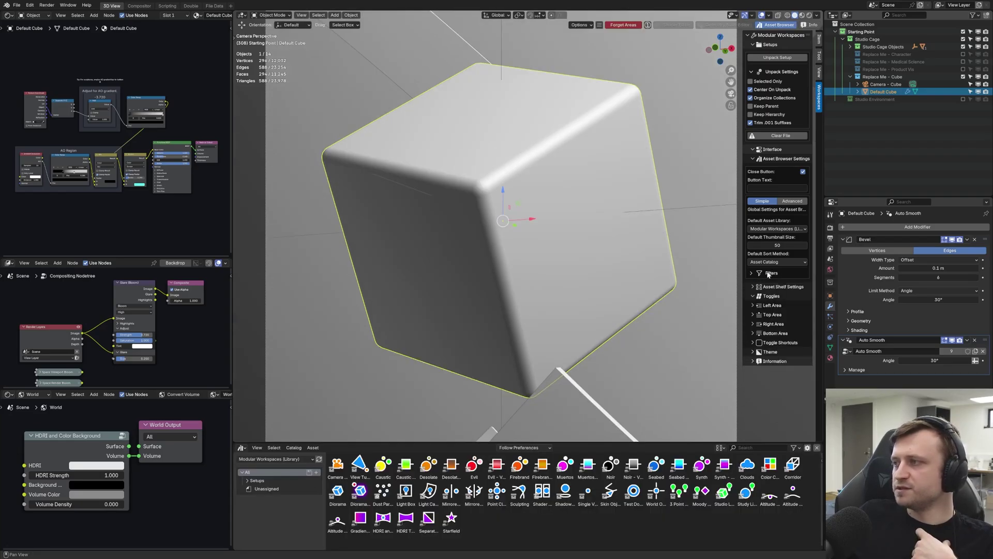
click(751, 274)
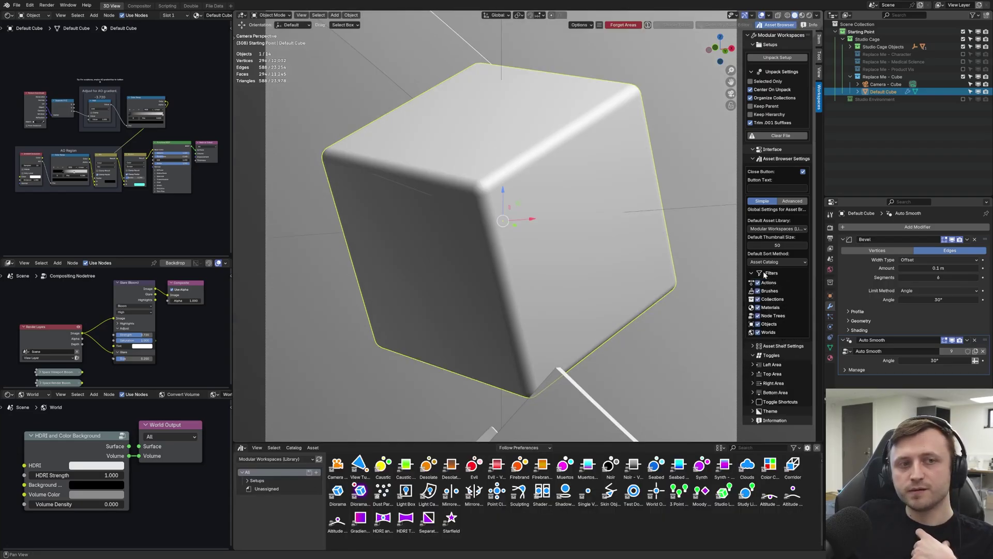
click(771, 300)
click(770, 300)
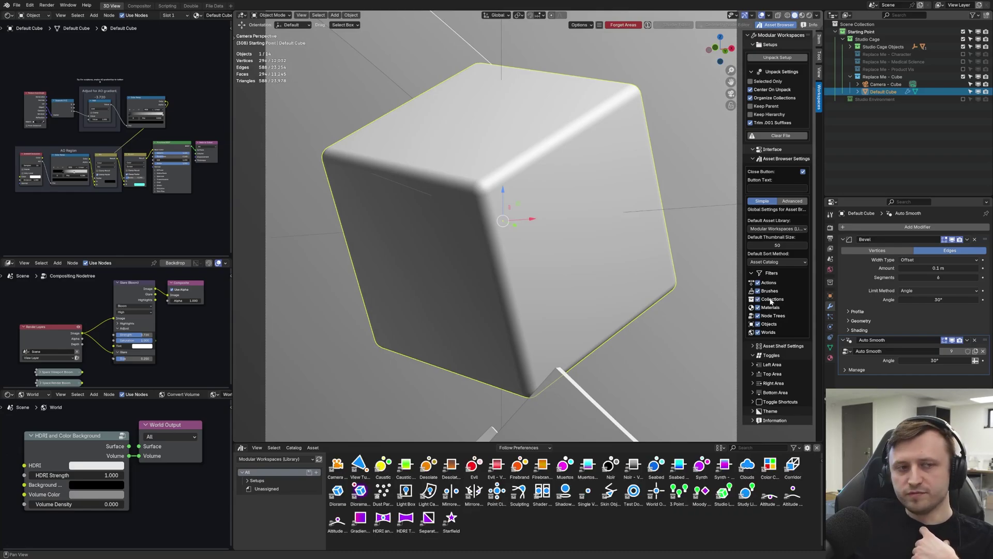
click(770, 300)
click(771, 300)
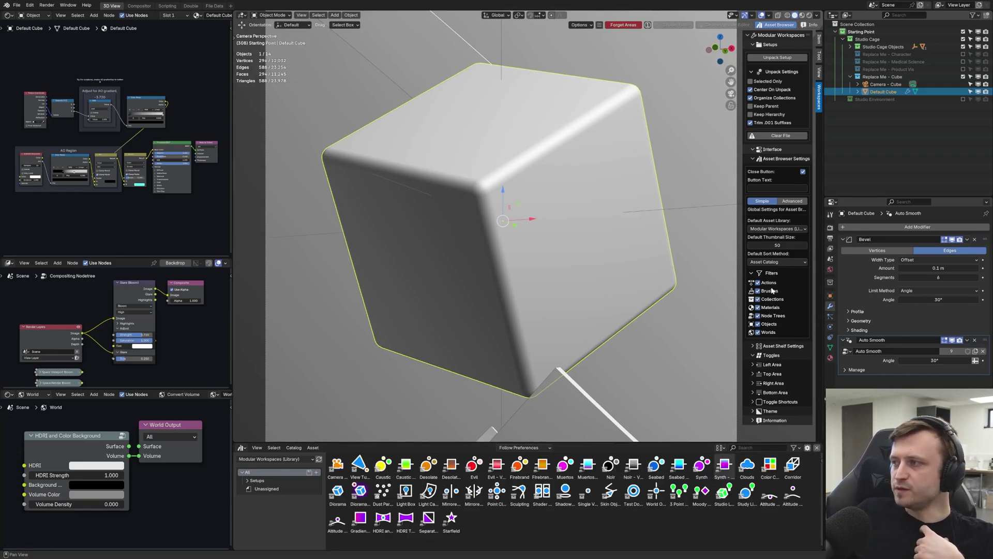
click(795, 448)
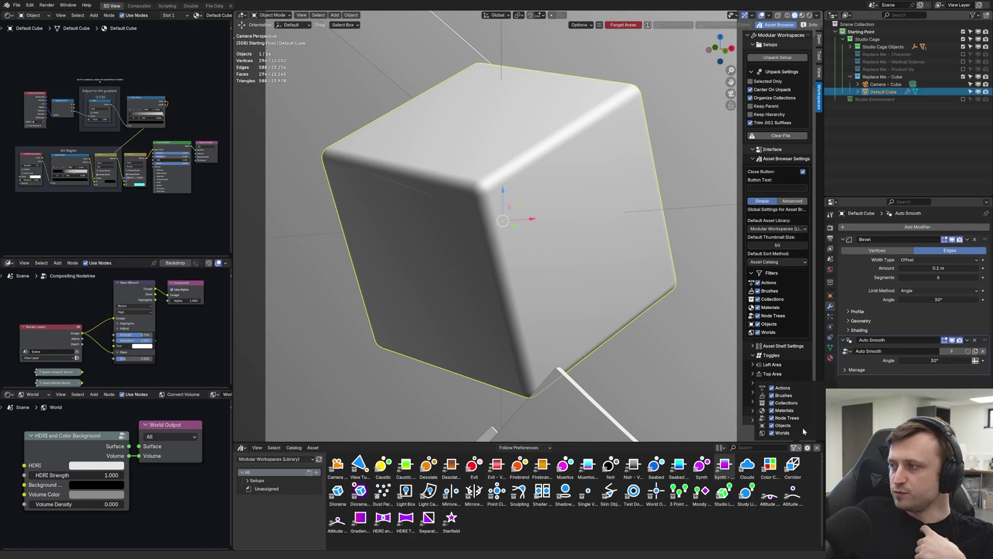
click(765, 300)
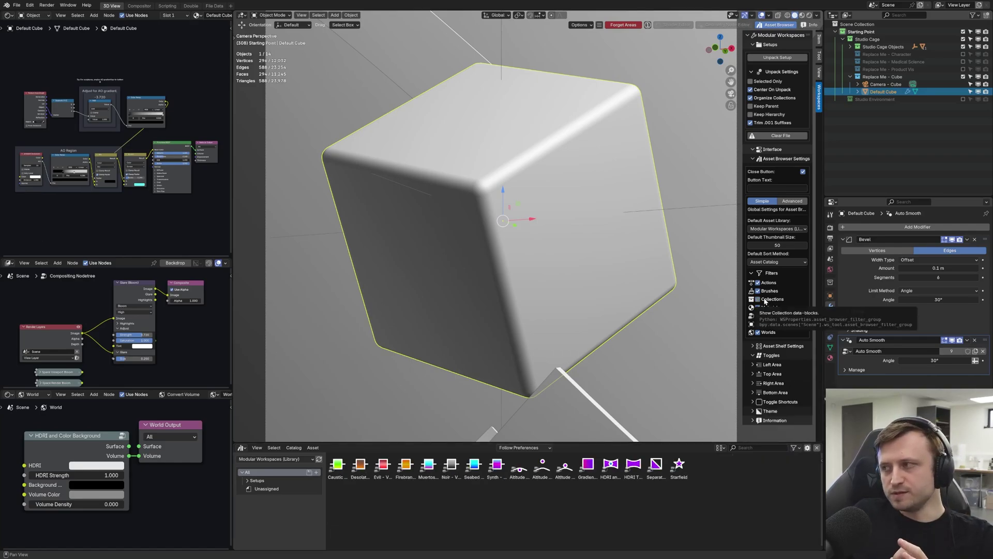
click(764, 300)
click(753, 273)
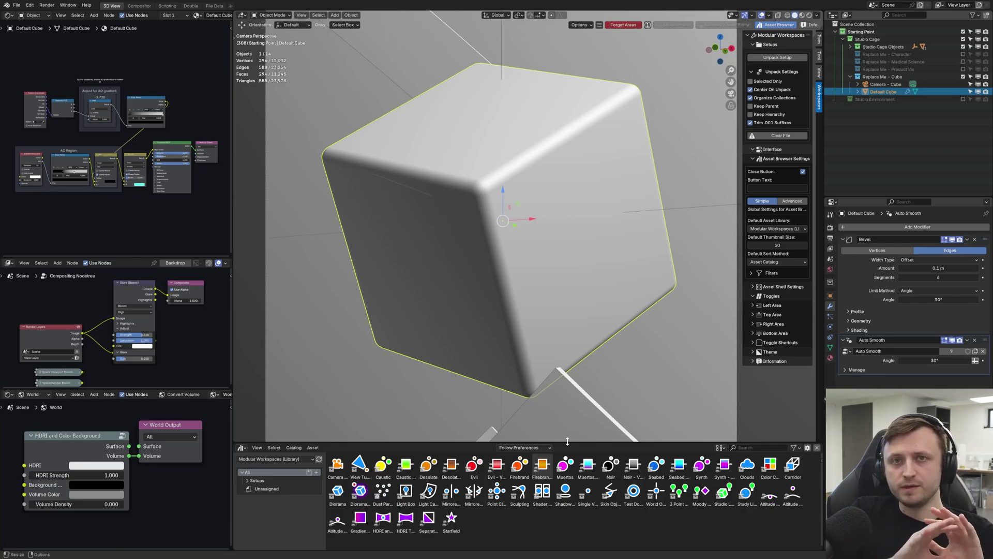
Switch to the Double workspace and open an Asset Browser area below the larger 3D viewport using the add-on's area pie.
click(191, 6)
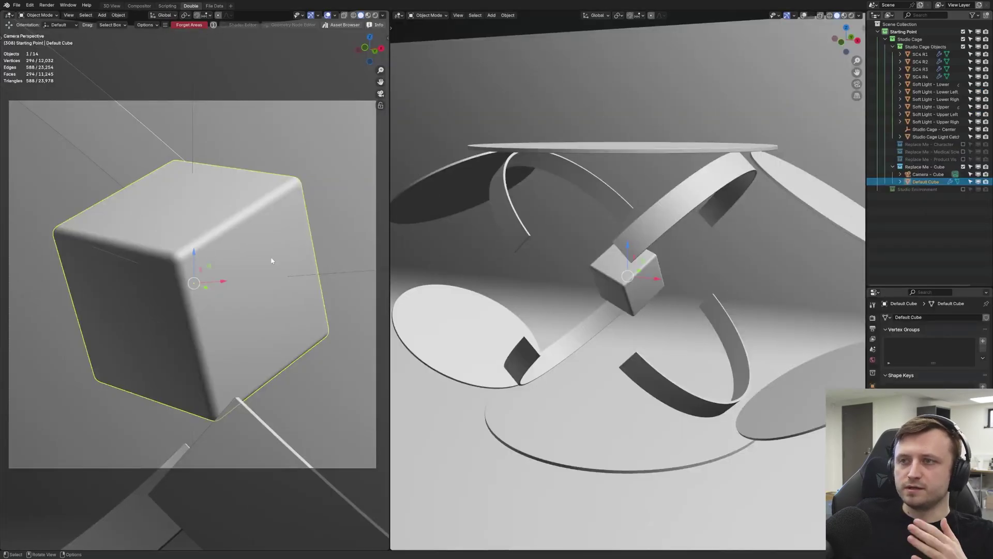
key(shift+space)
click(612, 311)
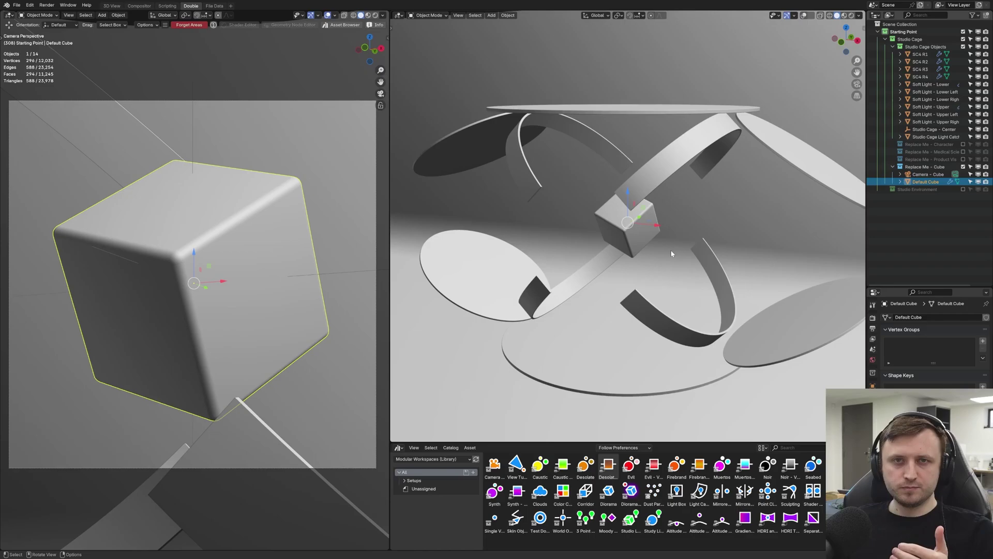
Show the add-on's Asset Browser Settings in the larger viewport's sidebar and set them to Advanced mode.
key(n)
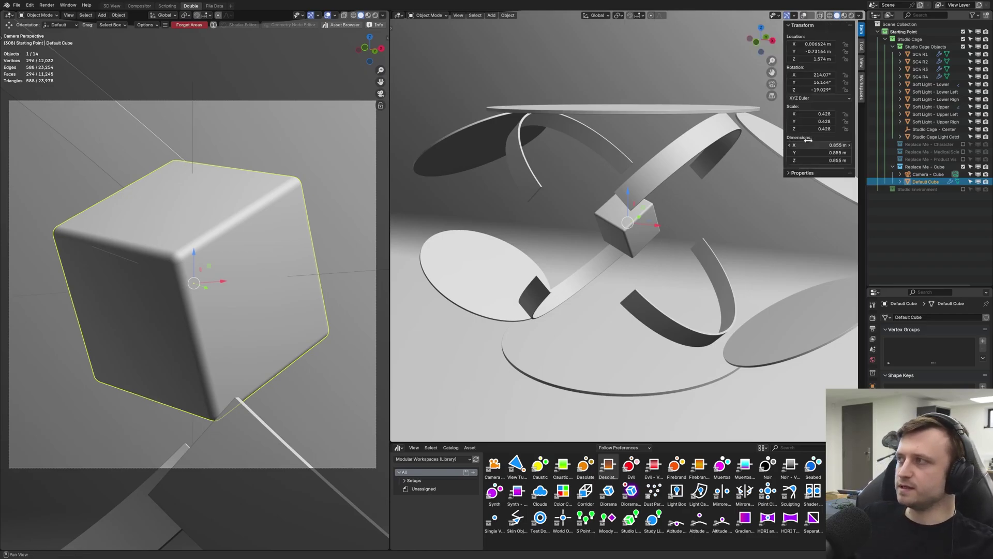
click(862, 83)
click(823, 53)
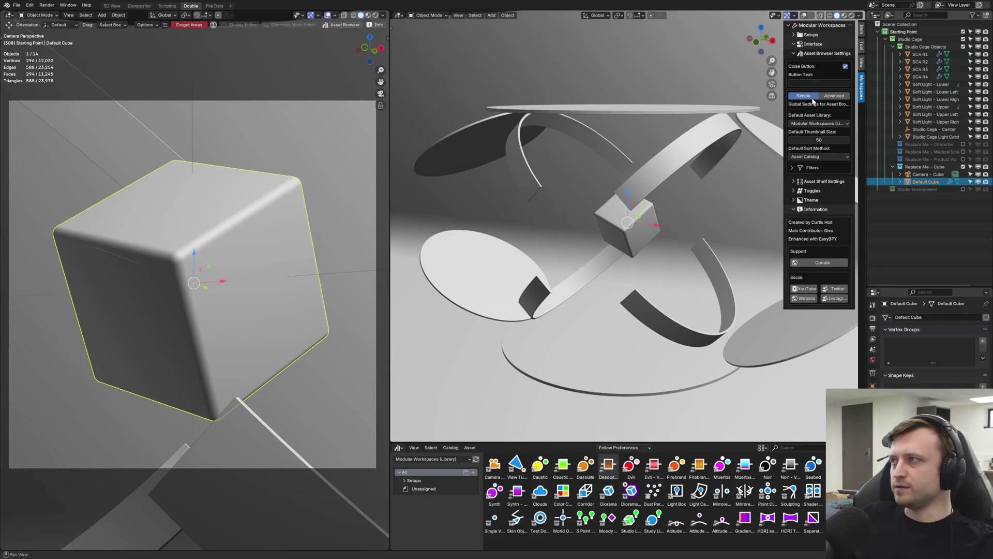
click(832, 96)
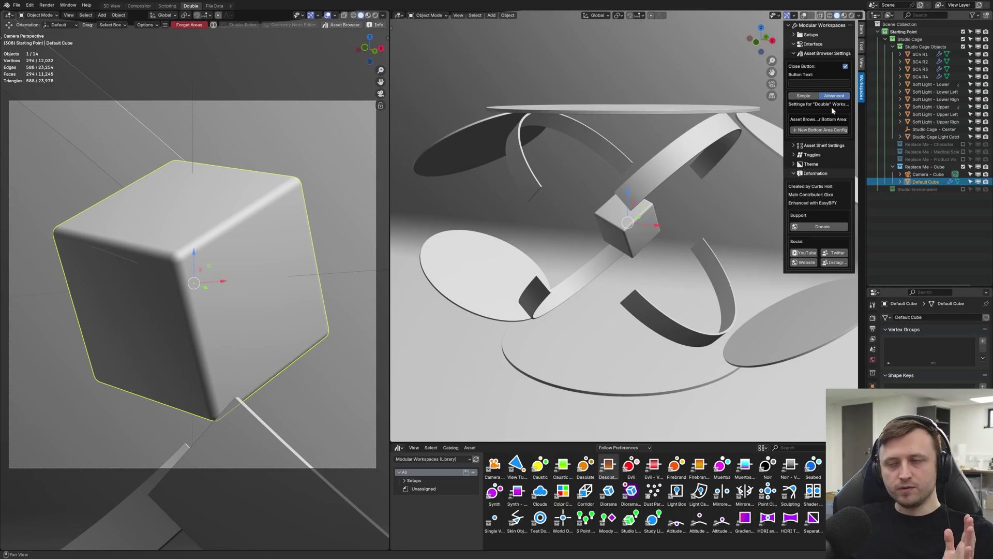
click(829, 96)
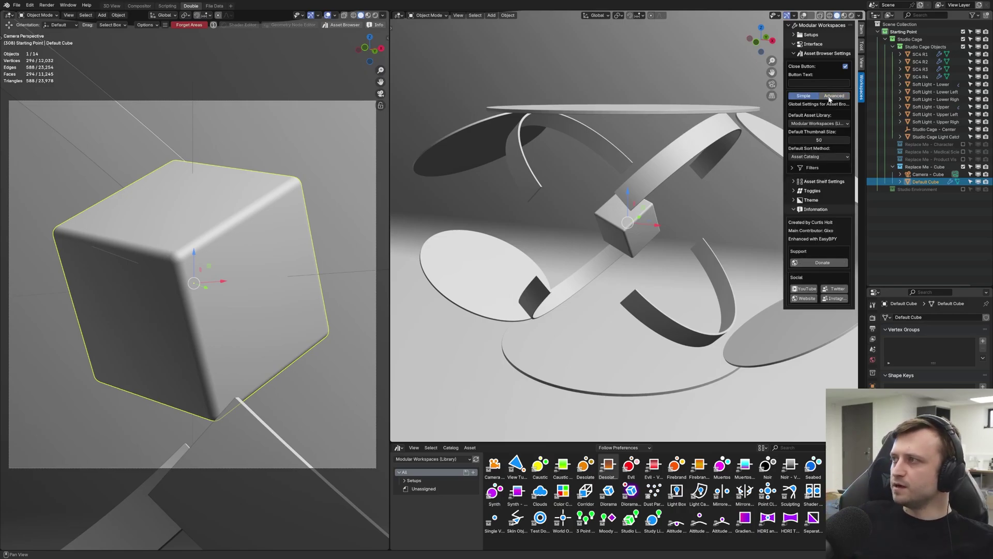
click(831, 97)
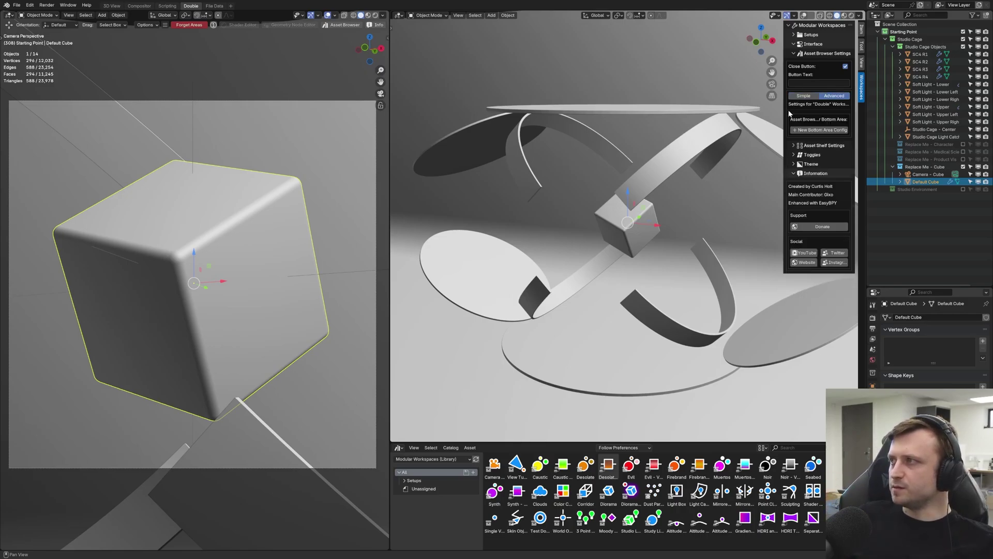
Add a new bottom area config for the Double workspace and set its default asset library to Afterglow v2.
click(820, 130)
click(819, 146)
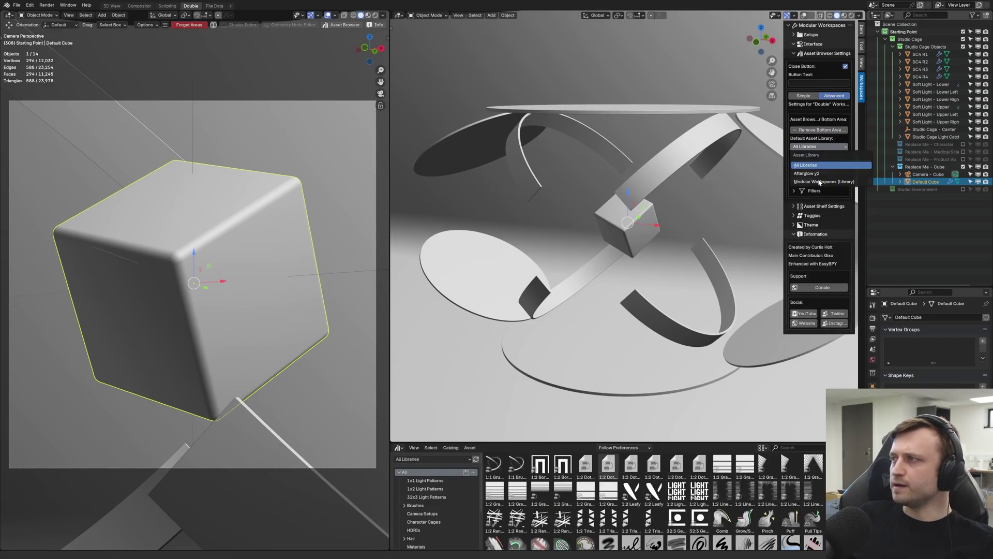
click(821, 177)
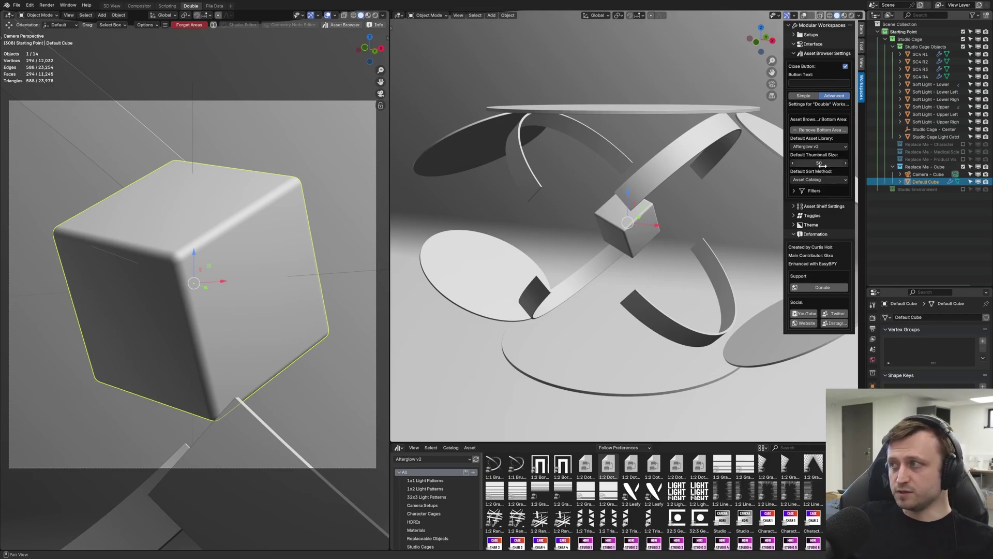
Set the Double workspace's default thumbnail size to 43 and expand its asset filters, keeping Collections enabled.
drag(822, 165, 807, 165)
click(802, 190)
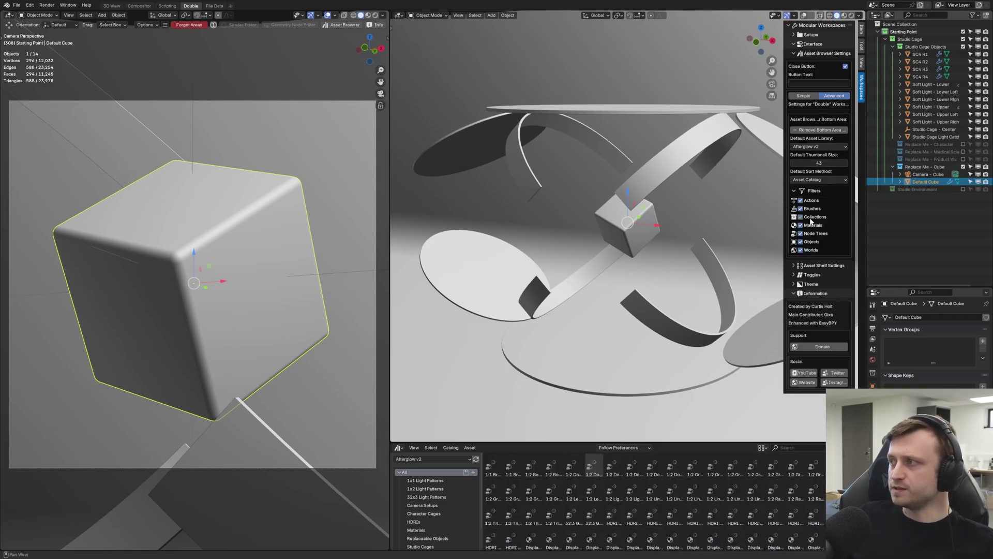
click(811, 220)
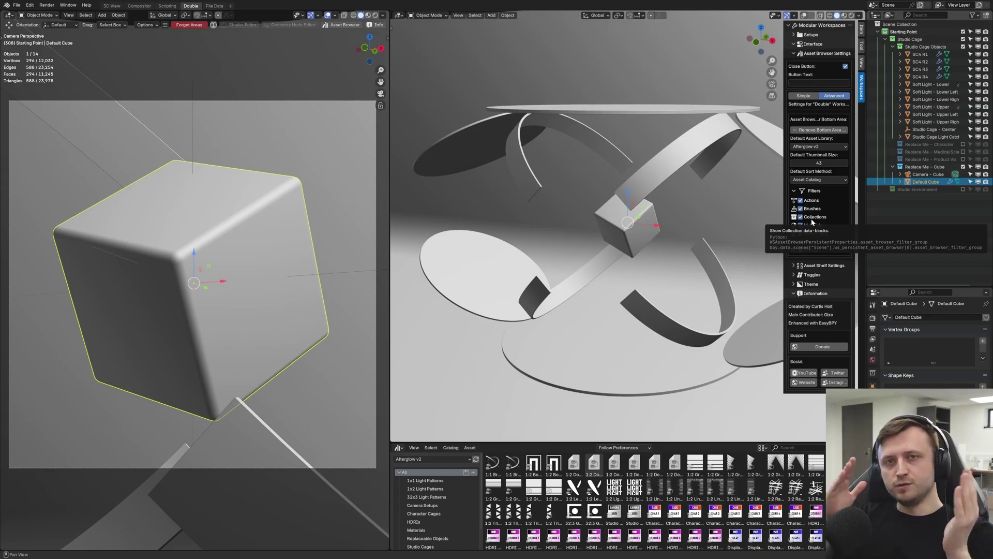
click(594, 222)
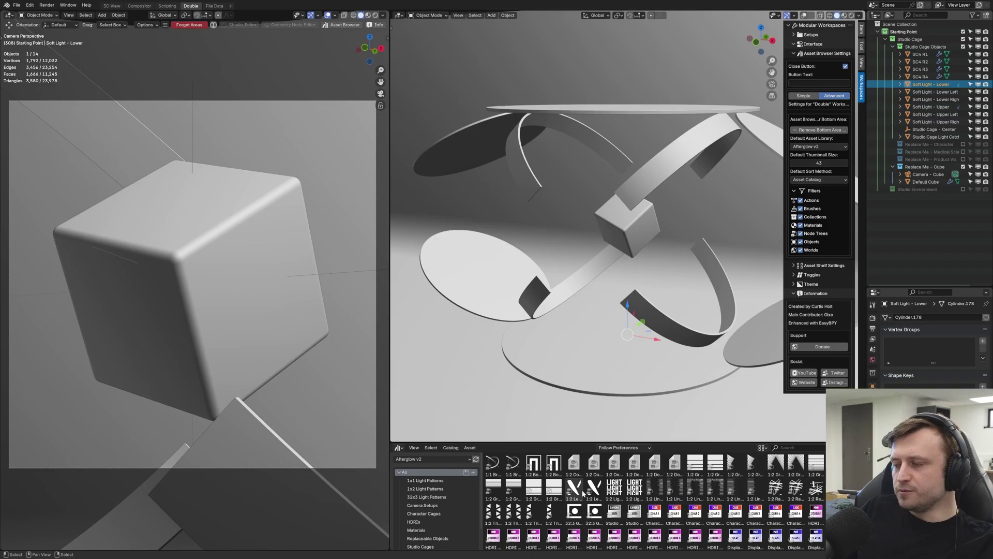
Return to the 3D View workspace and close its Asset Browser area.
click(112, 5)
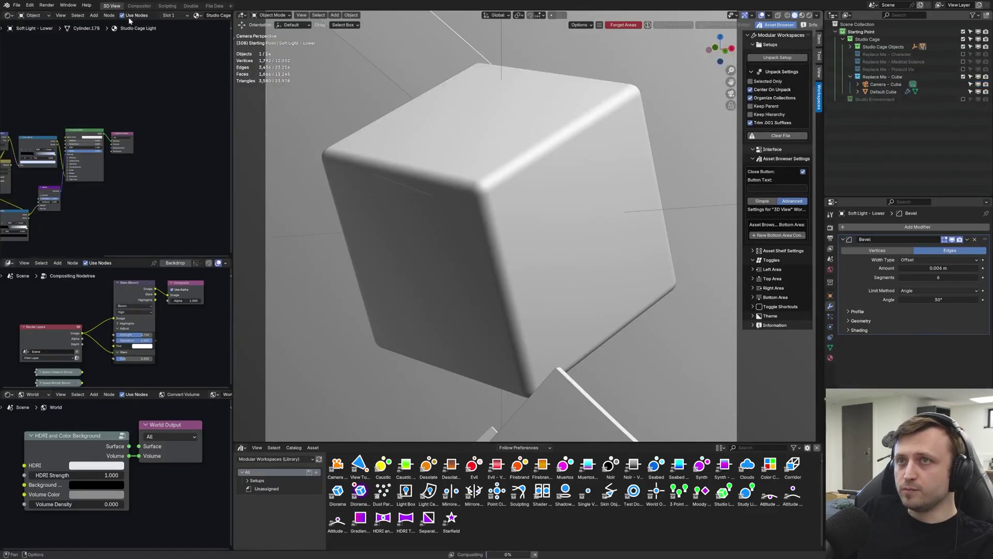
key(shift+space)
key(shift+space)
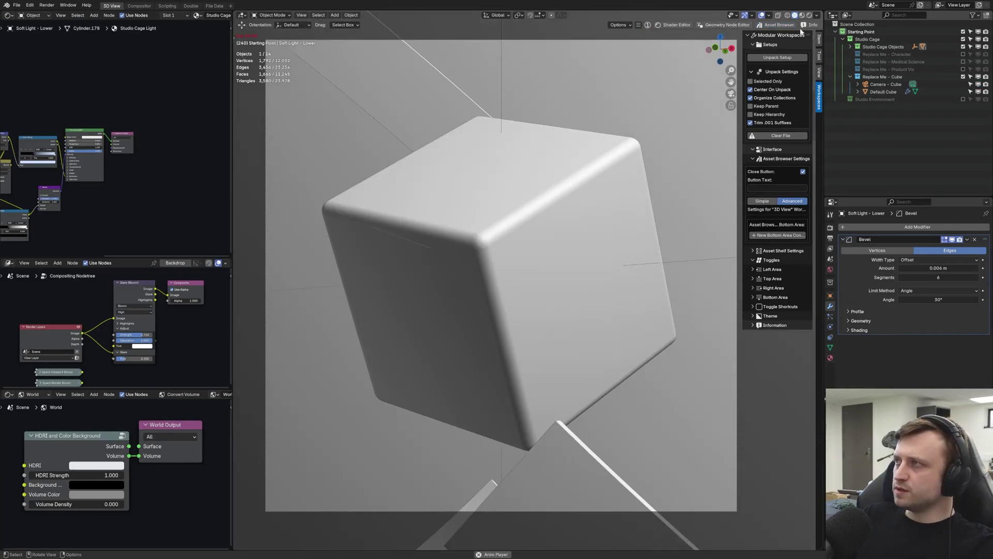
Give the Top Area toggle button a custom icon and switch it to icon-only mode.
click(772, 282)
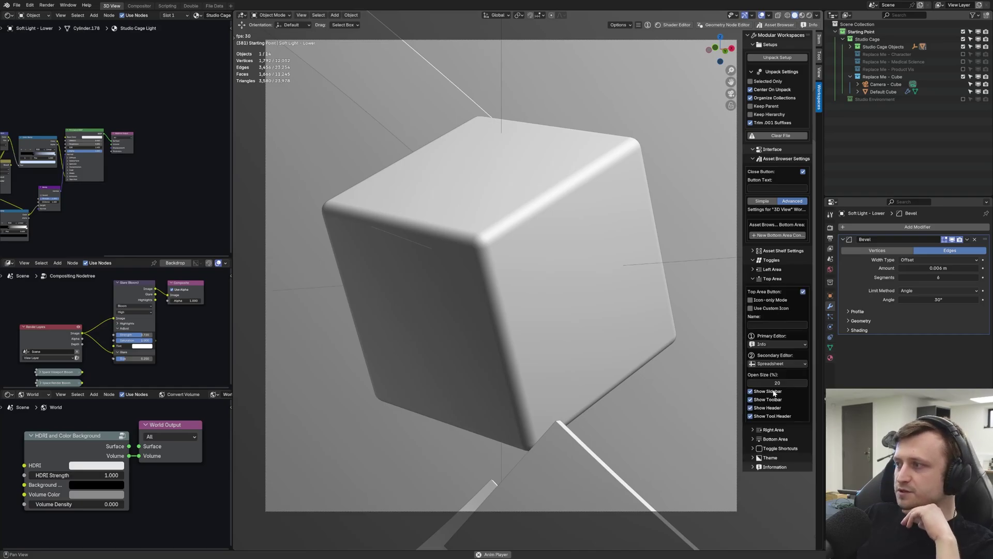
click(774, 301)
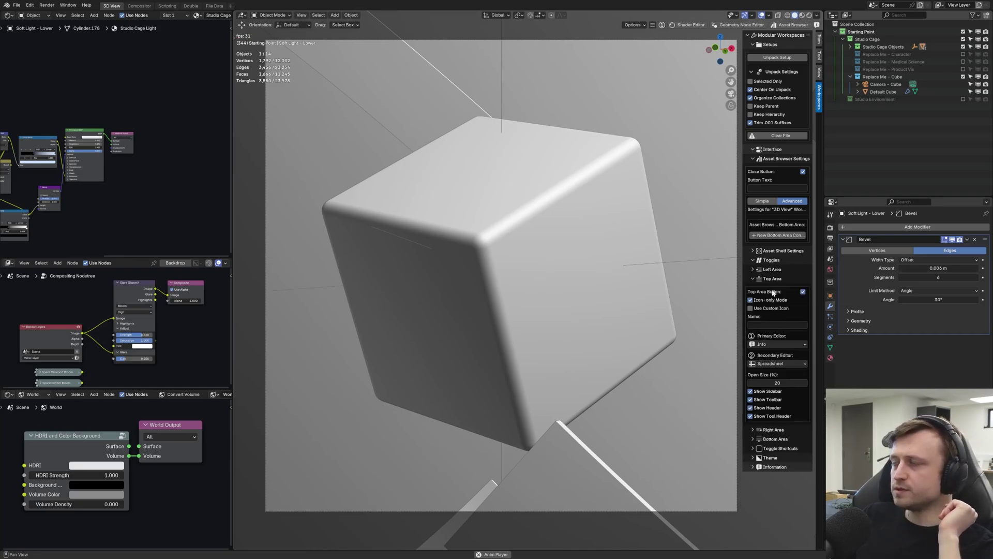
click(775, 301)
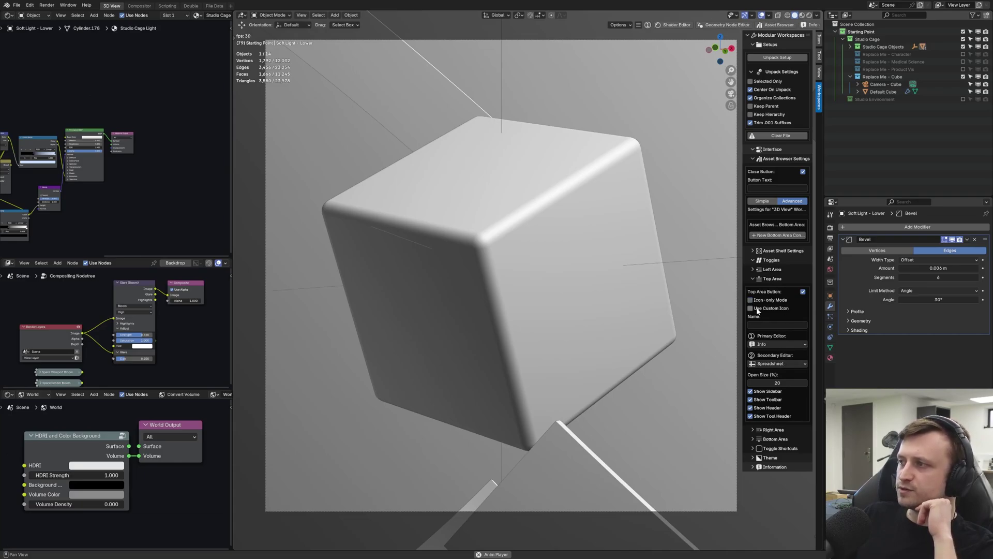
click(775, 308)
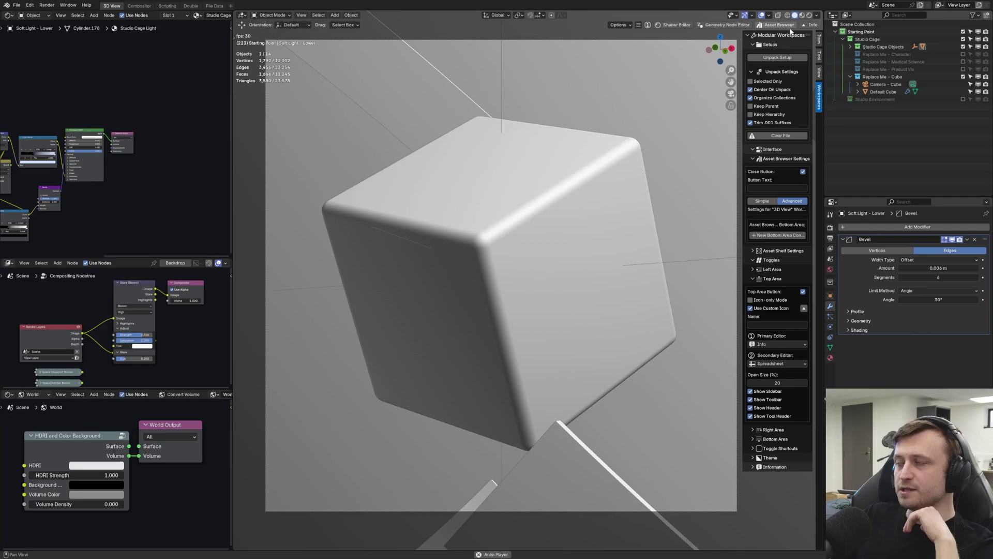
click(804, 308)
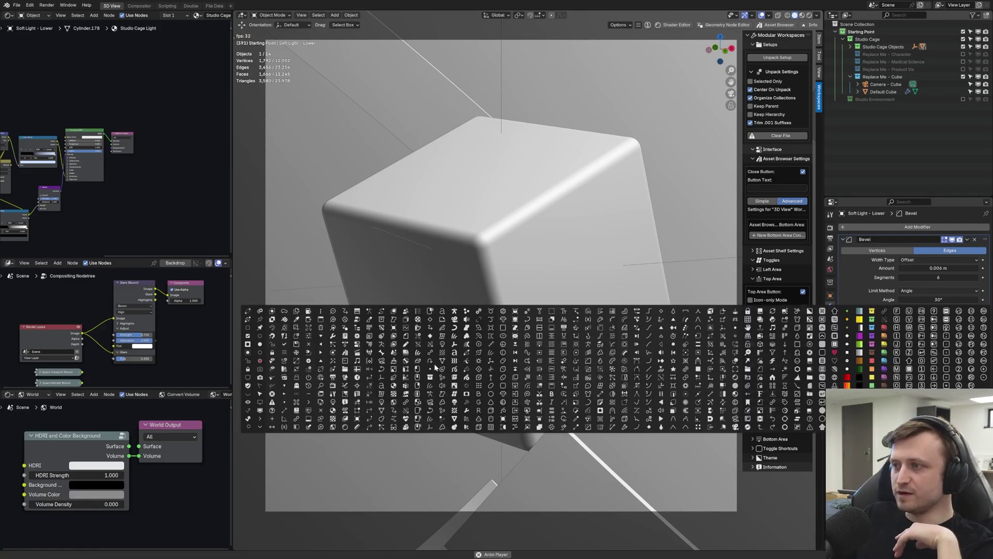
click(527, 387)
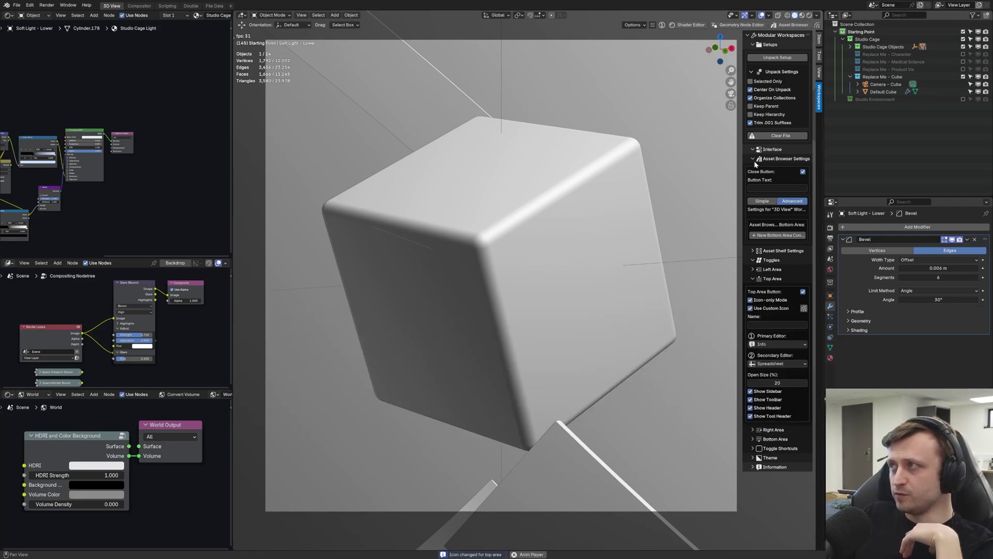
click(816, 24)
click(817, 132)
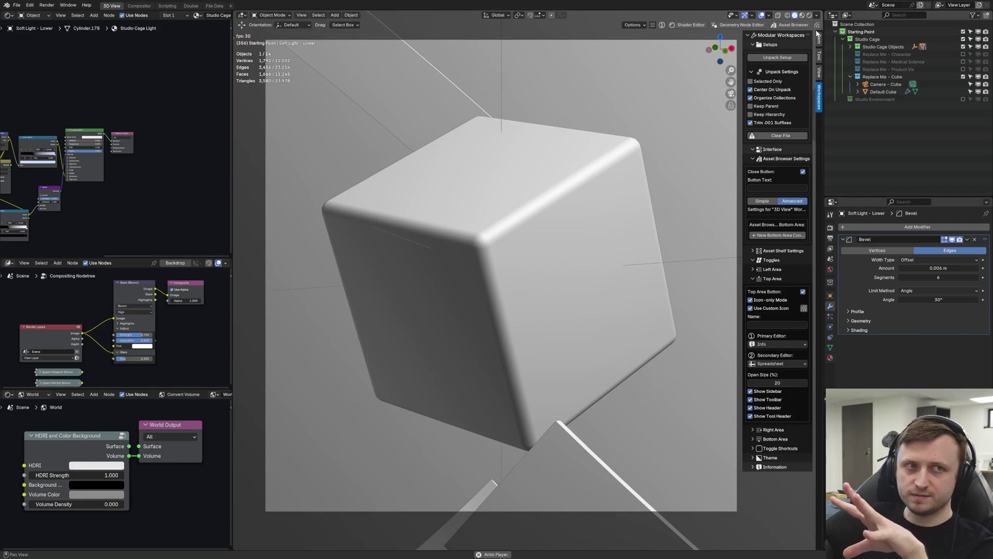
Disable the Bottom, Right and Left Area toggle buttons and collapse their settings.
click(771, 279)
click(770, 296)
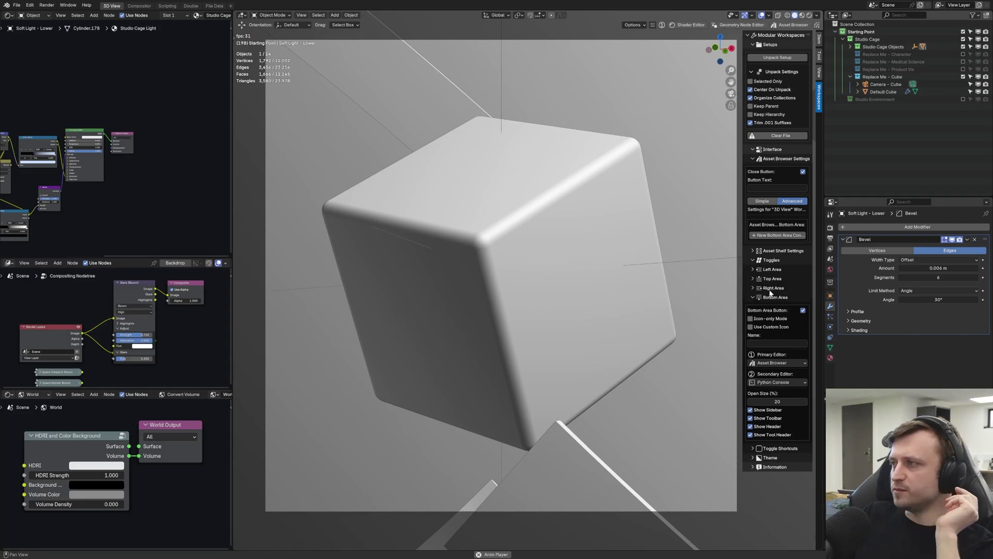
click(771, 290)
click(802, 453)
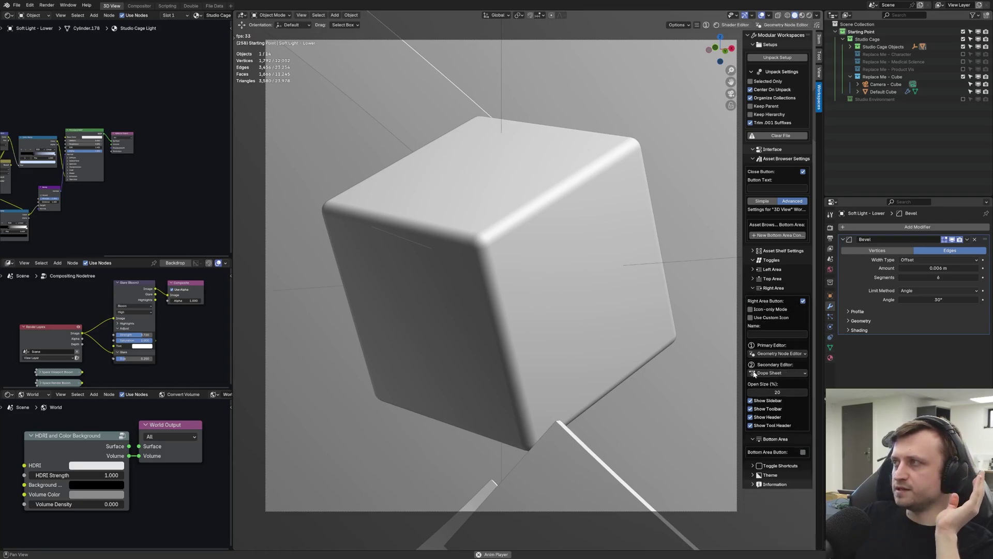
click(803, 301)
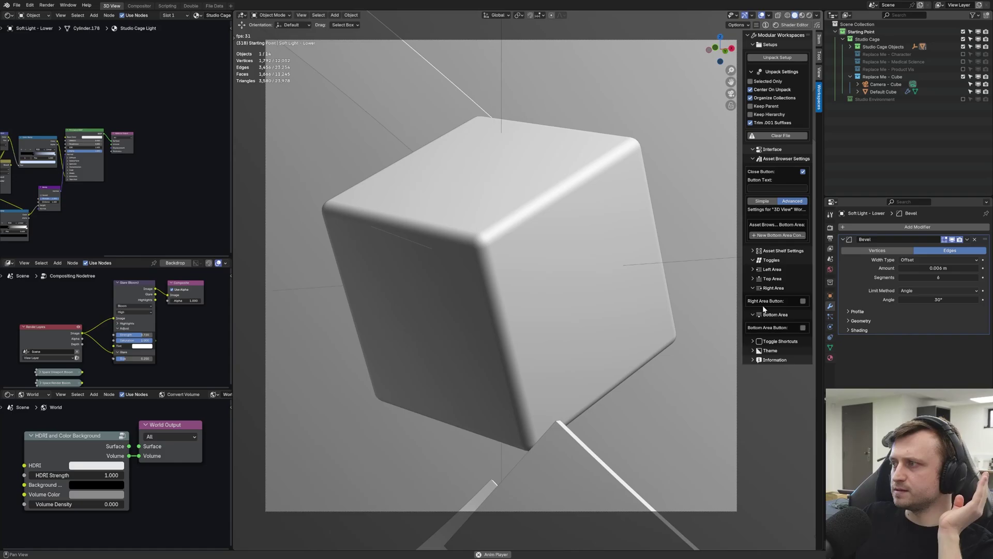
click(765, 314)
click(774, 288)
click(775, 270)
click(803, 282)
click(780, 270)
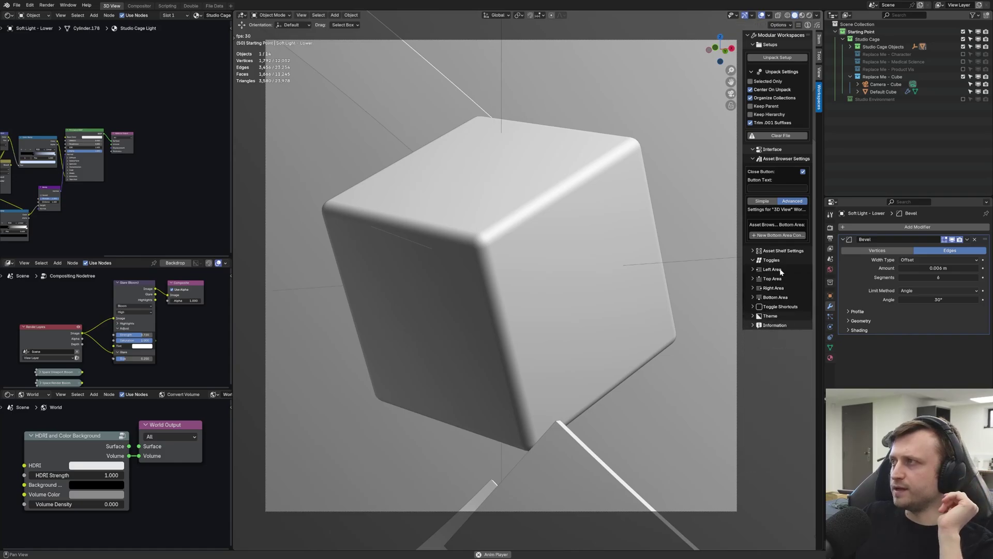
Enable the Bottom Area button, and use it to open and close the Asset Browser area.
click(781, 298)
click(802, 310)
click(806, 26)
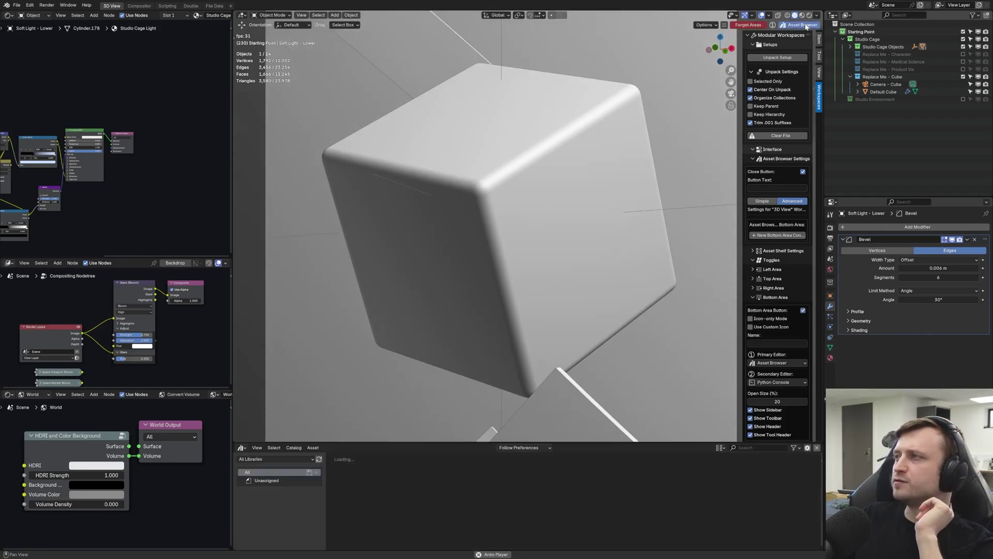
click(806, 26)
Set the Bottom Area button to icon-only mode, hide the sidebar and repeatedly toggle the Asset Browser area.
click(753, 319)
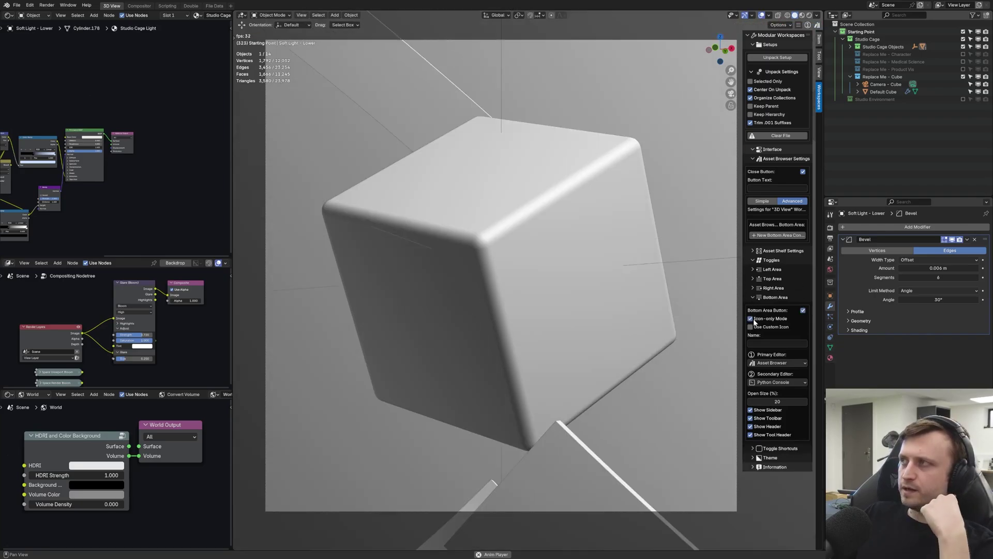
key(n)
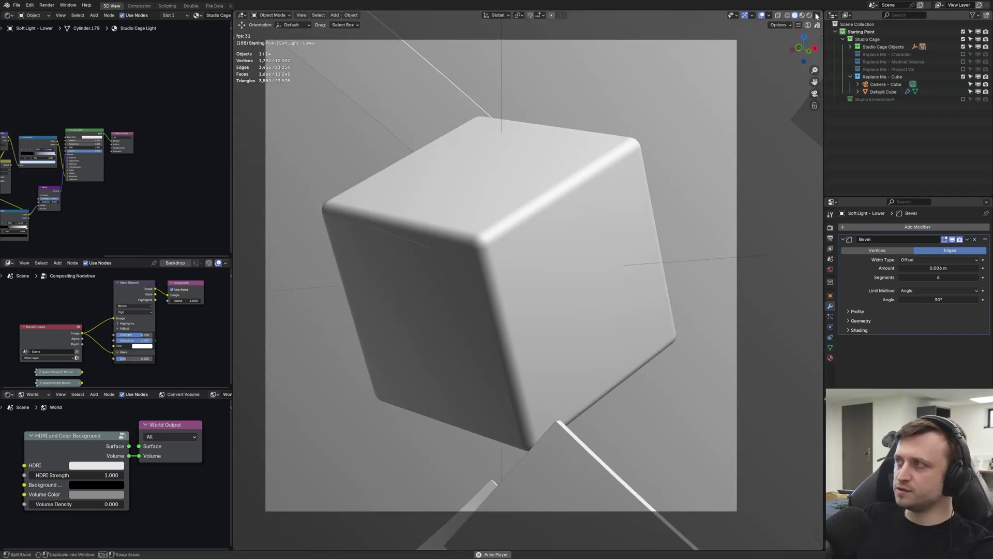
click(818, 25)
click(818, 25)
click(817, 25)
click(817, 26)
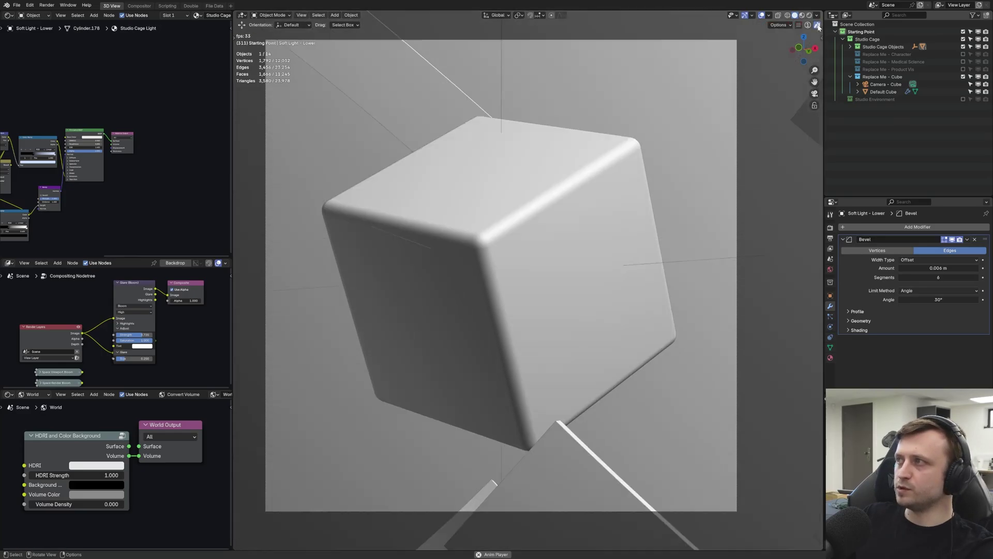
click(817, 25)
click(817, 26)
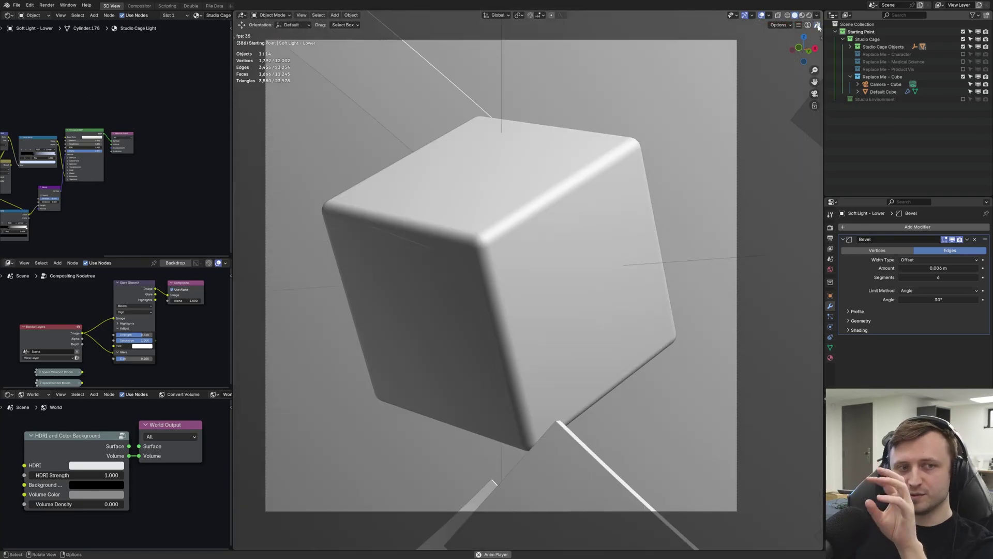
click(817, 26)
click(817, 26)
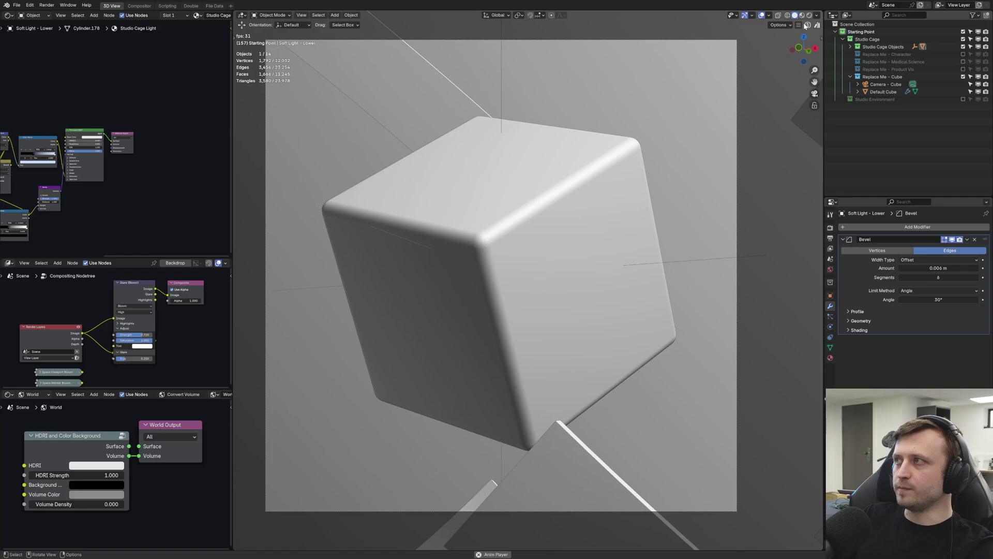
Show the sidebar again and turn off icon-only mode for the Bottom Area button.
key(n)
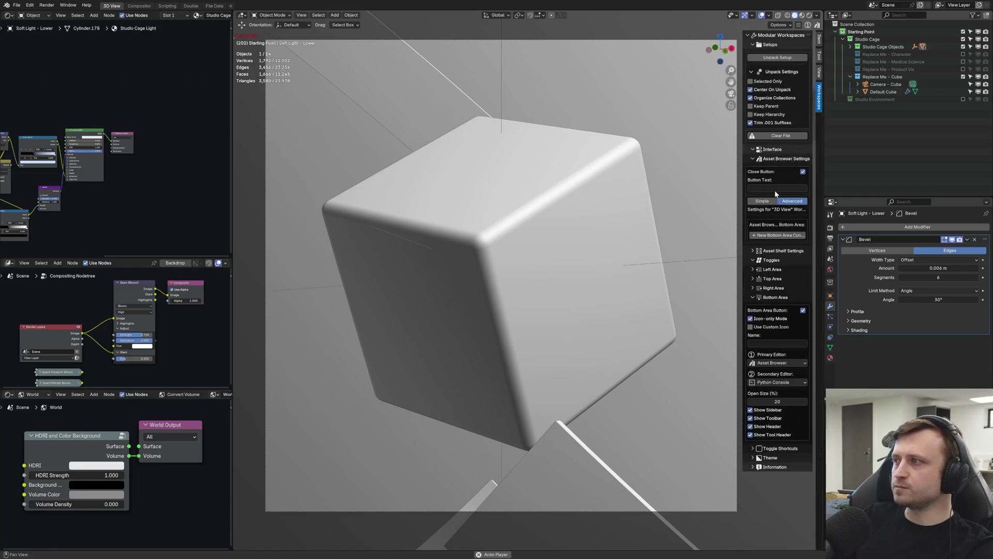
click(768, 319)
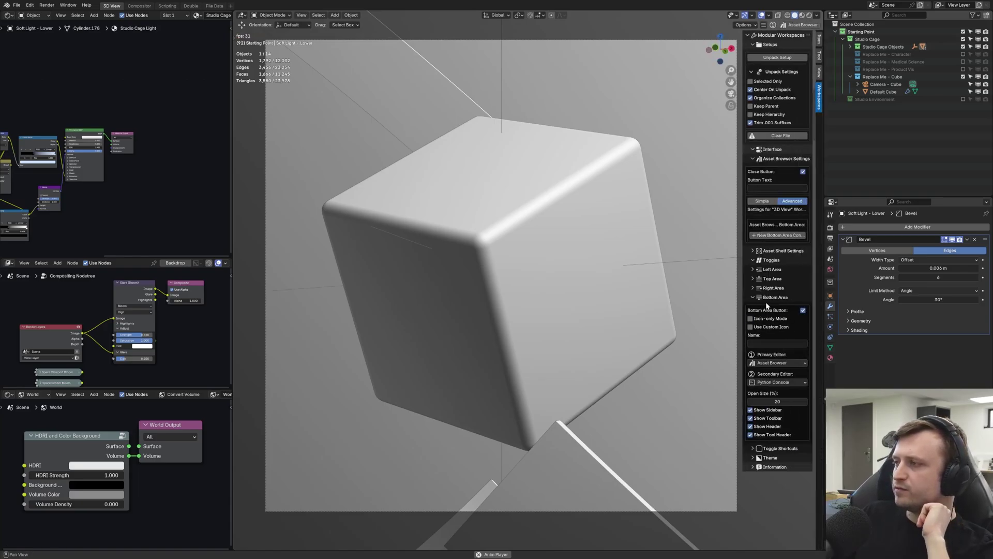
click(768, 299)
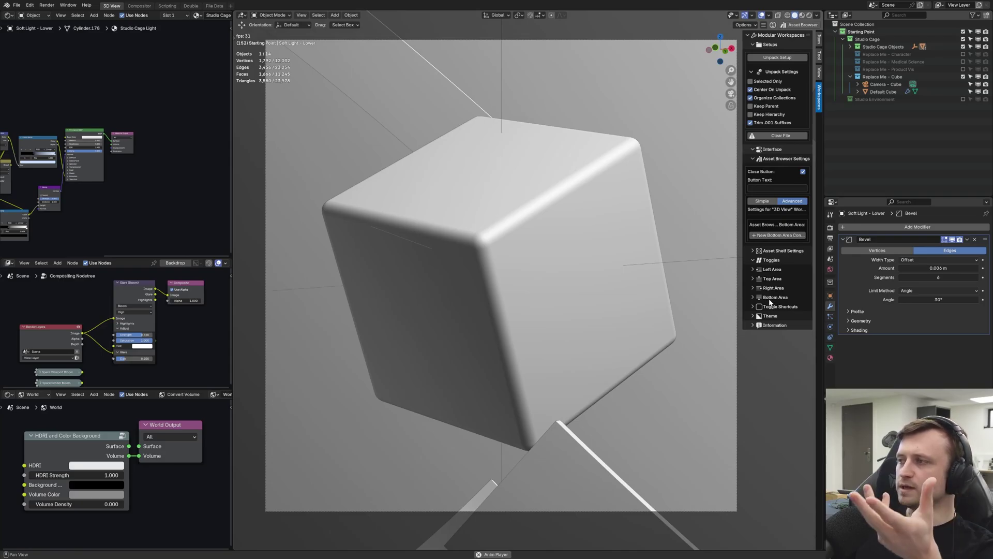
click(770, 300)
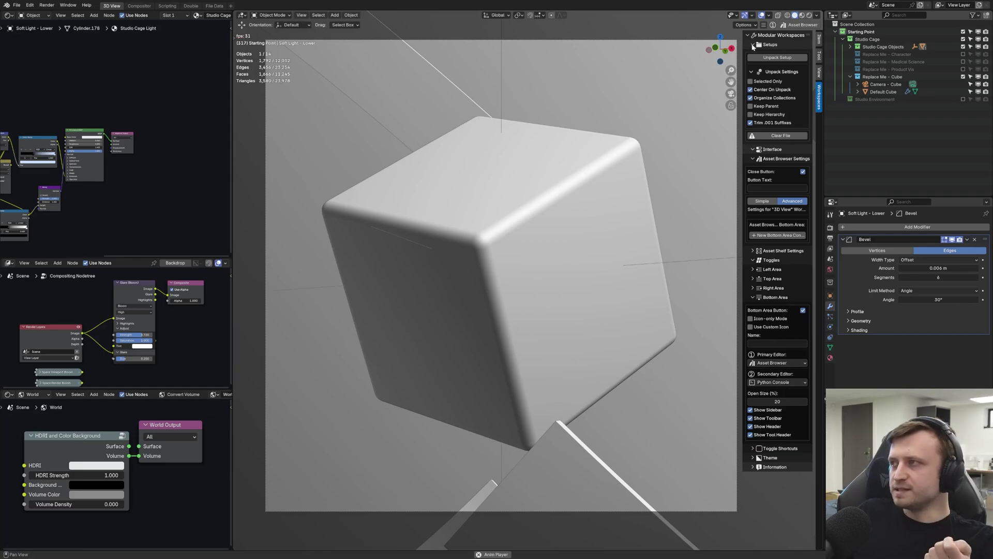
Shift the area toggles to their secondary editors, then open and close the Python Console area.
click(772, 26)
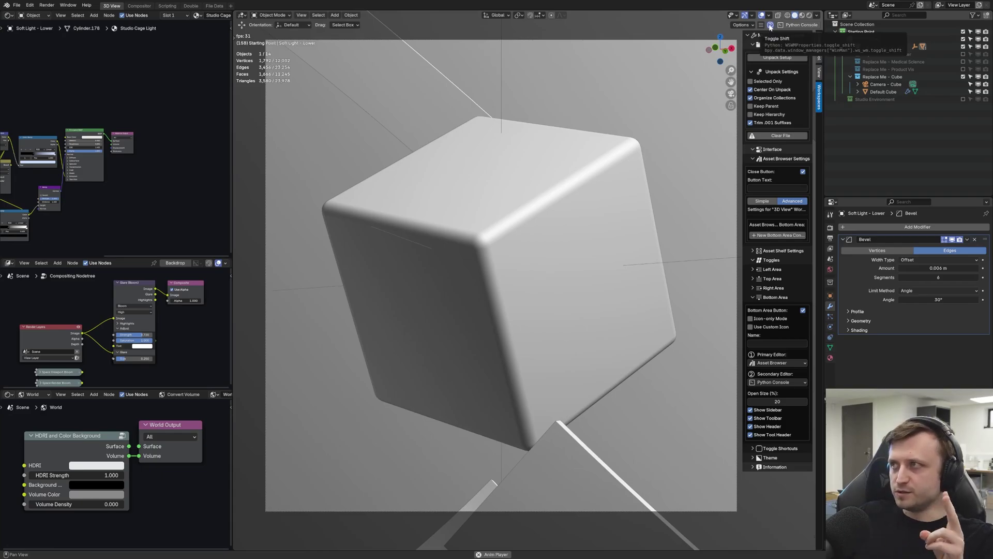
click(770, 26)
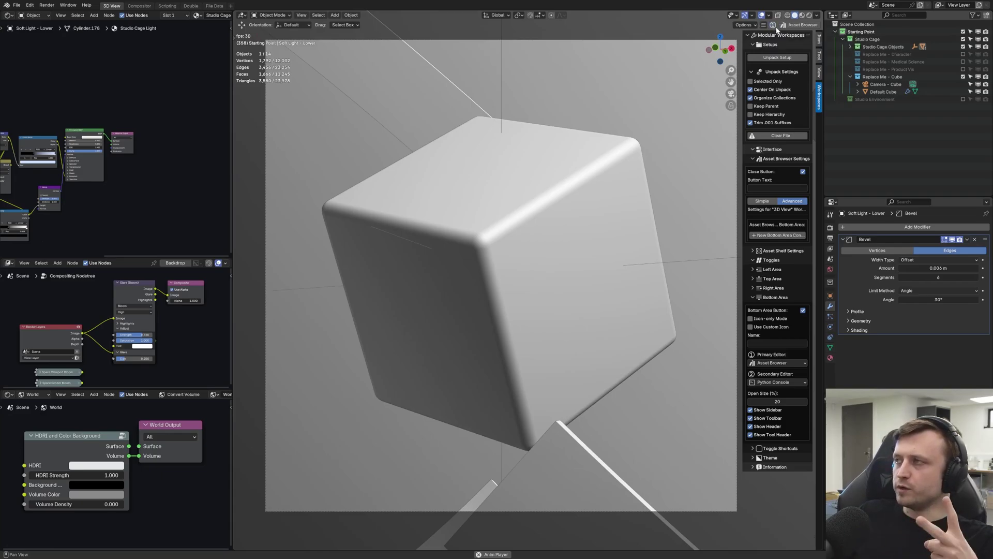
click(772, 25)
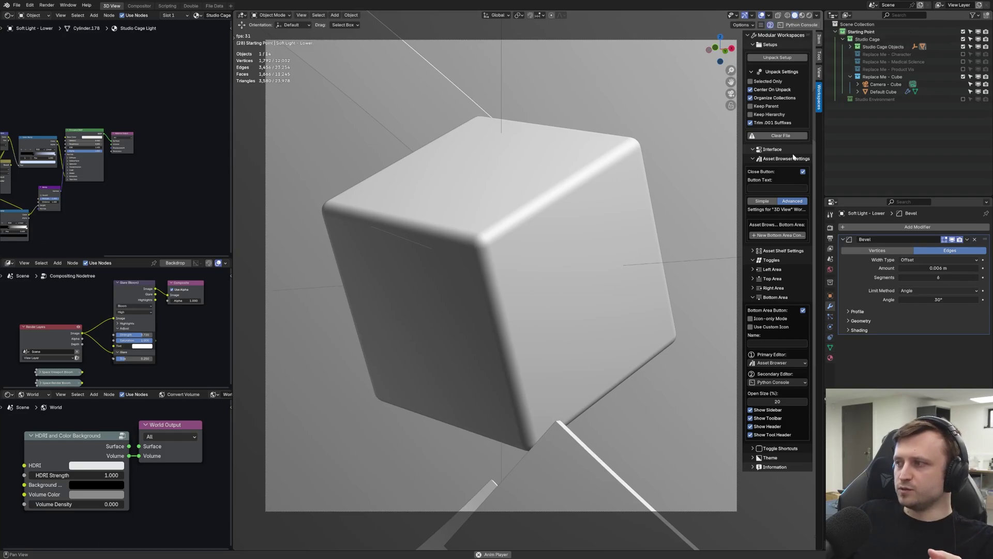
click(800, 25)
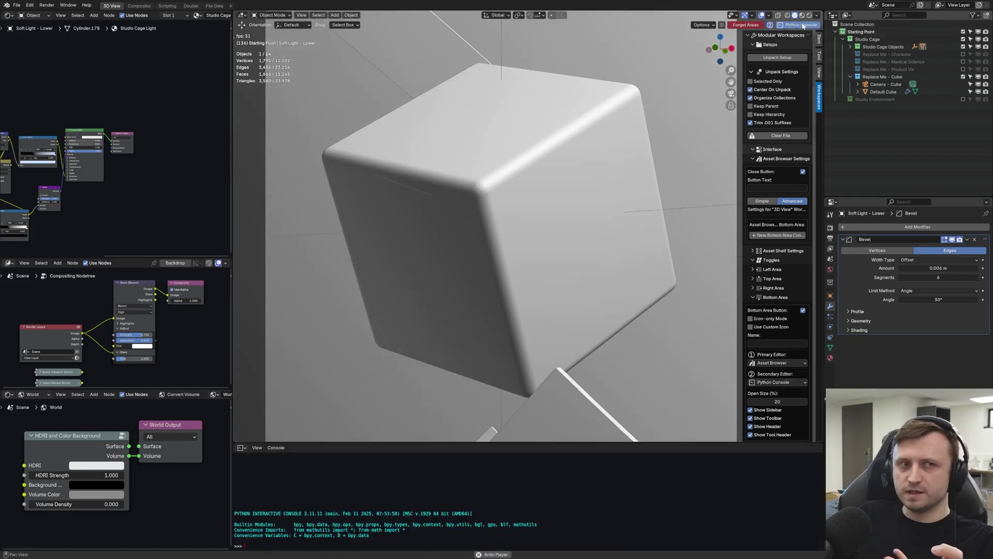
click(800, 25)
Re-enable the Right, Top and Left Area toggle buttons in the add-on's Toggles settings.
click(791, 287)
click(792, 278)
click(802, 291)
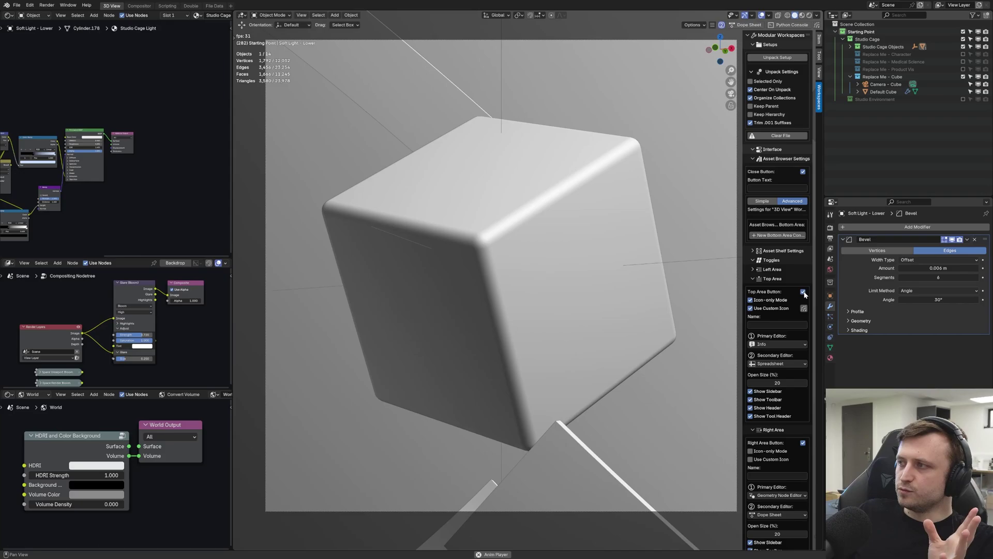
click(774, 269)
Switch the area toggles between secondary and primary editors, leaving them on the primary editors.
click(662, 26)
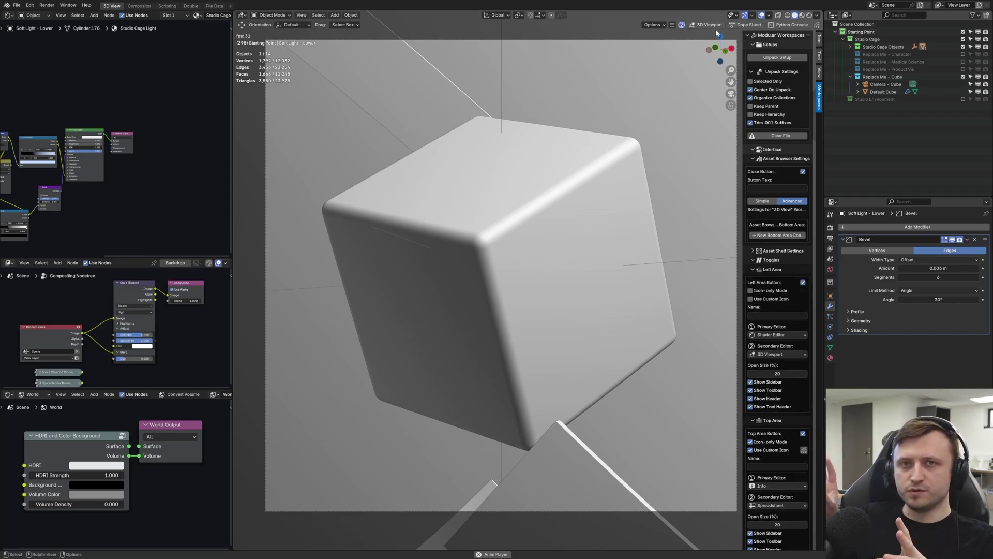
click(681, 24)
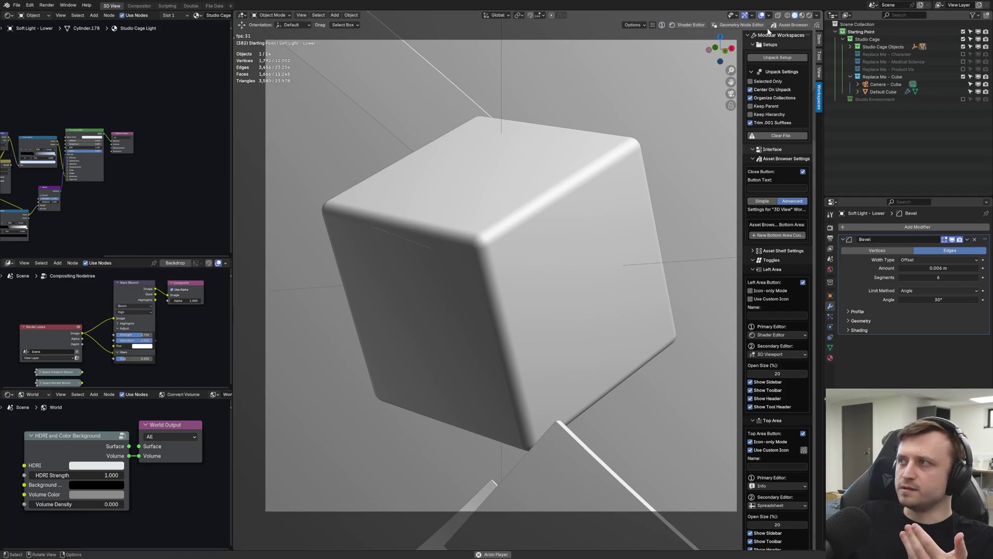
click(662, 25)
click(681, 25)
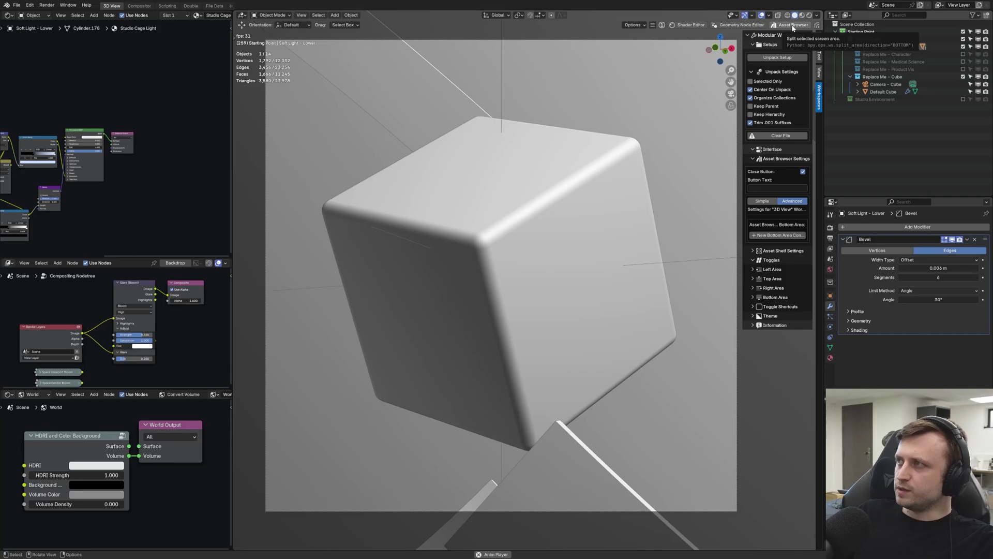
Open the Asset Browser area below the viewport and close it again with its toggle.
click(791, 27)
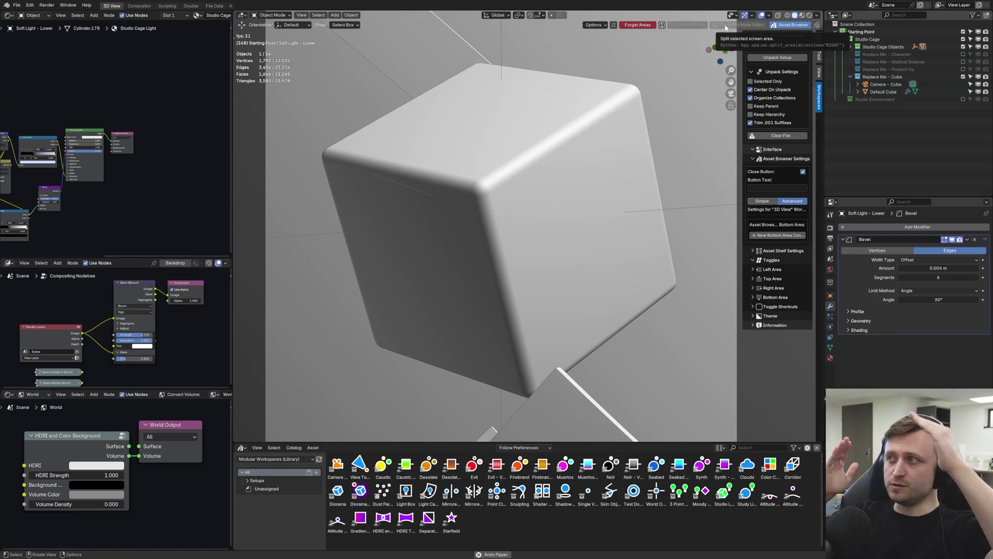
click(781, 25)
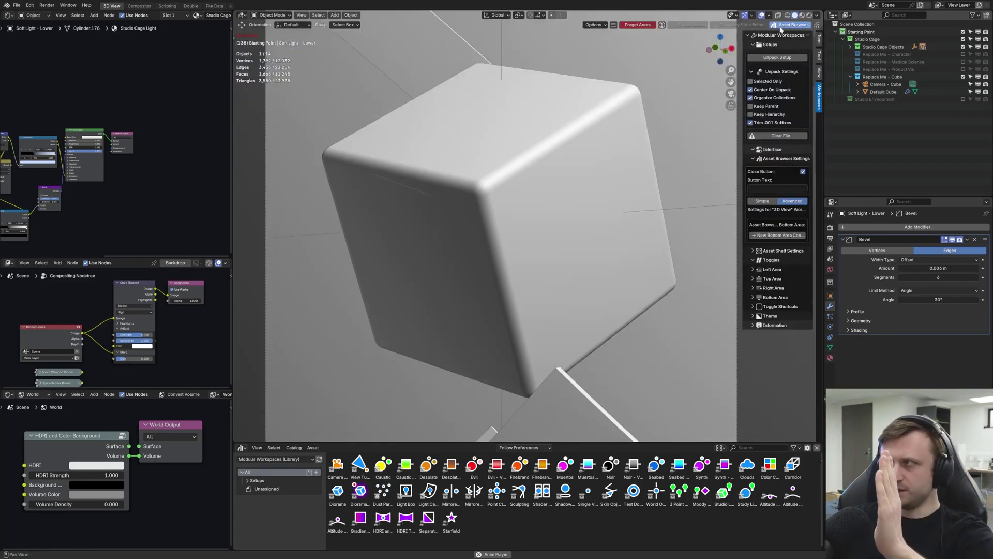
click(782, 26)
click(782, 26)
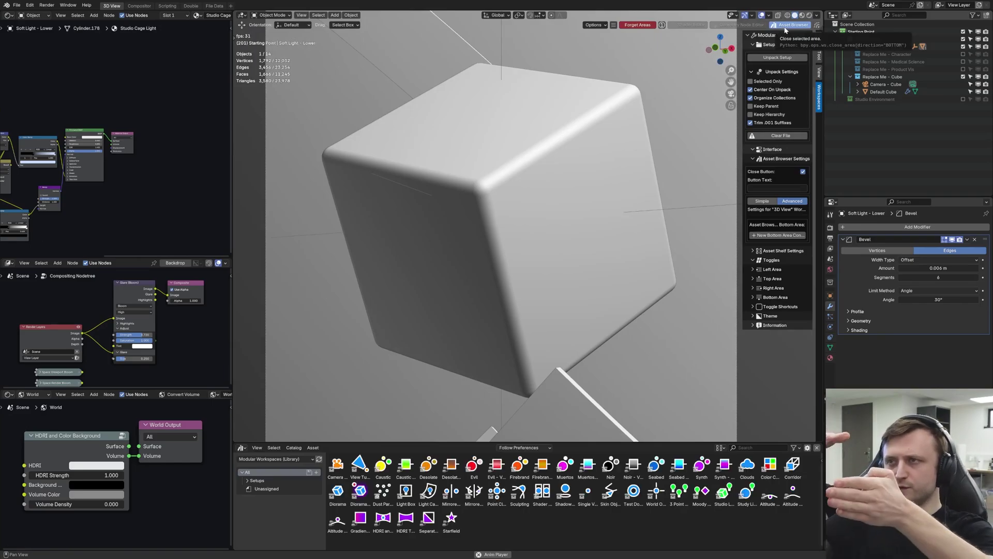
click(784, 26)
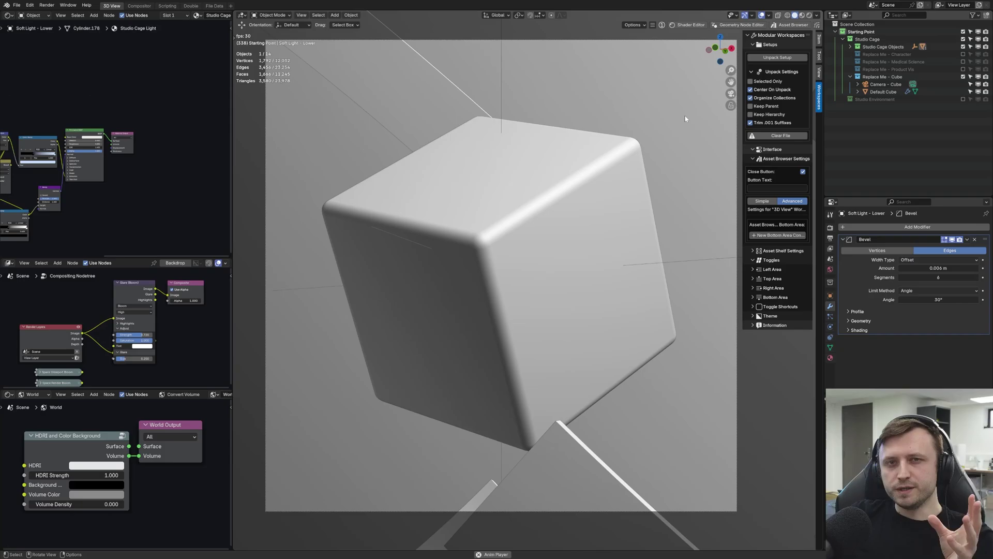
Open the Asset Browser area, release it with Forget Areas and open a second Asset Browser area above it.
click(789, 25)
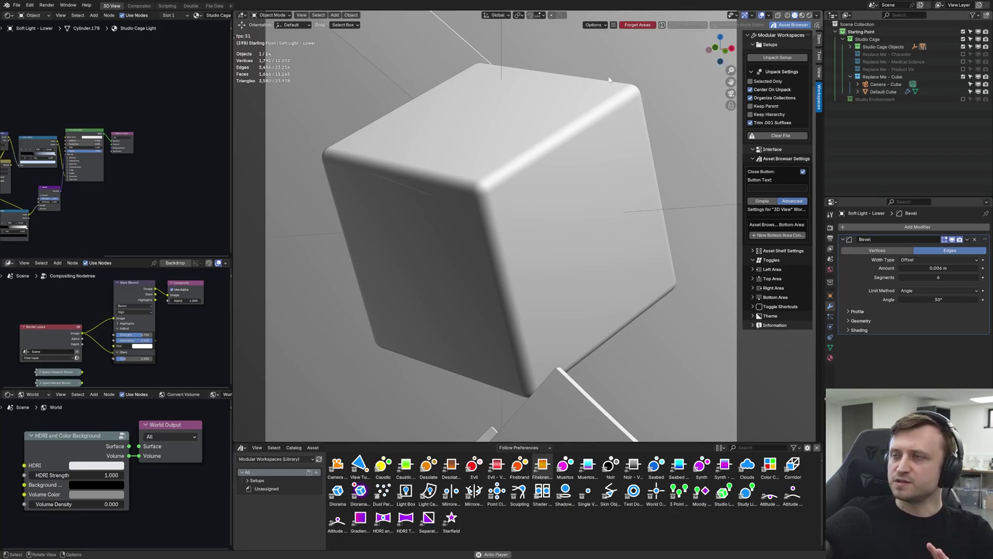
click(633, 26)
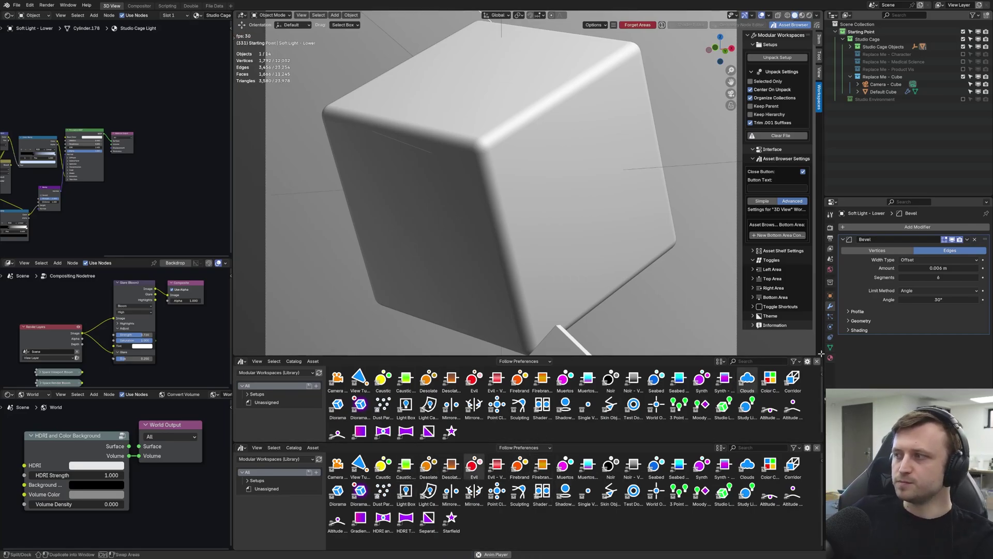
Close both Asset Browser areas stacked below the viewport.
click(816, 447)
click(817, 361)
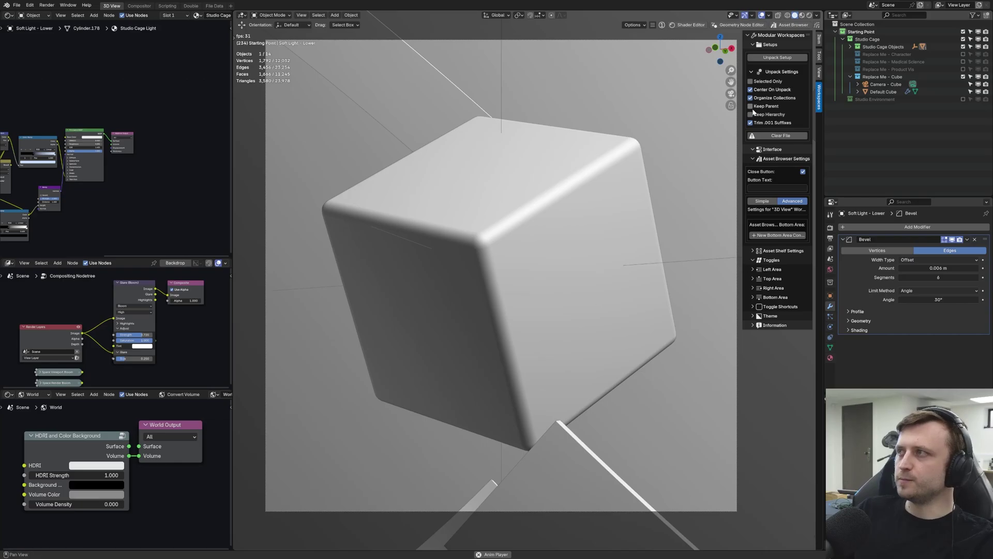
Open and close the Asset Browser area below the viewport repeatedly with its toggle, leaving it closed.
click(785, 27)
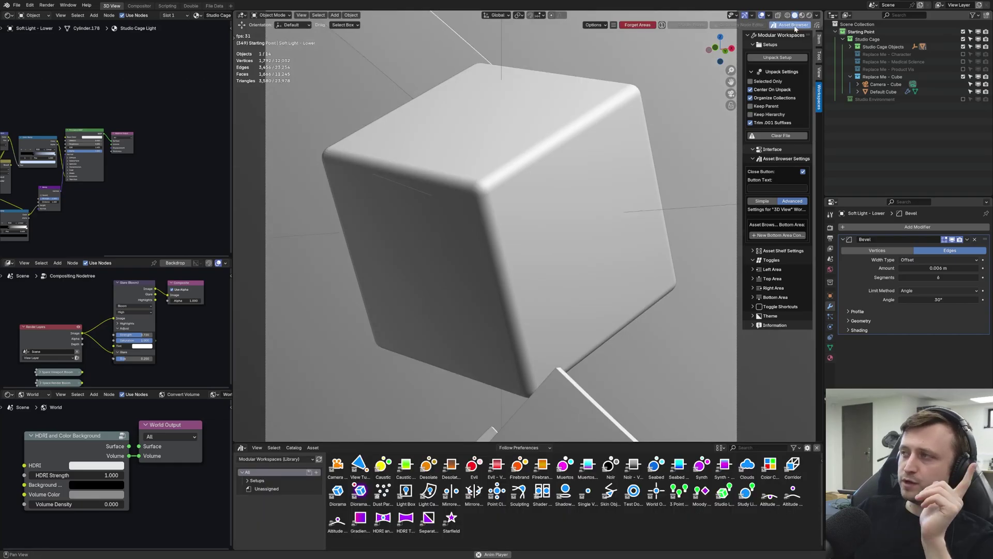
click(786, 27)
click(787, 26)
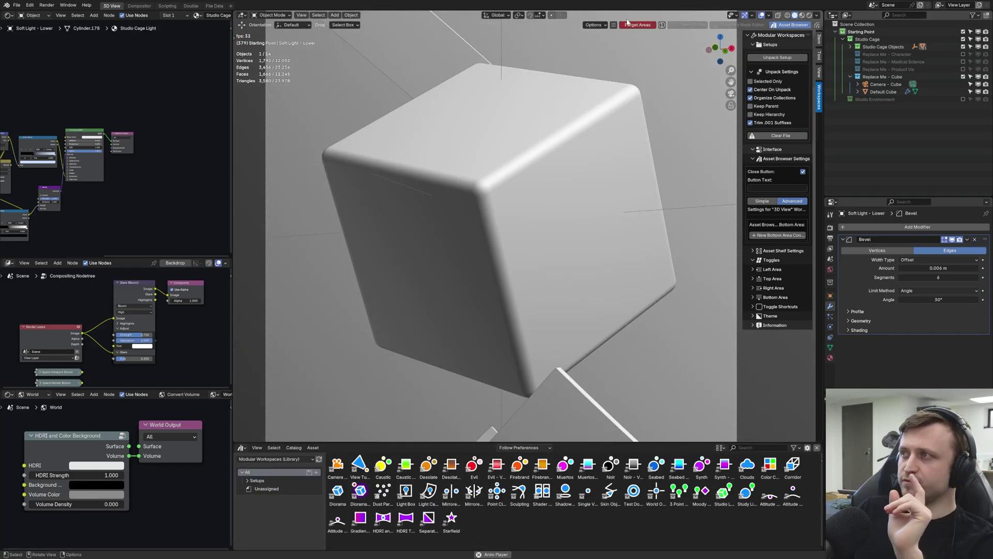
click(789, 26)
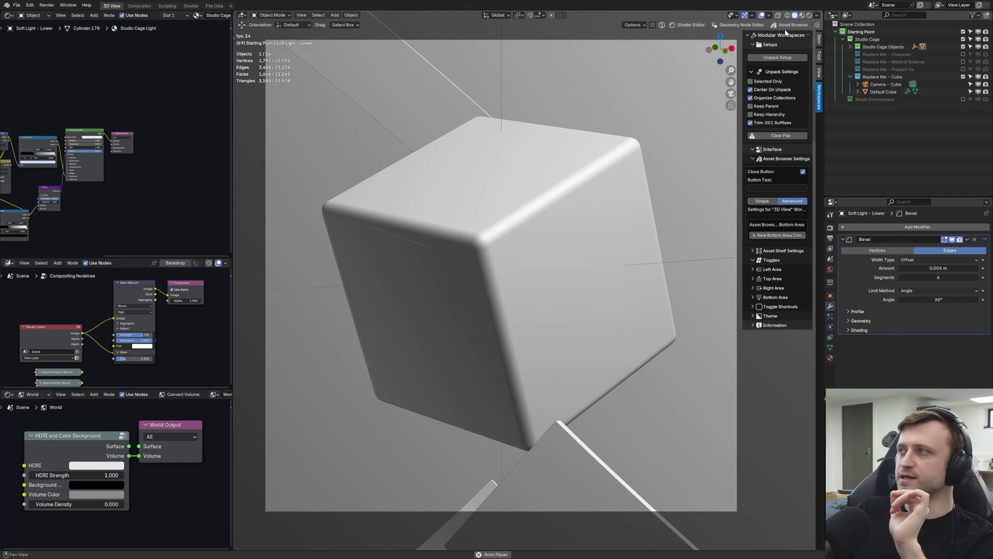
click(786, 26)
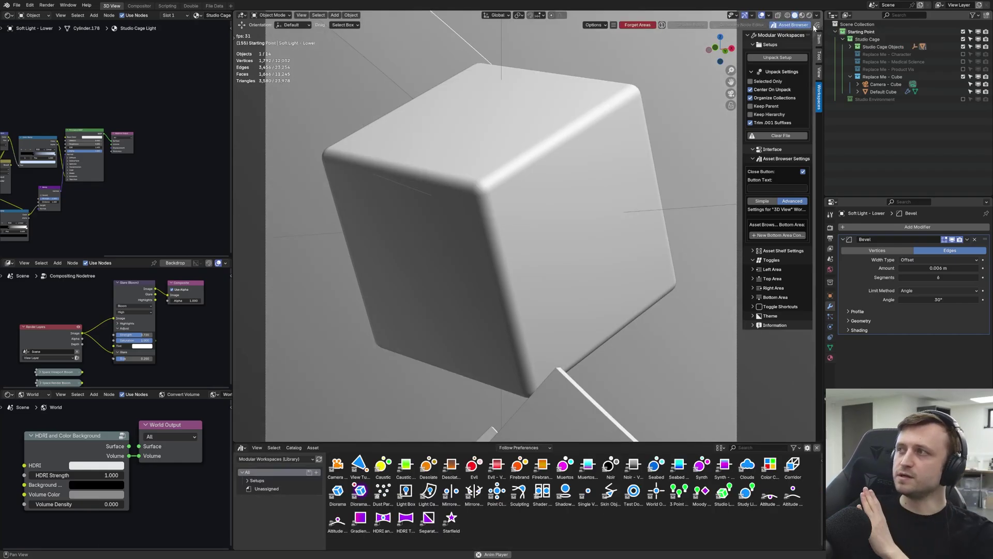
click(787, 27)
click(789, 27)
click(789, 28)
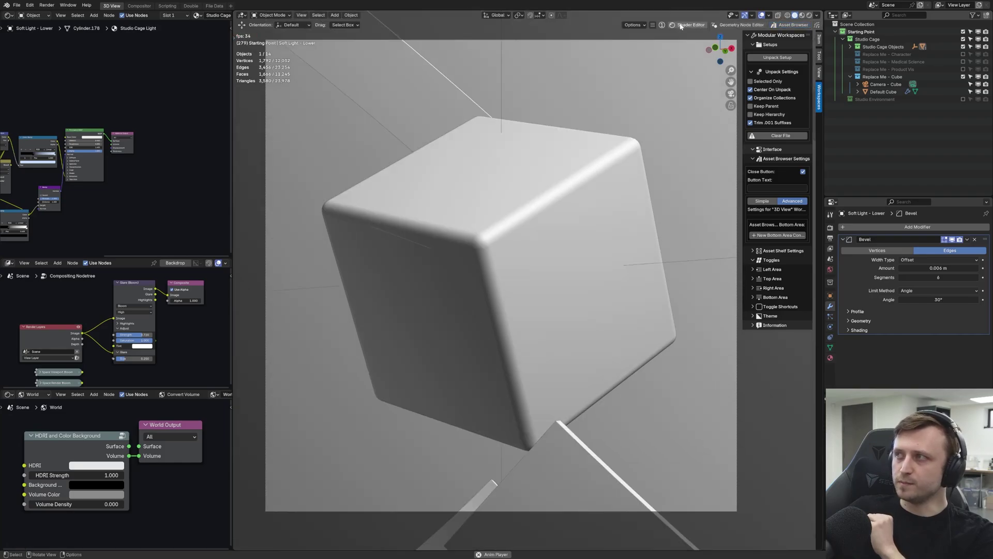
click(787, 27)
click(788, 26)
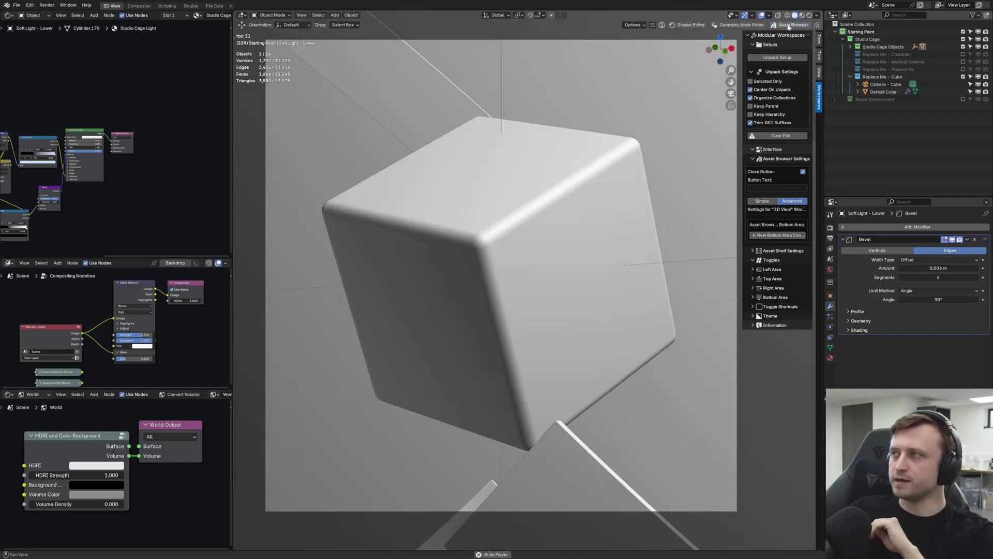
click(788, 26)
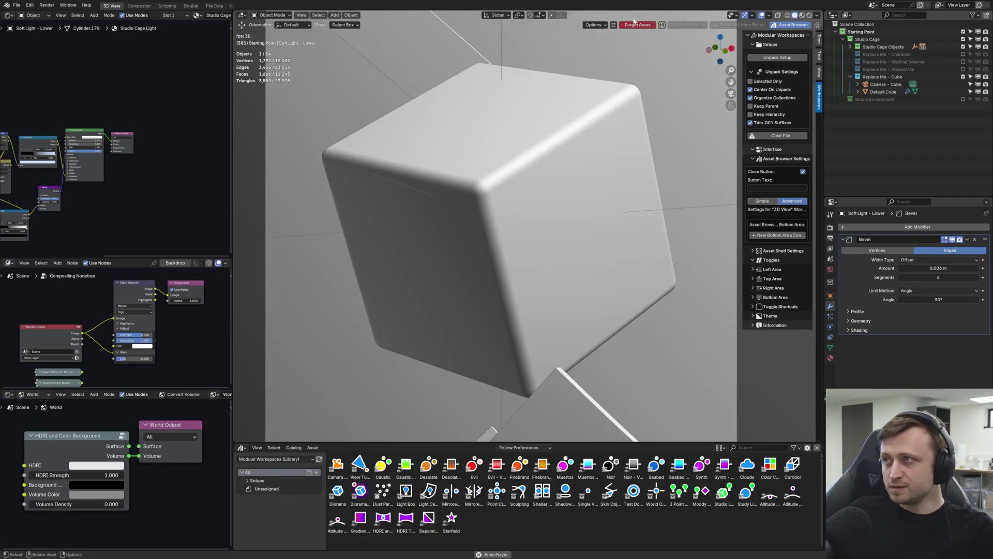
click(789, 26)
click(789, 27)
click(789, 27)
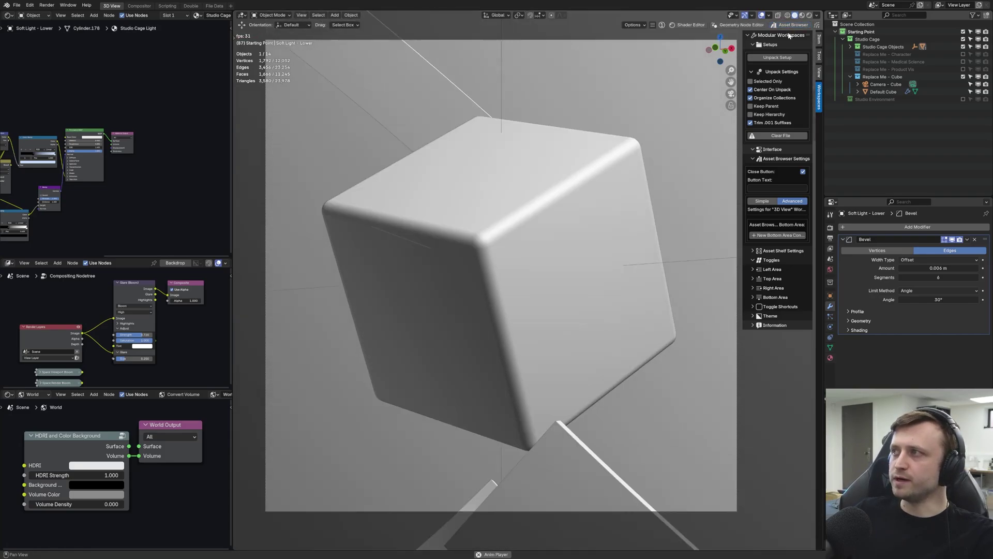
click(791, 26)
click(793, 26)
click(793, 27)
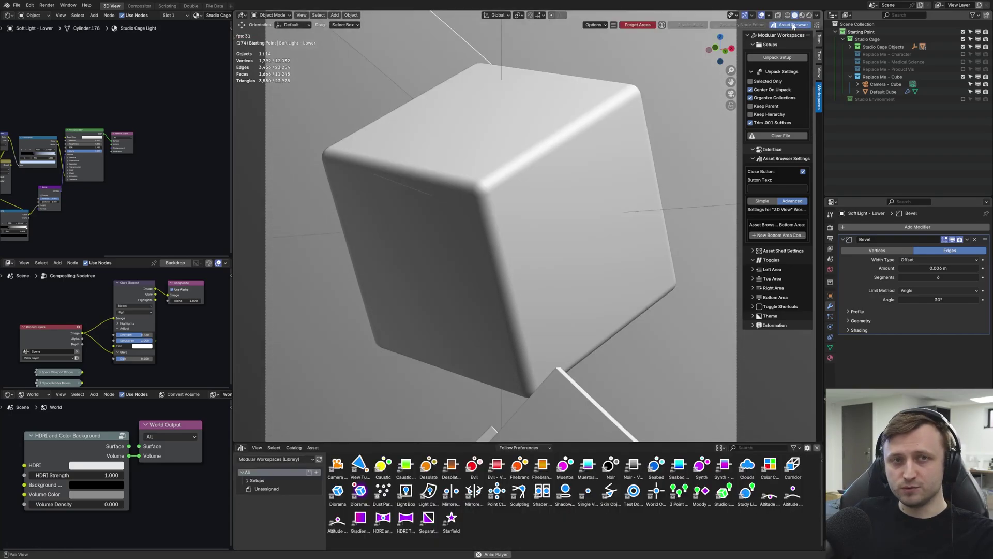
click(793, 27)
click(793, 26)
click(793, 26)
click(793, 27)
click(793, 26)
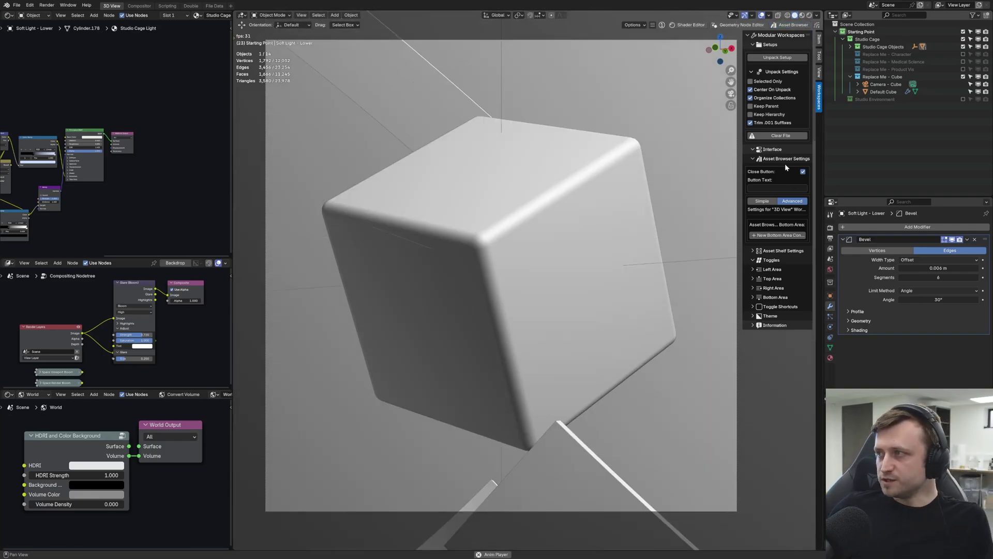
Switch the Asset Browser settings to Simple mode, and view the Double workspace before returning to the 3D View workspace.
click(761, 202)
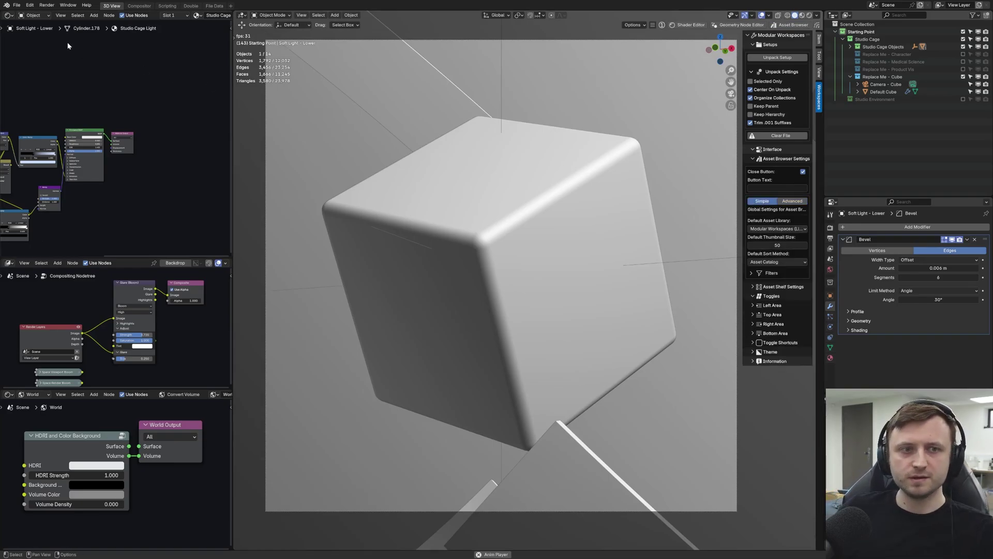
click(167, 6)
click(190, 6)
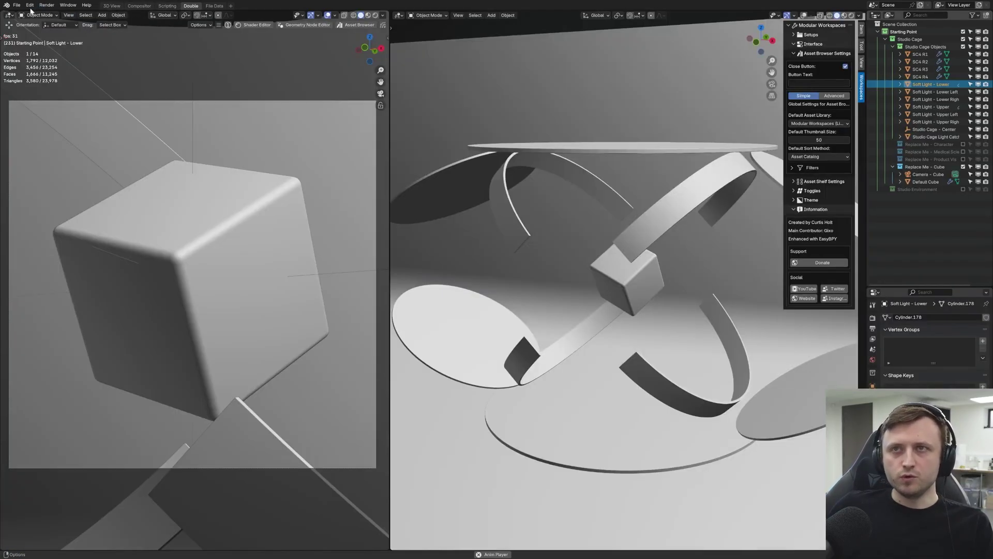
click(111, 6)
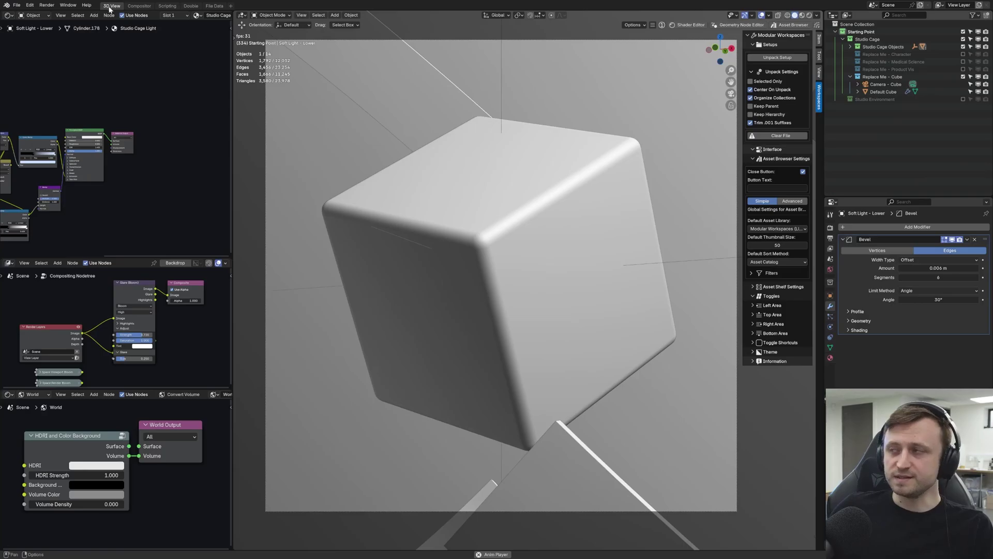
Expand the Toggle Shortcuts settings and look through the keys available for the Pie Menu Shortcut.
click(776, 343)
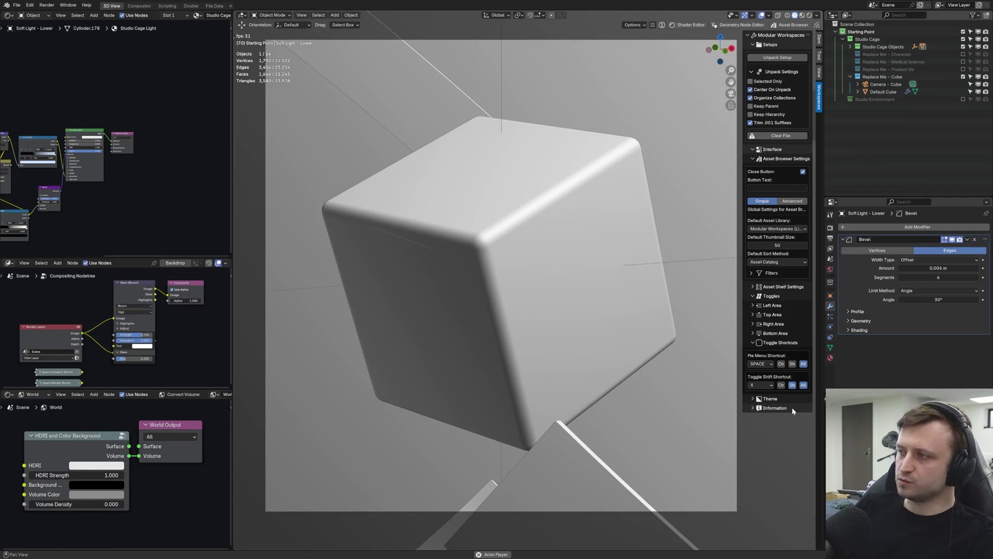
click(763, 364)
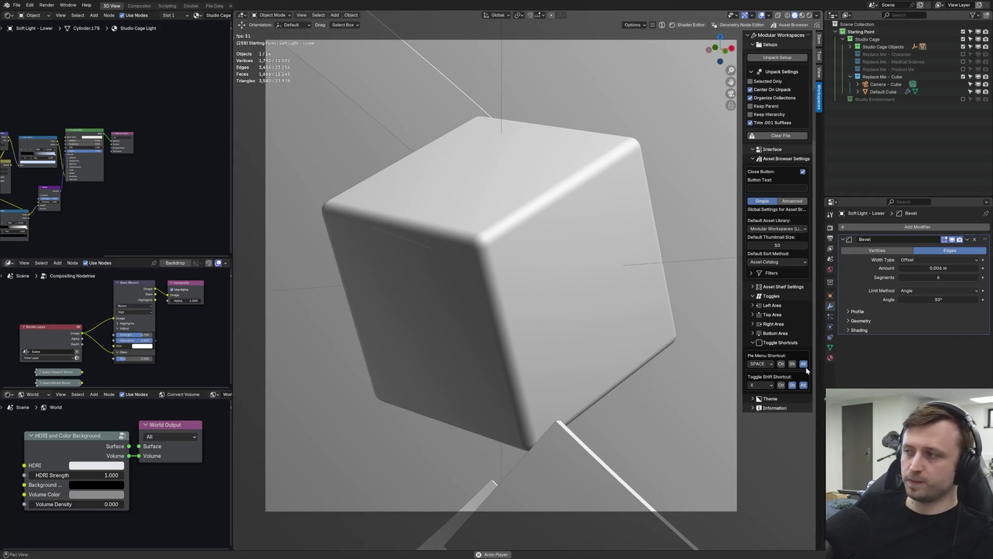
click(757, 365)
click(755, 365)
click(764, 365)
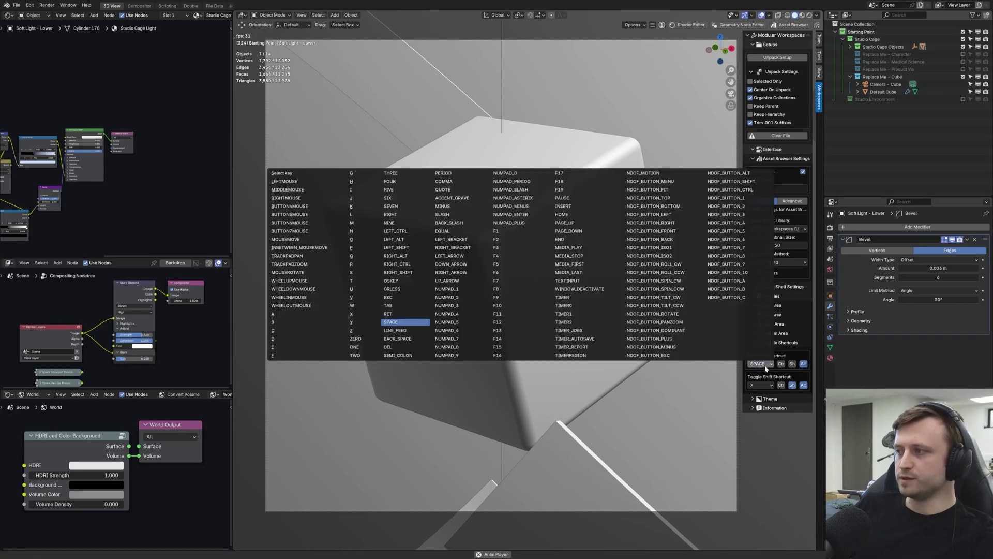
Try other modifier keys for the Pie Menu Shortcut by changing its Alt and Shift options.
click(804, 363)
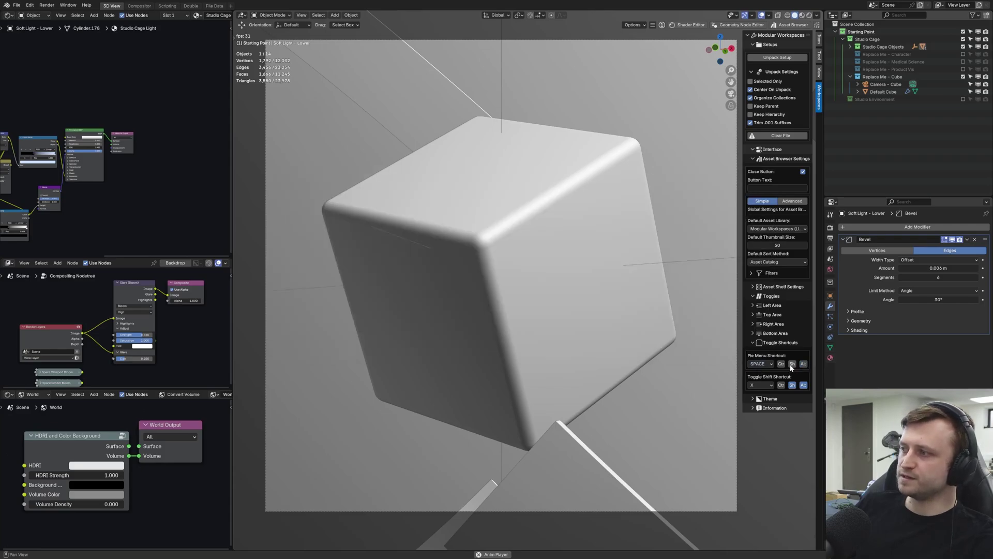
click(791, 364)
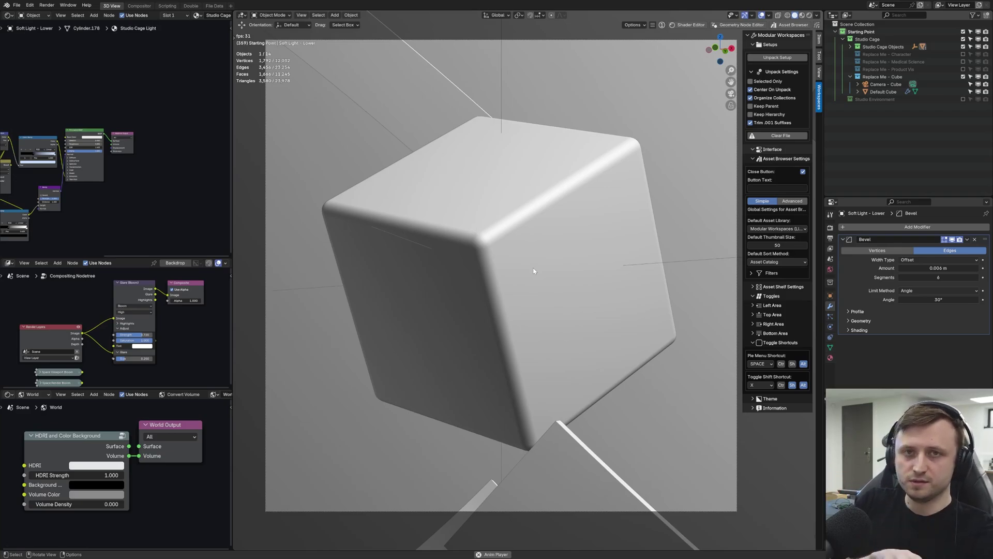
click(766, 365)
click(765, 364)
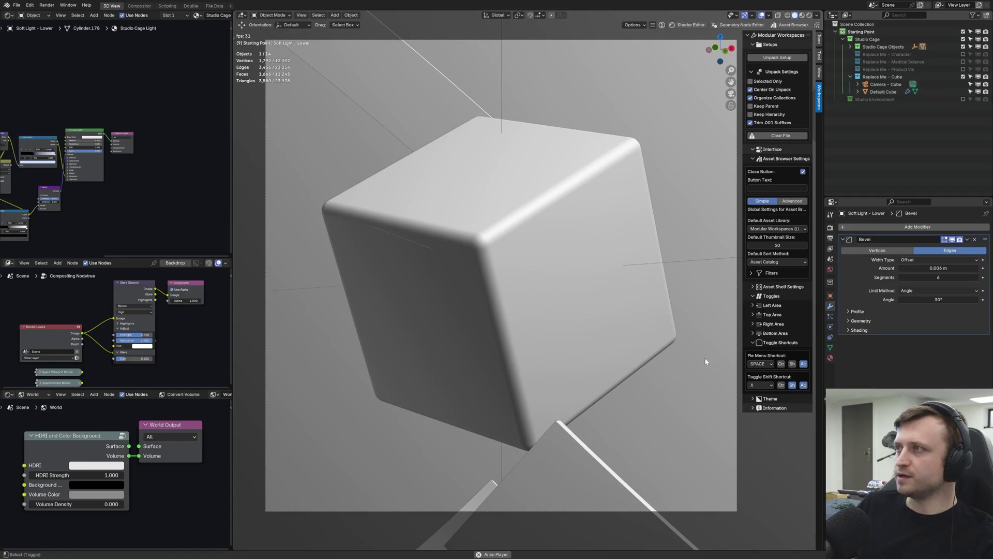
Switch the area toggles to the secondary editors with the toggle shift shortcut, and open and close the secondary 3D Viewport area.
key(shift+alt+x)
key(shift+alt+x)
key(shift+alt+x)
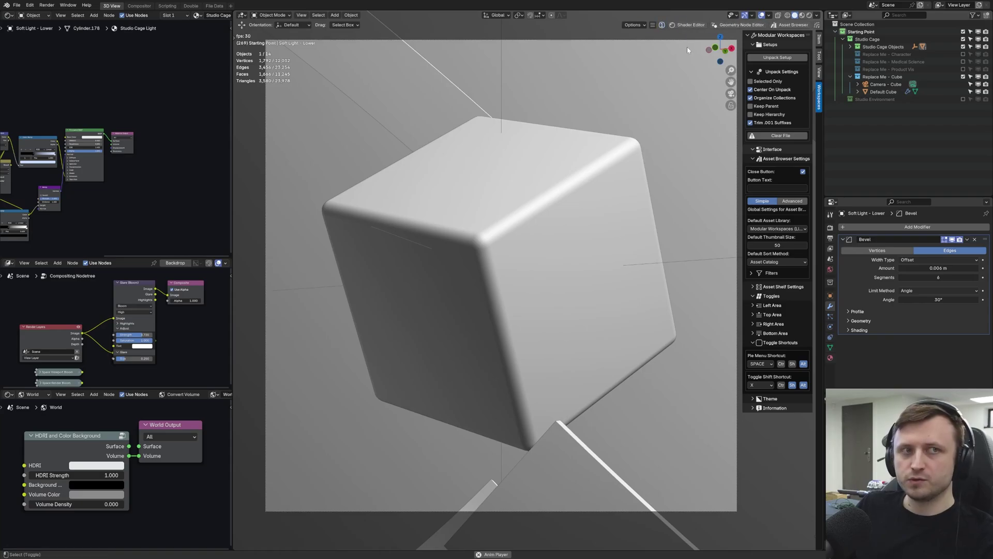
click(706, 25)
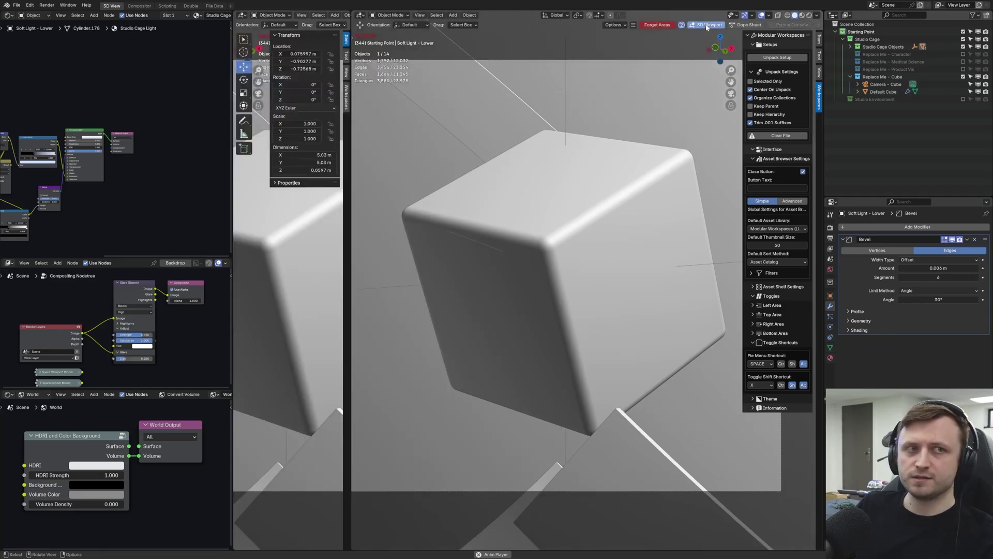
click(706, 25)
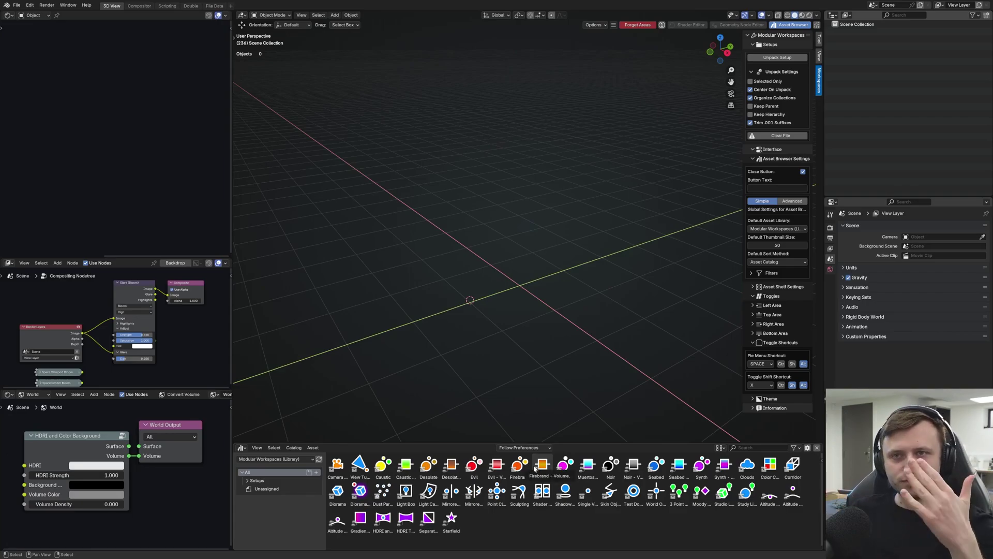
Add the Noir setup from the Asset Browser to the viewport and unpack it.
drag(610, 466, 528, 246)
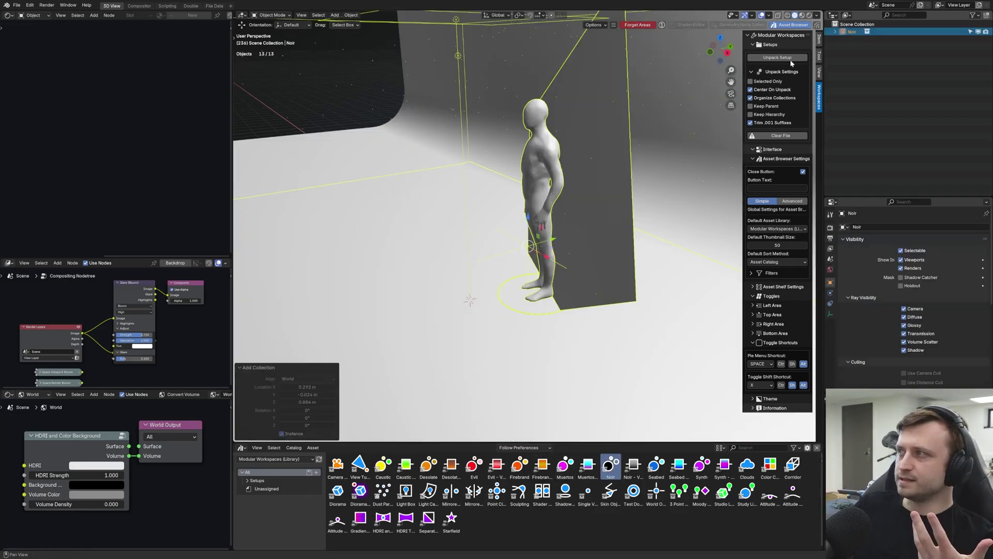
click(777, 58)
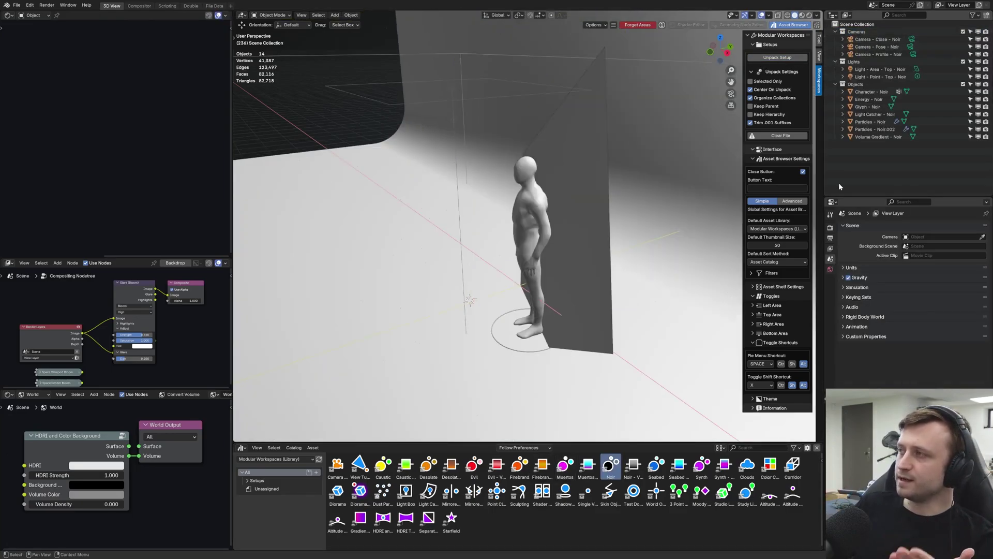
middle_drag(538, 228, 584, 231)
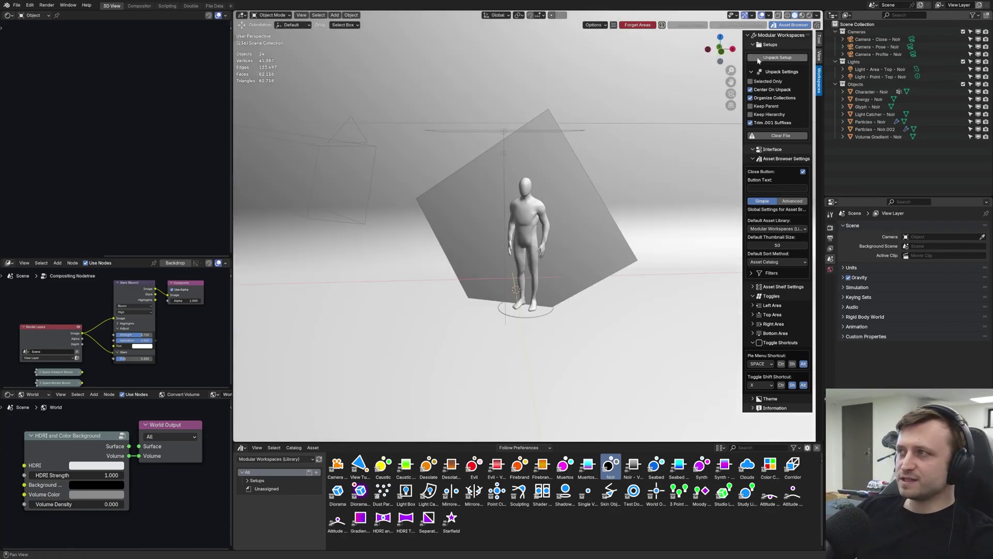
middle_drag(556, 216, 525, 217)
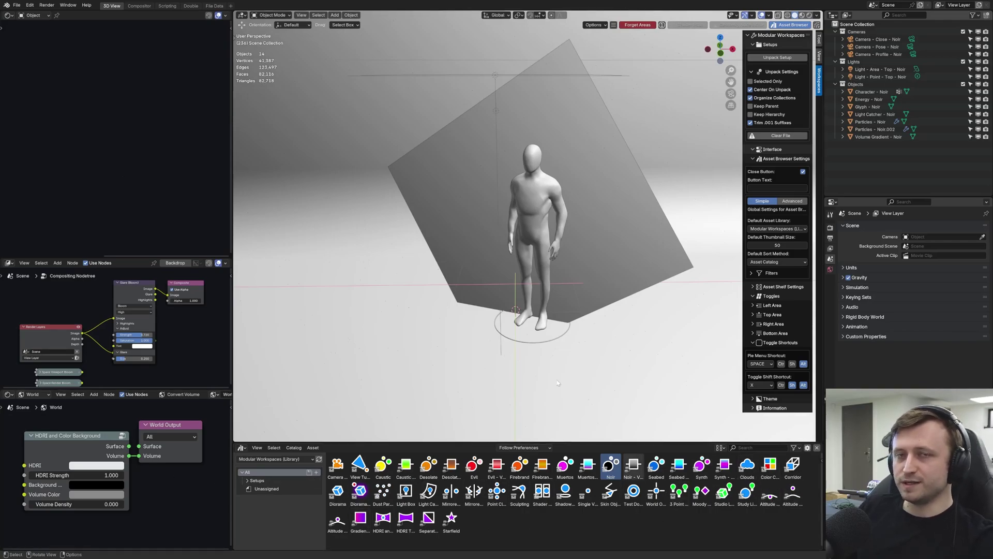
Display the viewport in Rendered shading with nothing selected, and view the scene through the Camera - Close - Noir camera.
middle_drag(533, 339, 504, 318)
key(z)
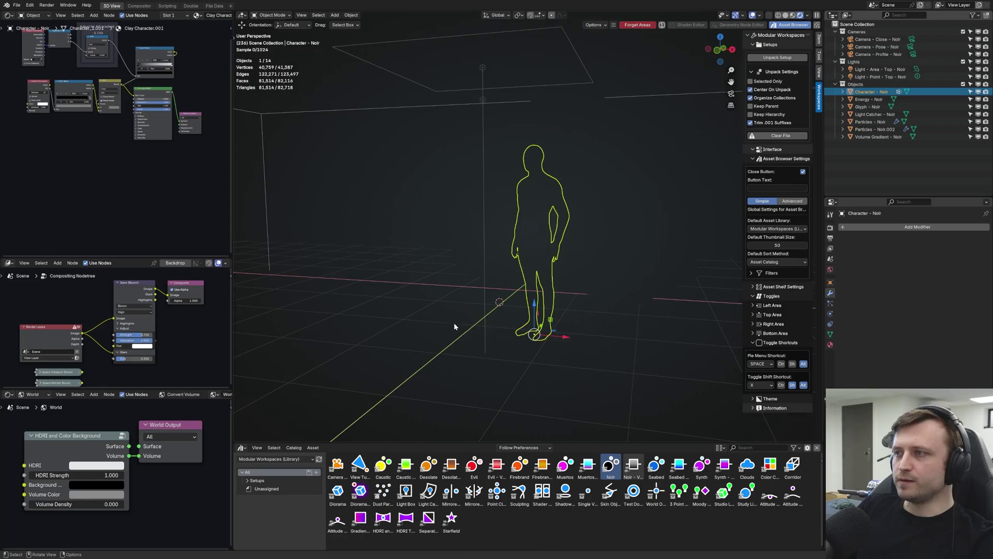
click(463, 319)
middle_drag(464, 319, 470, 320)
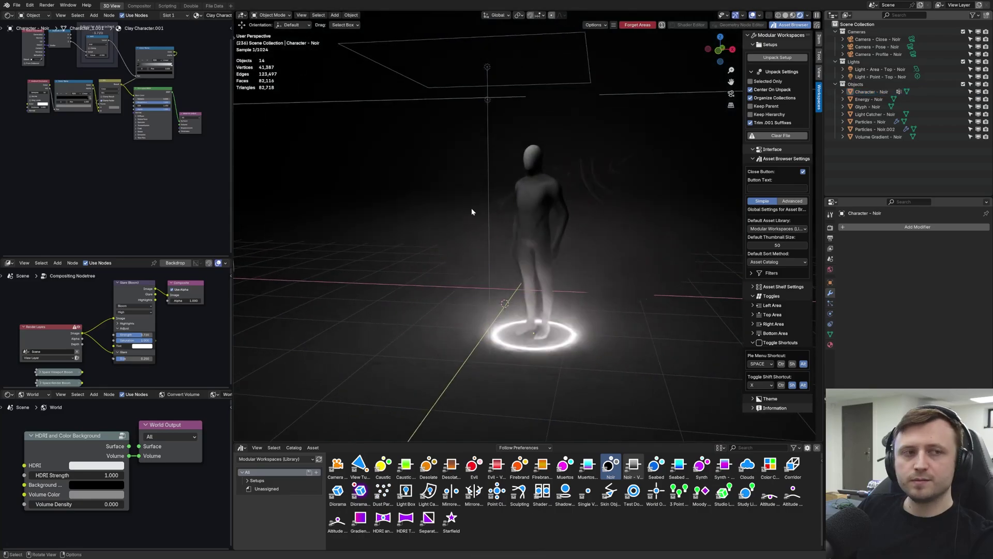
middle_drag(545, 262, 555, 350)
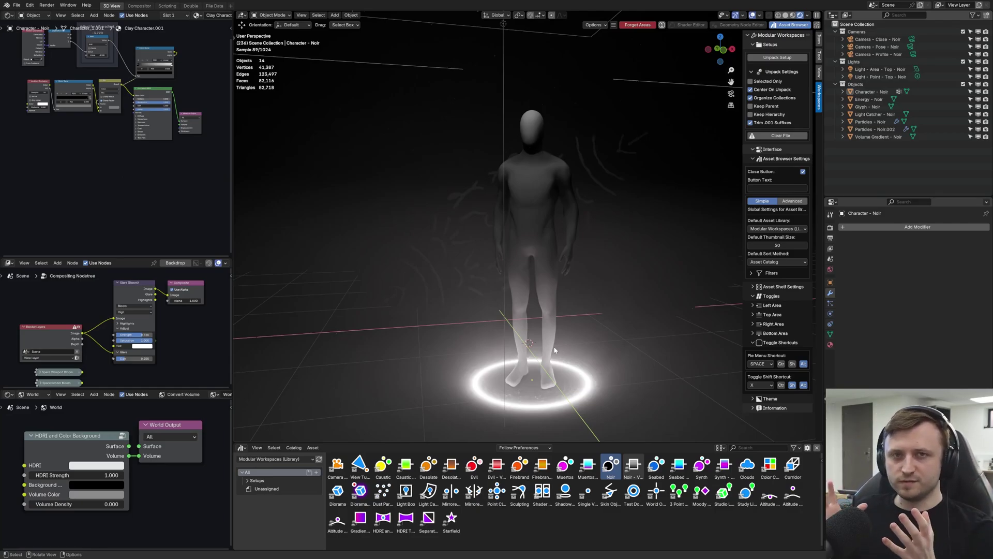
click(863, 39)
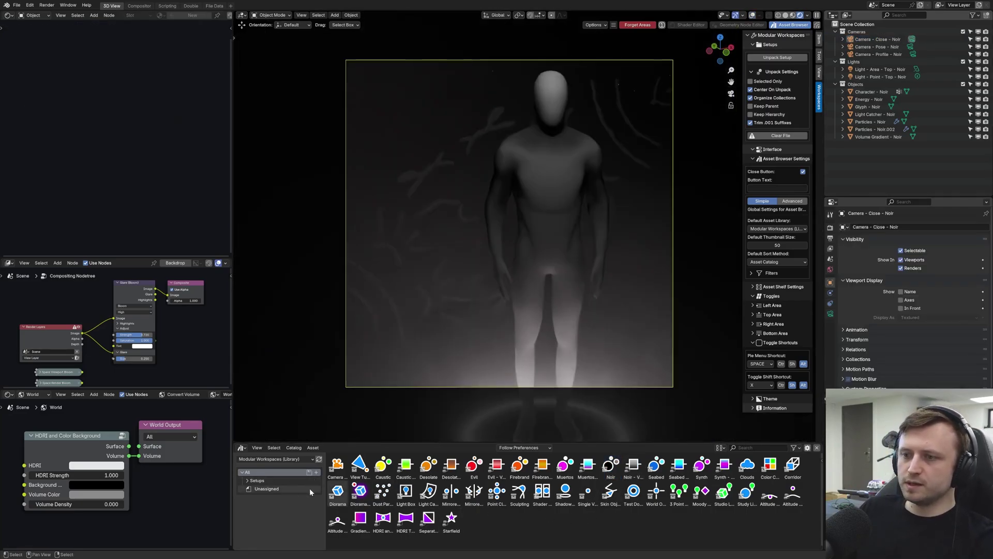
Show the Character Displays catalog under Setups and add its Noir - Volume asset to the World node tree.
click(290, 480)
click(290, 497)
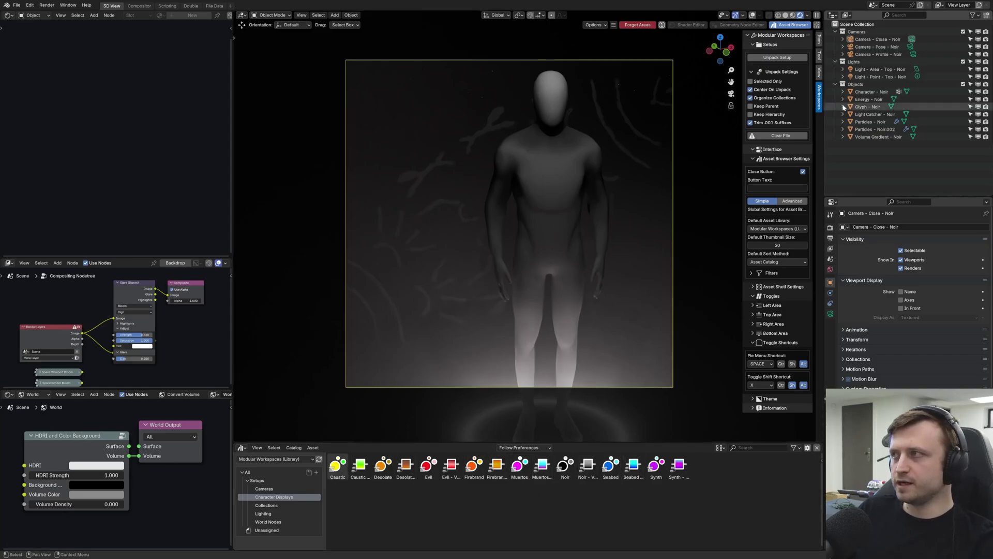
drag(588, 468, 112, 435)
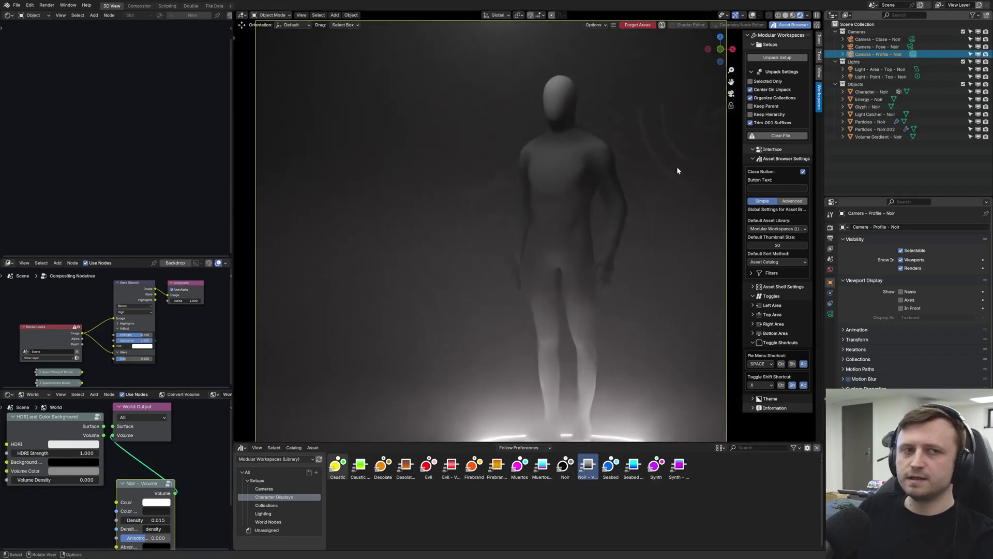
Disable the Energy - Noir object in viewports, and remove the whole setup with Clear File.
click(978, 100)
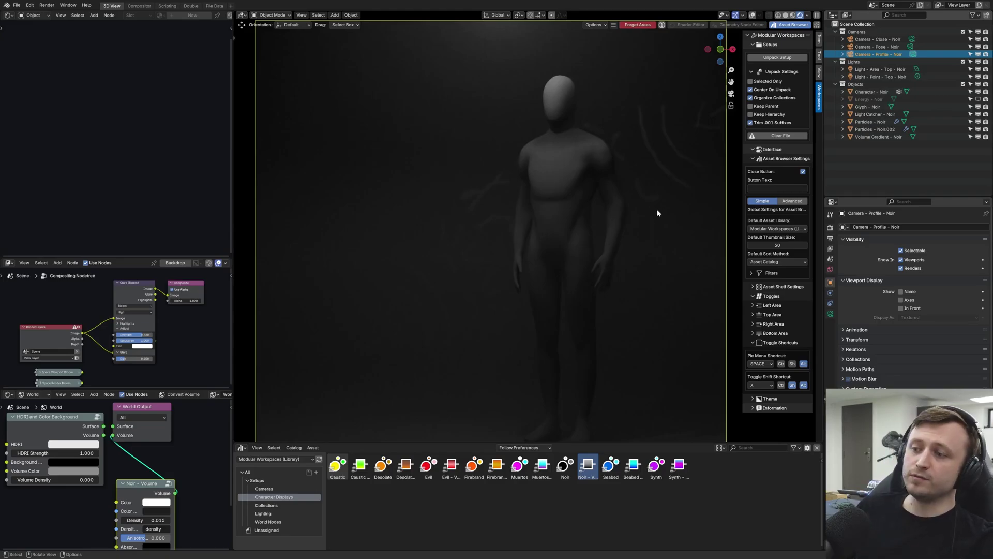
click(765, 136)
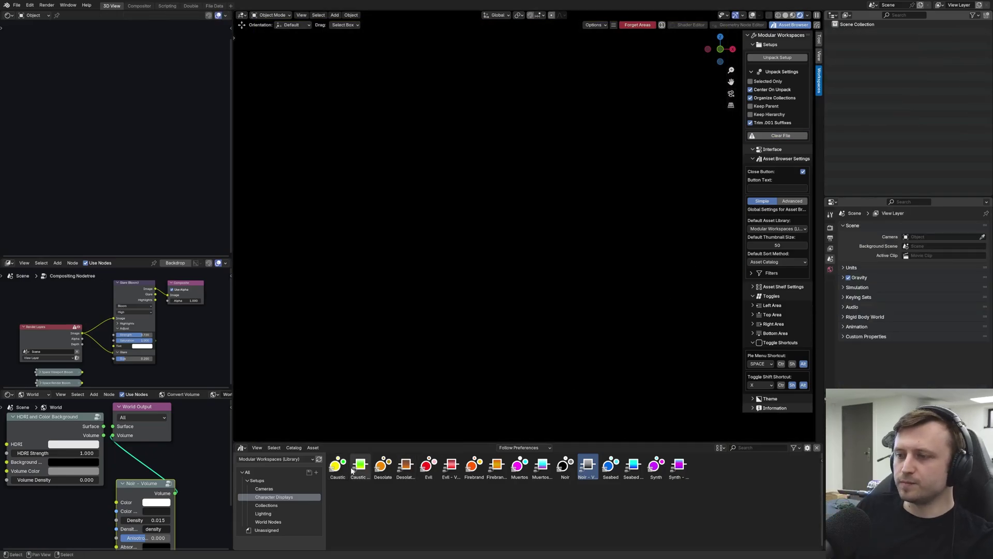
Add and unpack the Muertos setup, view it through the Camera - Pose - Muertos camera, and remove it with Clear File.
drag(519, 466, 550, 228)
click(779, 58)
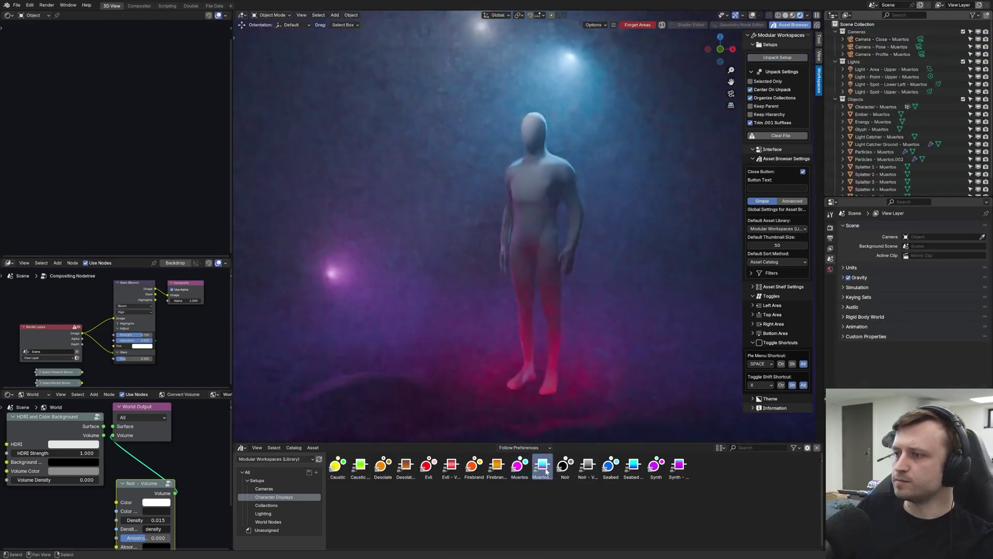
key(ctrl+KP_0)
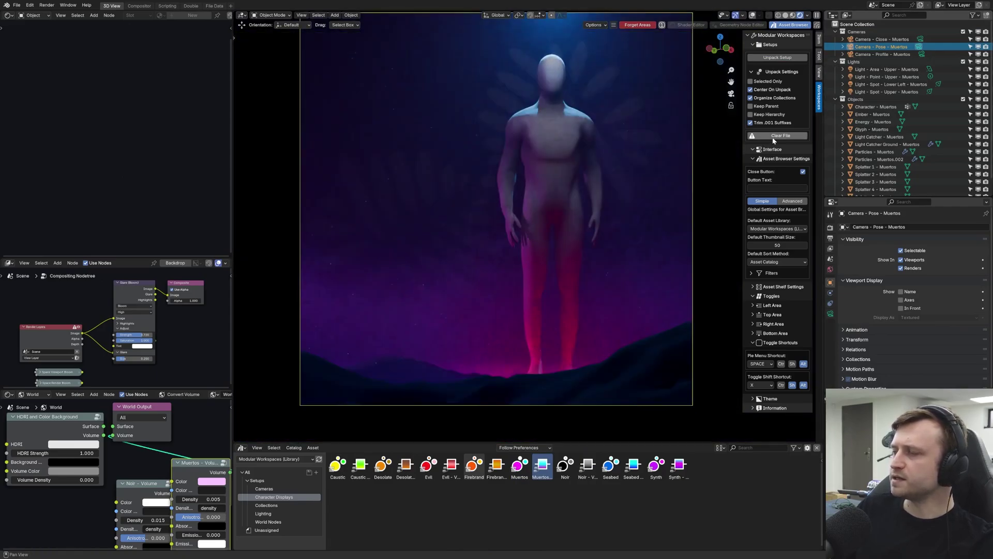
click(773, 137)
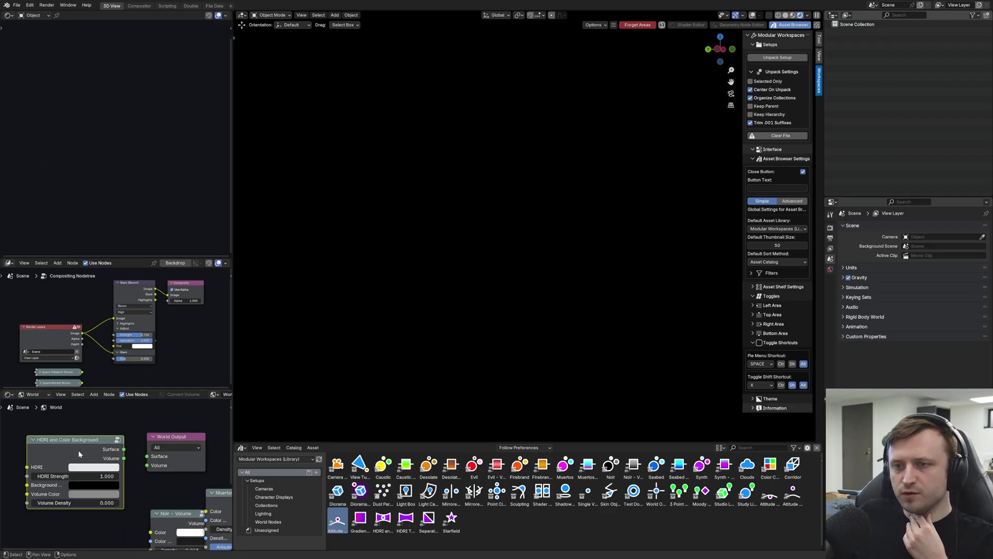
Replace the HDRI and Color Background world node with a fresh copy linked to World Output, and brighten its background color to grey.
key(x)
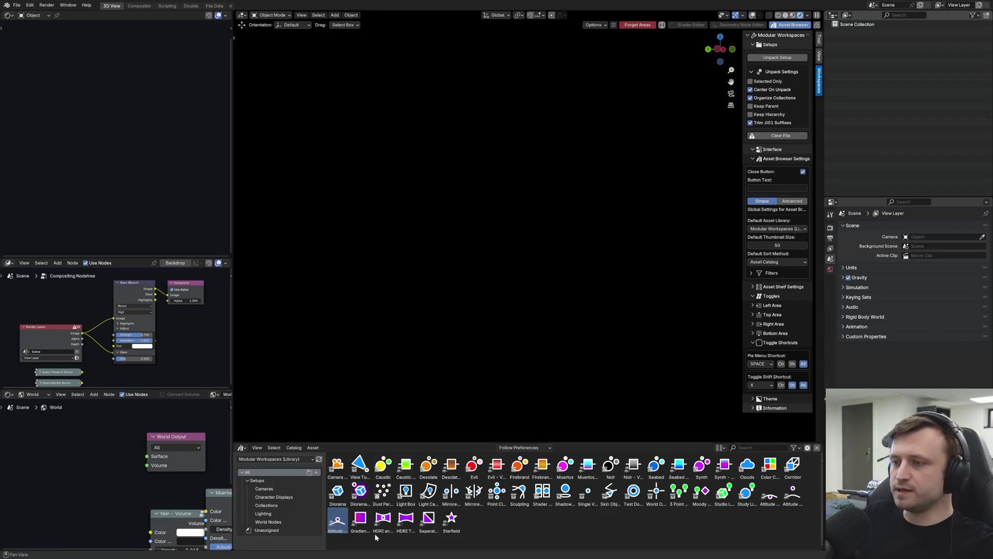
drag(385, 529, 67, 451)
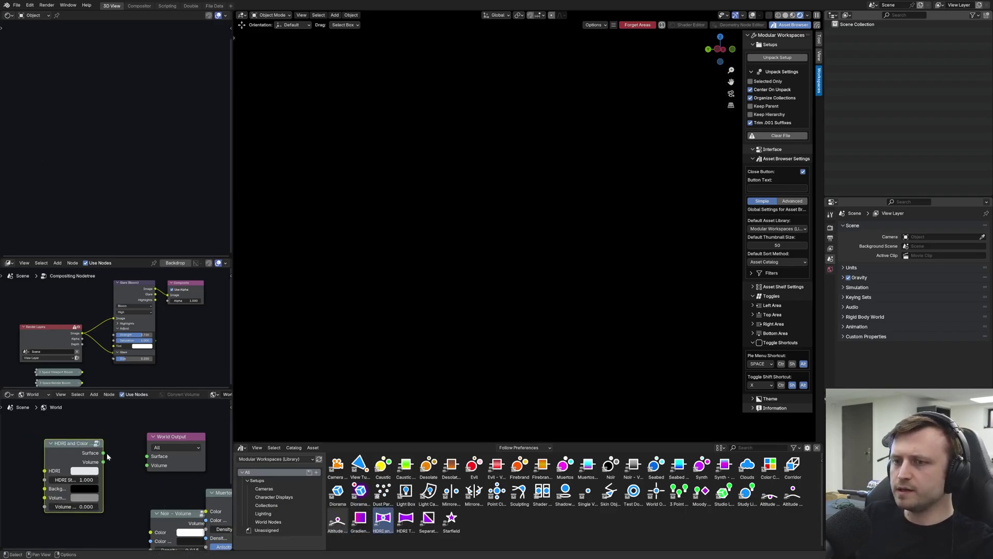
drag(102, 494, 127, 494)
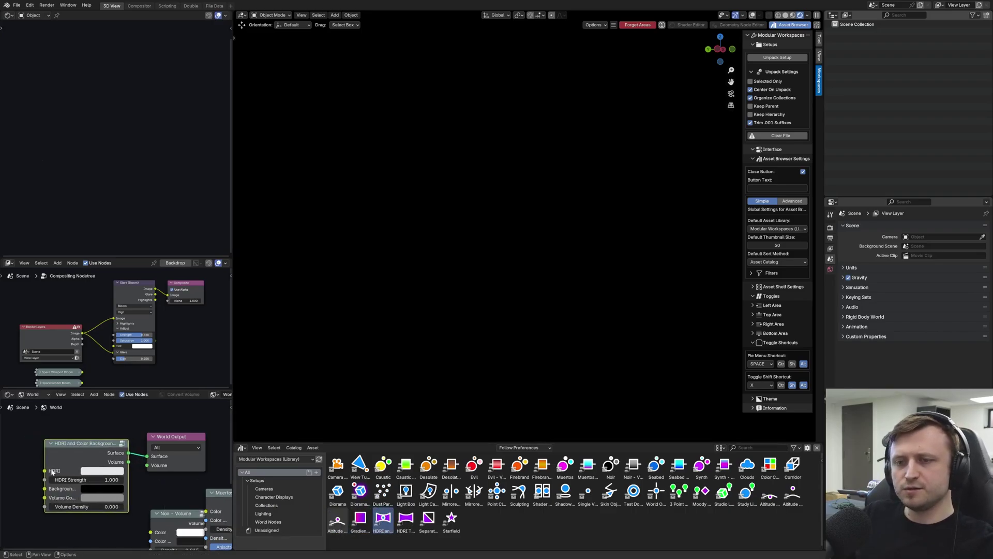
click(88, 489)
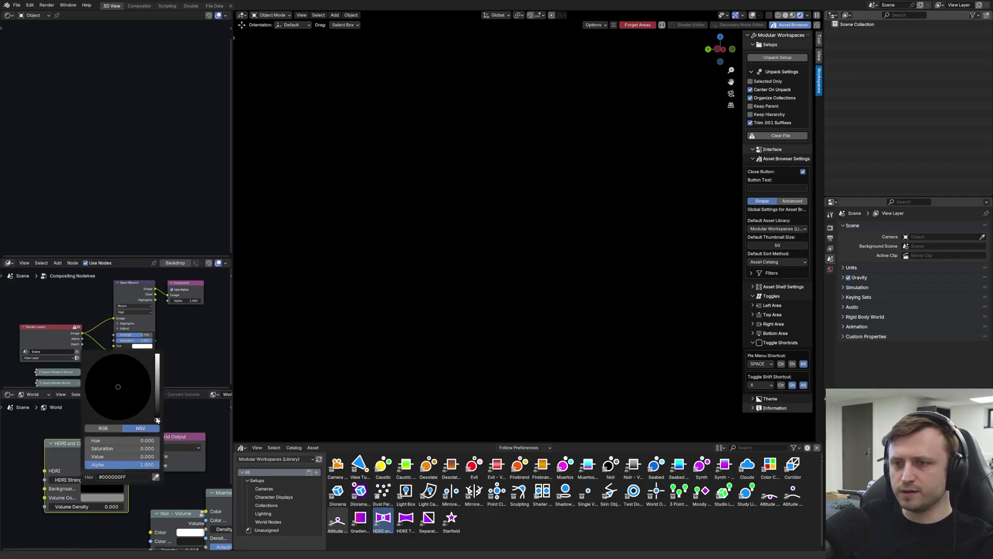
drag(158, 420, 157, 381)
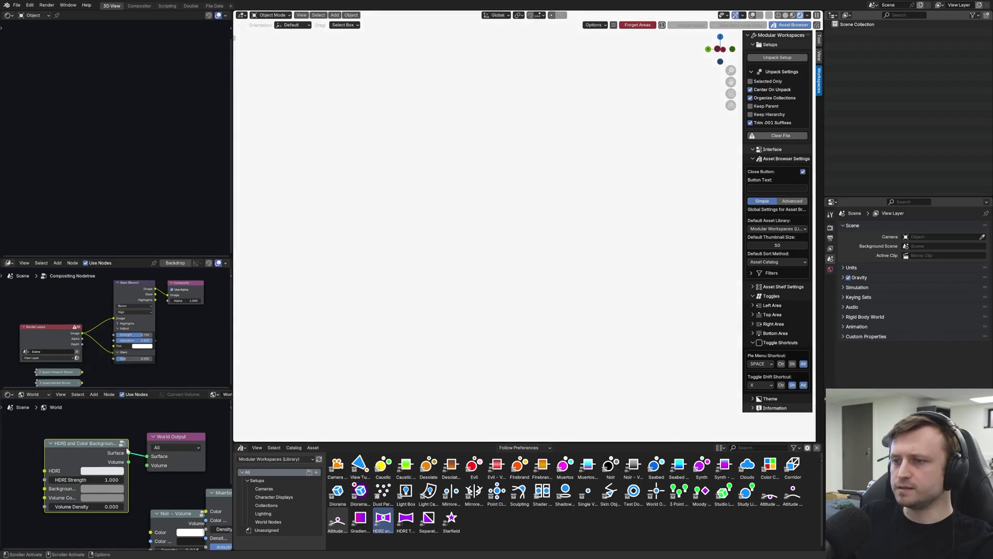
Add the Test Donut asset to the viewport and set the world node's HDRI Strength to 0.
drag(633, 493, 518, 222)
middle_drag(533, 301, 569, 318)
shift+middle_drag(522, 324, 480, 313)
drag(100, 479, 48, 479)
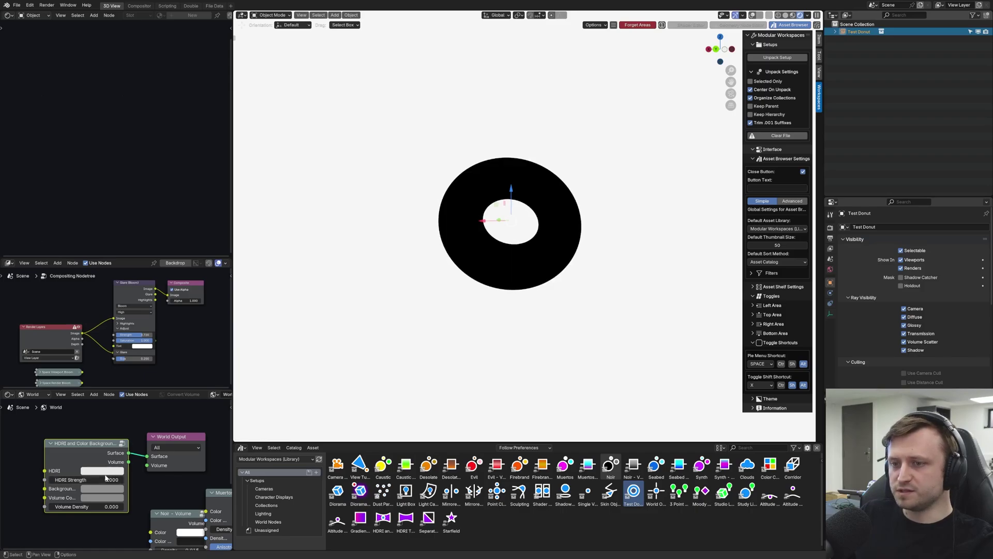
Add the Study Lighting and Shadow Catcher assets at the donut and unpack the setup.
middle_drag(509, 398, 466, 389)
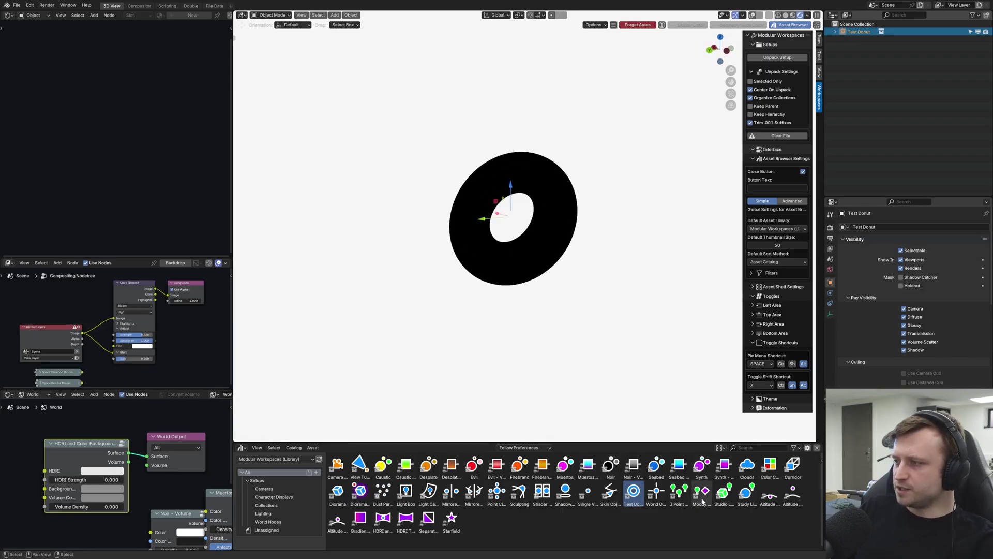
drag(749, 500, 515, 241)
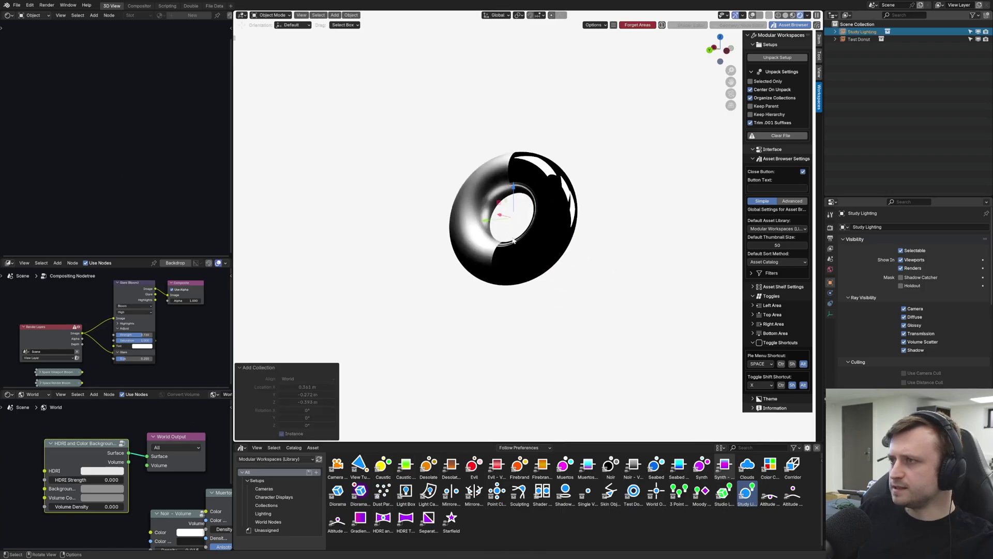
drag(564, 492, 517, 237)
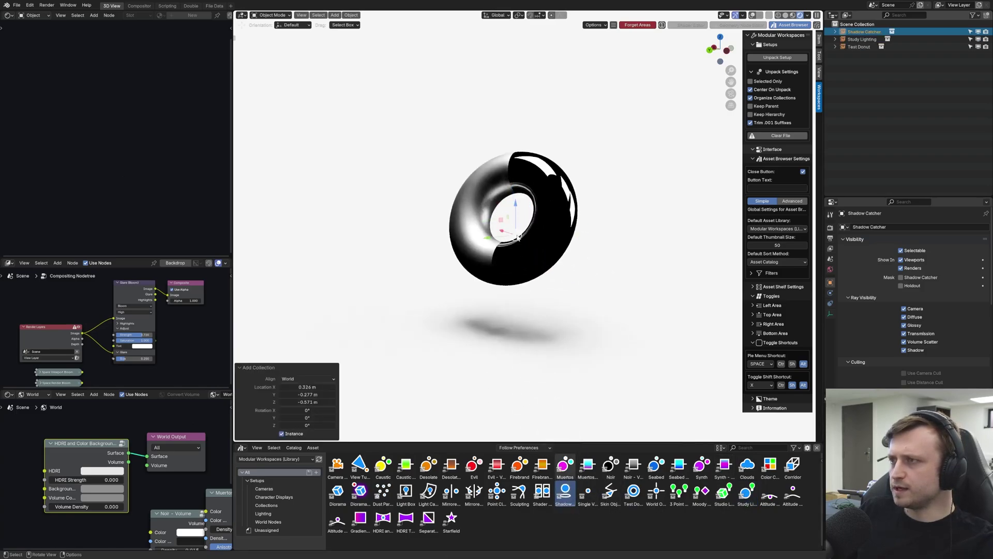
click(770, 59)
Trackball-rotate the torus by about 55° and -91.1°, and deselect everything.
mouse_move(517, 258)
middle_down()
mouse_move(552, 284)
mouse_move(479, 274)
mouse_move(455, 290)
mouse_move(440, 259)
mouse_move(418, 267)
mouse_move(501, 276)
mouse_move(443, 279)
mouse_move(579, 281)
mouse_move(520, 271)
middle_up()
scroll(545, 276, up, 2)
click(519, 271)
key(r)
key(r)
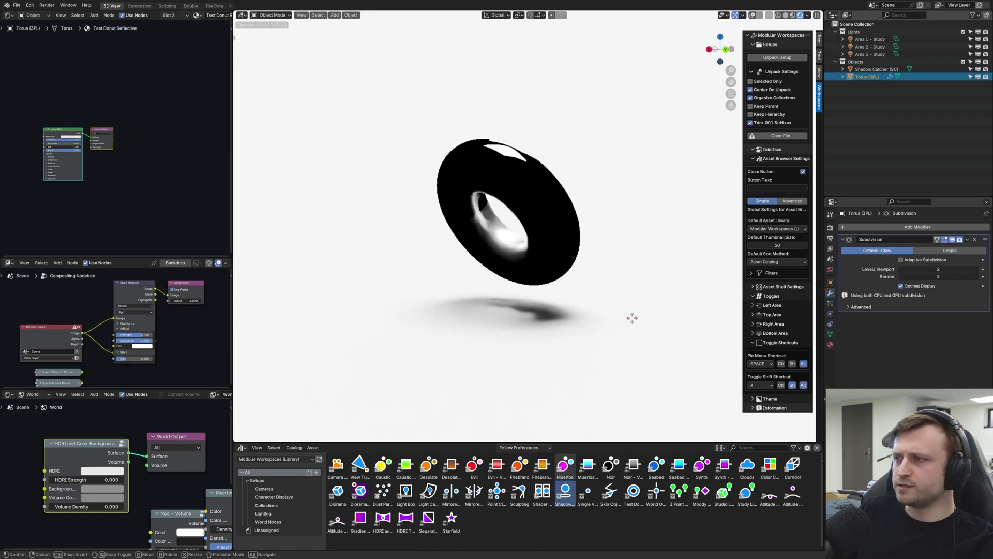
click(495, 315)
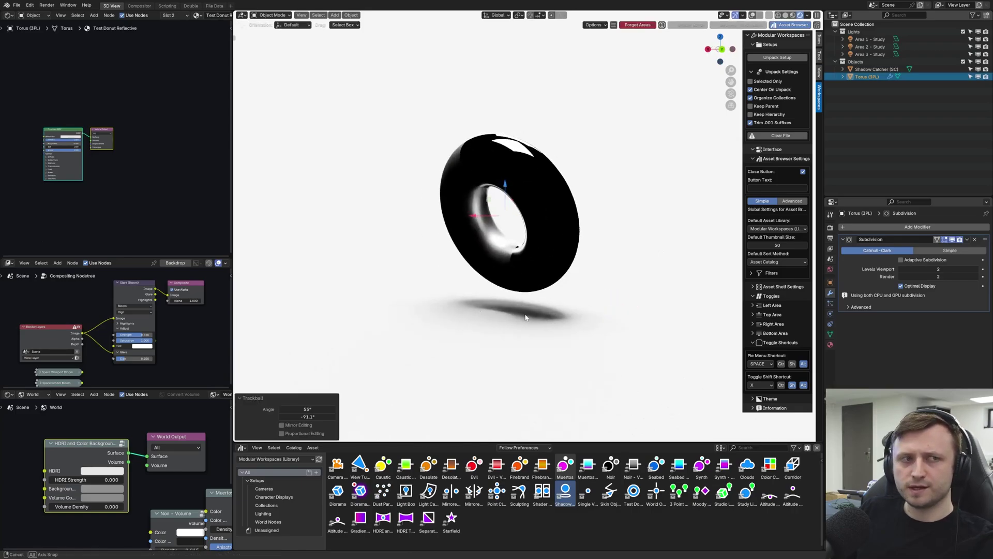
mouse_move(525, 318)
middle_down()
mouse_move(436, 319)
mouse_move(490, 317)
mouse_move(461, 324)
mouse_move(511, 295)
mouse_move(515, 312)
middle_up()
key(alt+a)
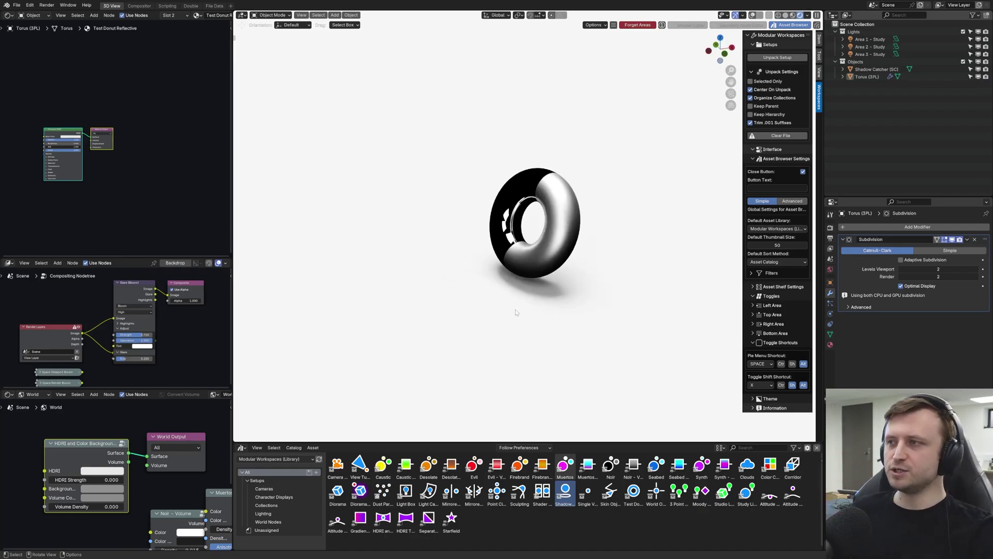
Select the torus again and trackball-rotate it several more times, the last by about -33° and -14.3°.
scroll(522, 305, up, 2)
click(540, 278)
key(r)
key(r)
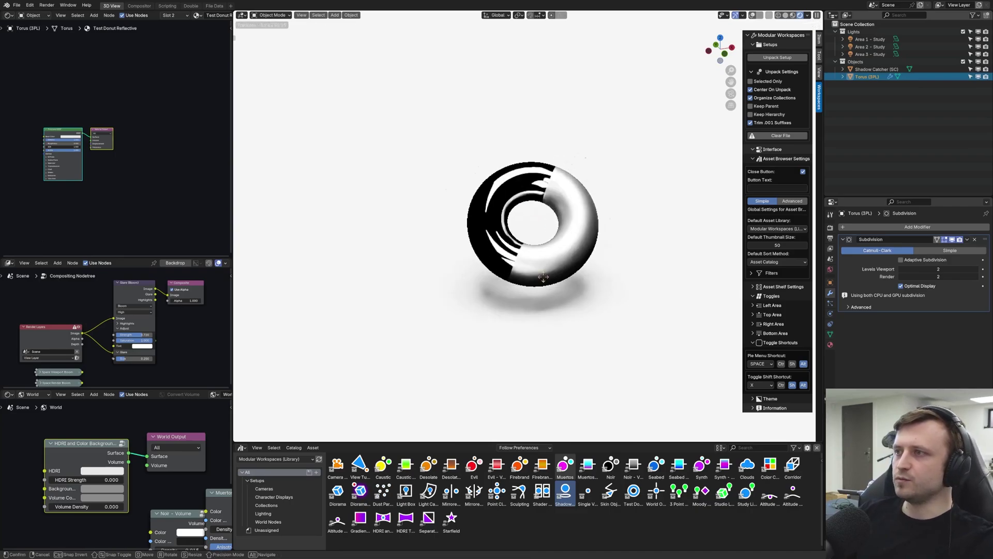
click(549, 280)
key(r)
key(r)
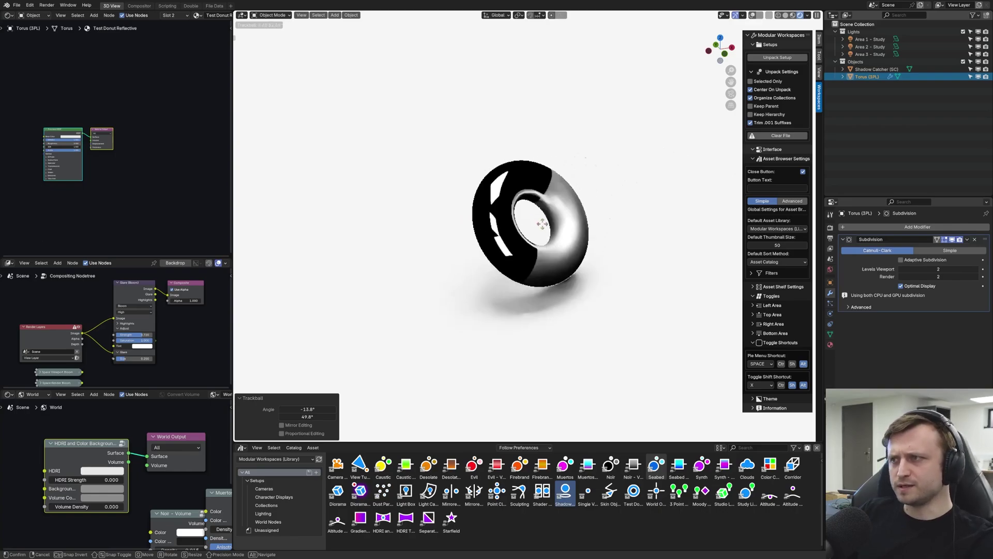
click(512, 179)
middle_drag(546, 226, 514, 291)
key(r)
key(r)
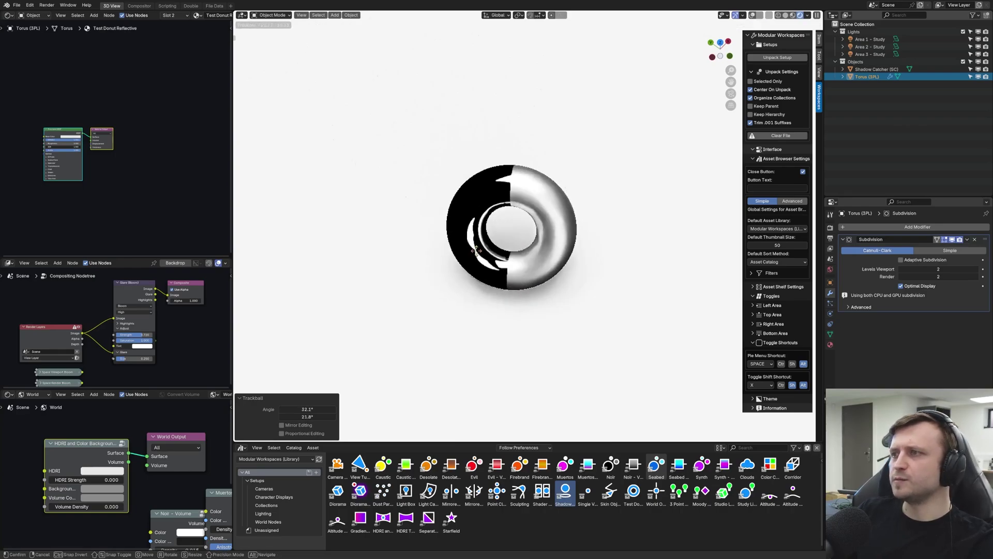
click(472, 200)
middle_drag(472, 200, 469, 129)
Add HDRI - Studio 1 from the Afterglow v2 library's HDRIs catalog to the world node's HDRI input, with HDRI Strength 1.1.
middle_drag(71, 468, 84, 439)
click(268, 459)
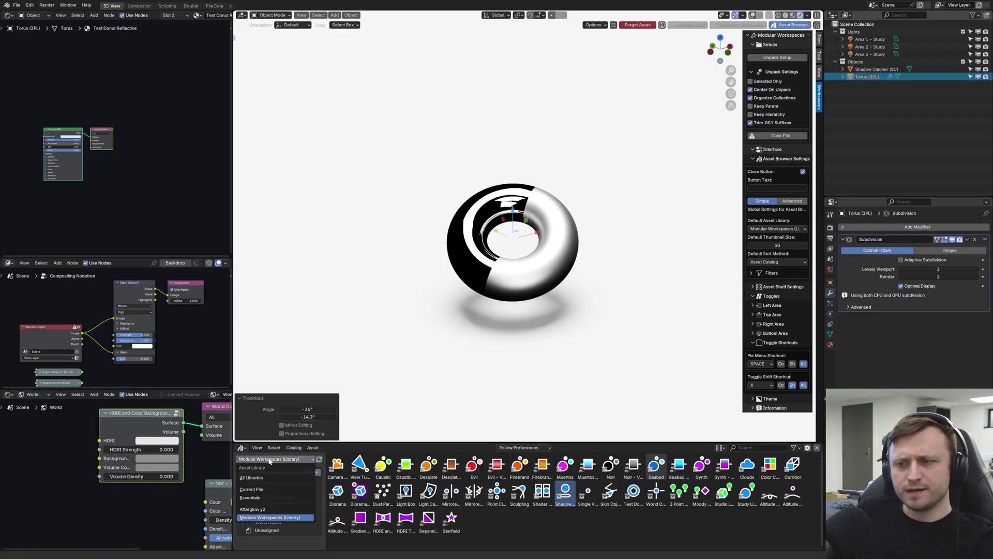
click(264, 508)
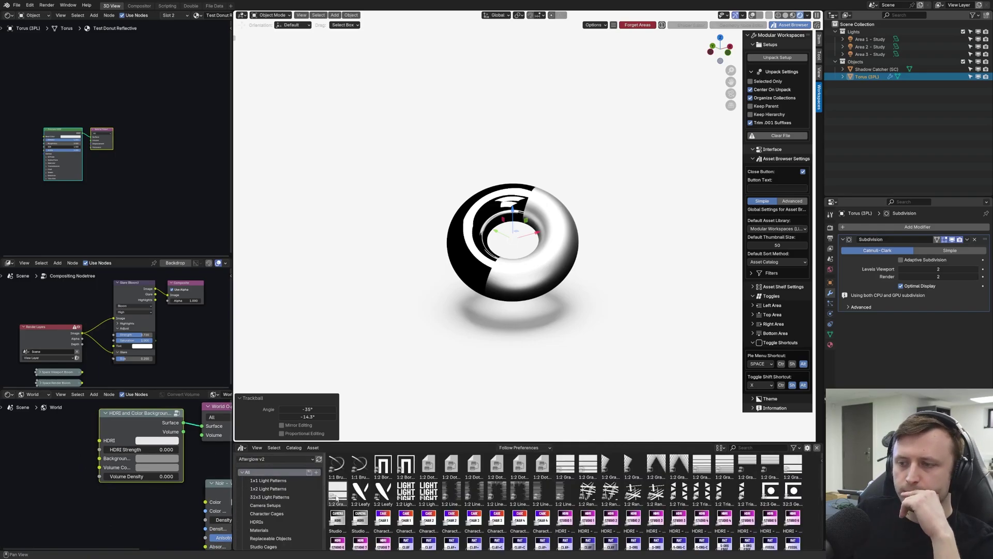
click(279, 521)
drag(337, 463, 71, 470)
middle_drag(71, 470, 93, 480)
drag(83, 463, 121, 451)
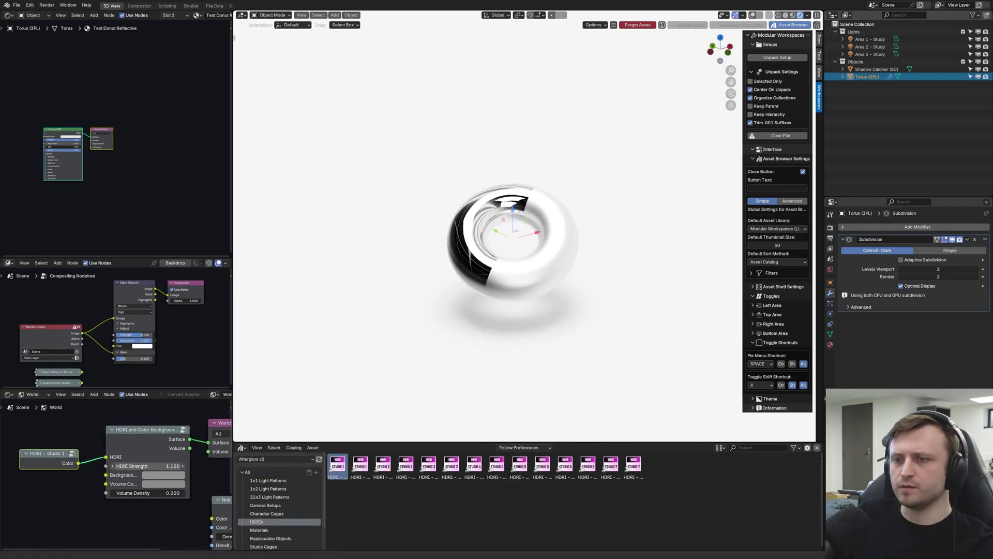
drag(147, 466, 156, 466)
Disable the three Area - Study lights in viewports and renders, and trackball-rotate the torus by about 51.4° and 18.9°.
drag(977, 39, 978, 53)
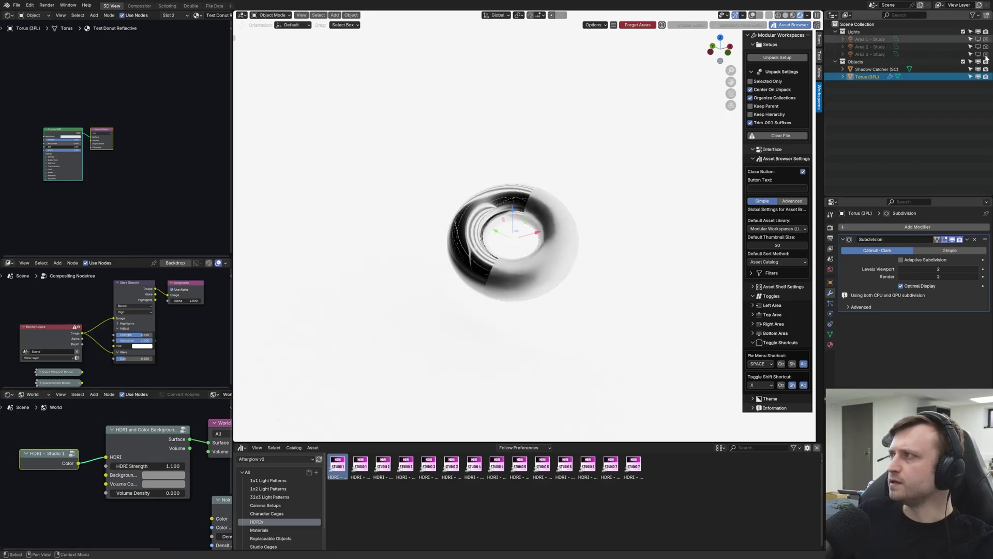
key(r)
key(r)
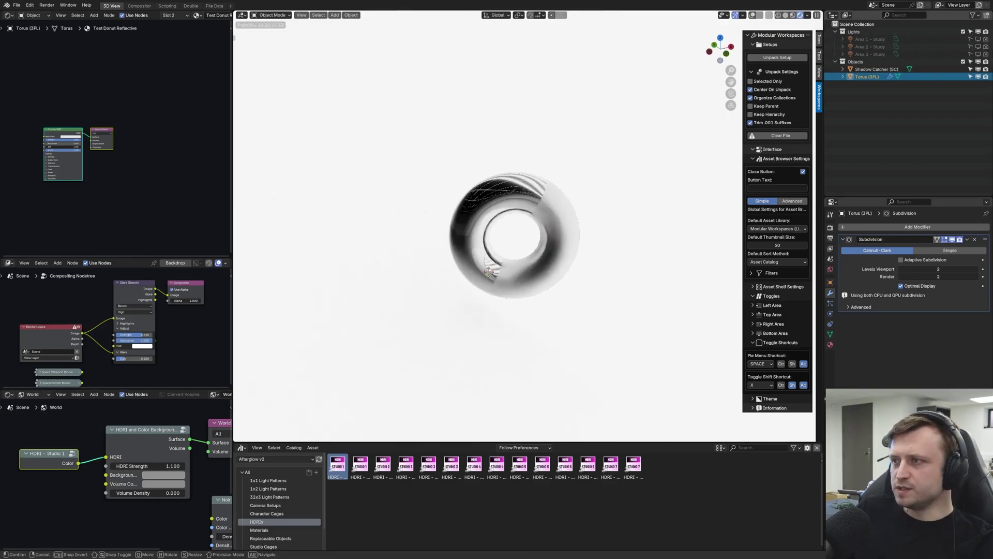
click(518, 274)
middle_drag(517, 274, 495, 254)
scroll(495, 253, up, 1)
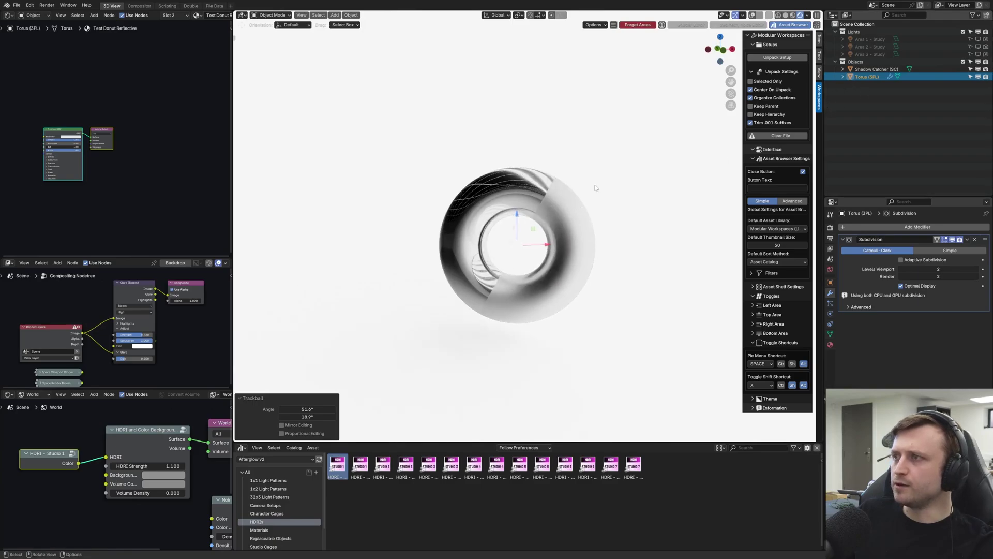
Rotate the torus freely once more and lower the world node's HDRI Strength to 0.69.
middle_drag(595, 187, 597, 206)
key(r)
key(r)
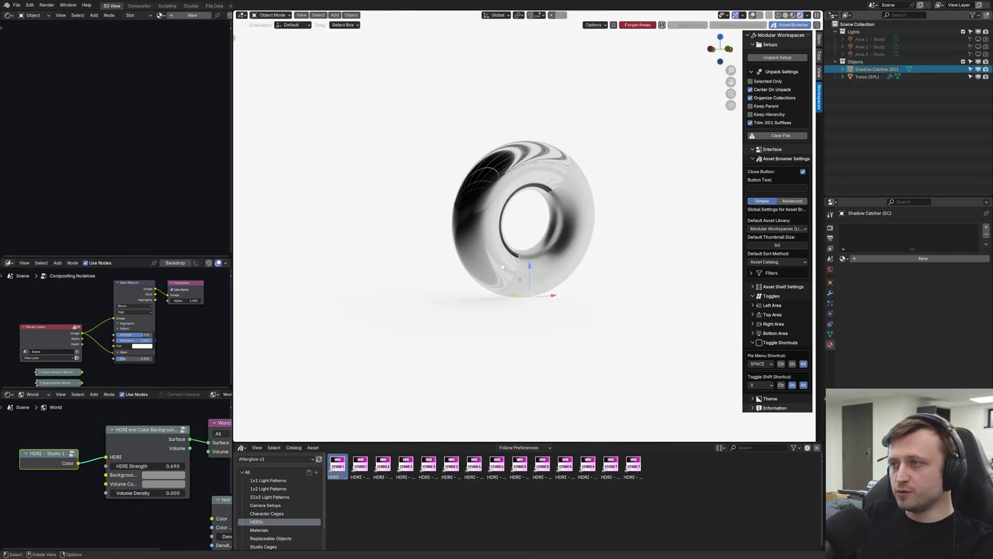
scroll(80, 462, up, 2)
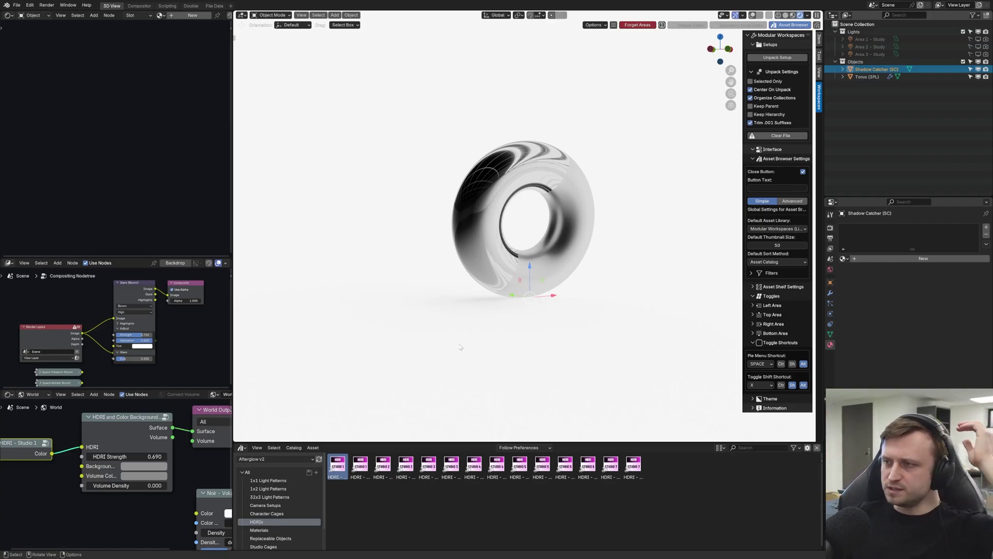
Enable Diffuse, Glossy, Transmission and Volume Scatter ray visibility on the Shadow Catcher and inspect the torus reflections.
middle_drag(469, 302, 449, 324)
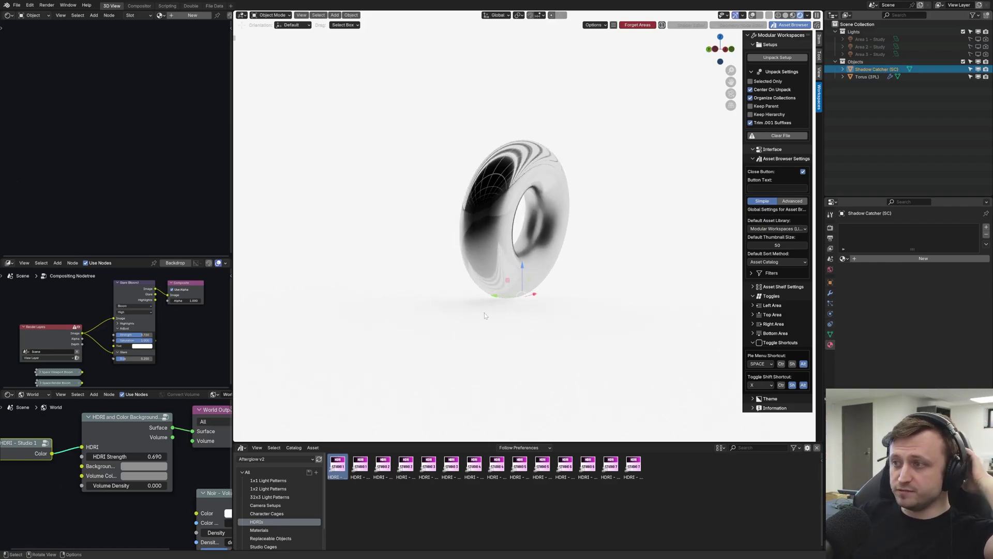
middle_drag(493, 311, 555, 331)
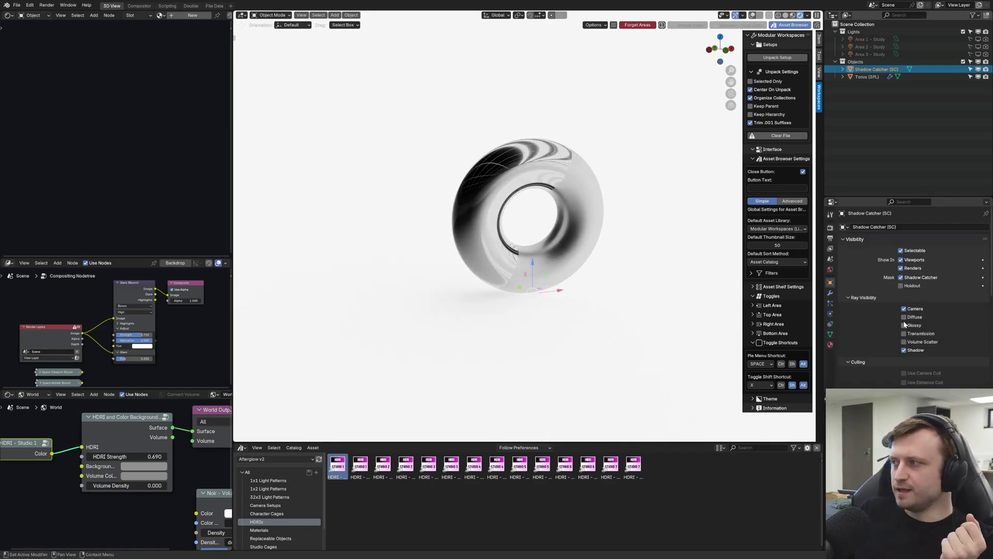
drag(904, 317, 904, 342)
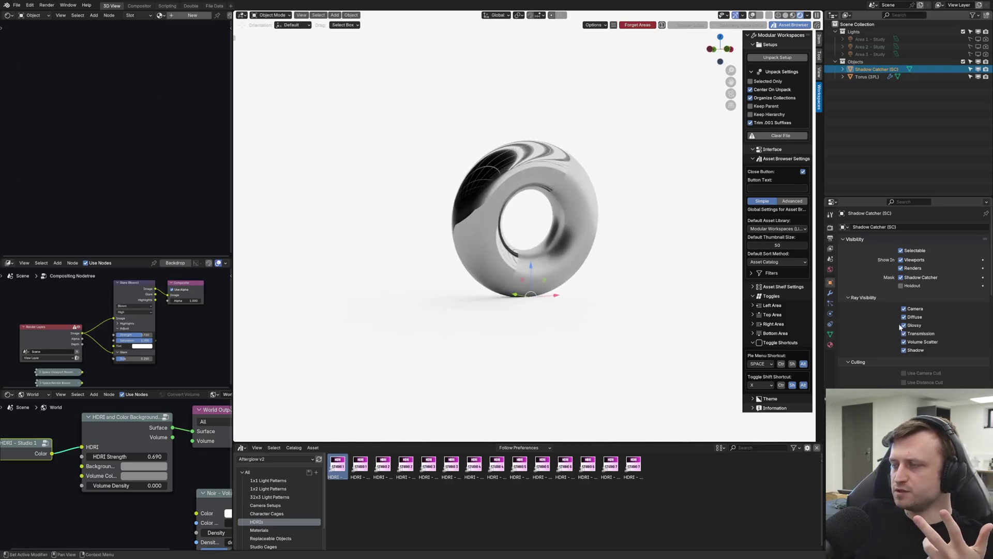
middle_drag(620, 331, 653, 339)
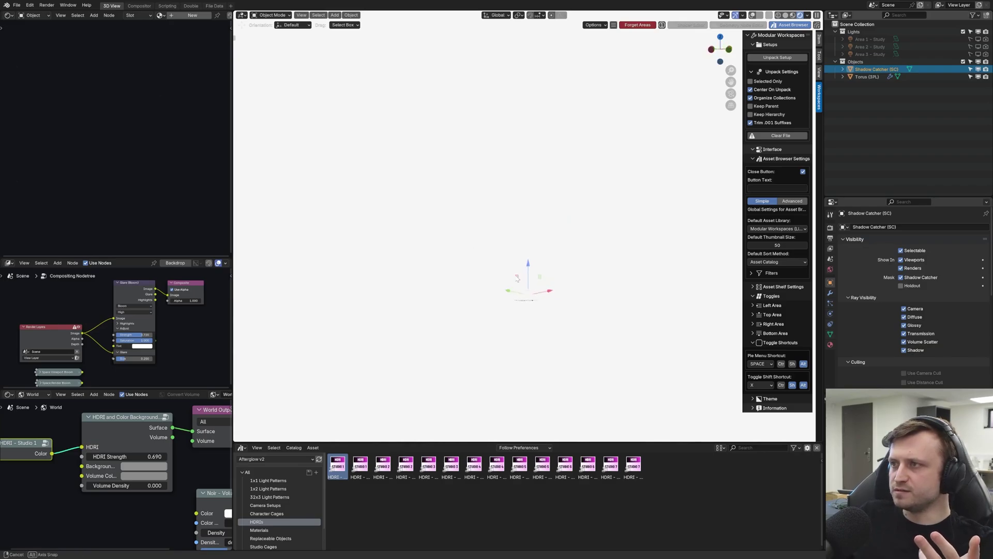
middle_drag(517, 278, 486, 201)
Disable the Shadow Catcher's Diffuse, Glossy, Transmission and Volume Scatter ray visibility, and disconnect the HDRI - Studio 1 node.
drag(903, 318, 904, 343)
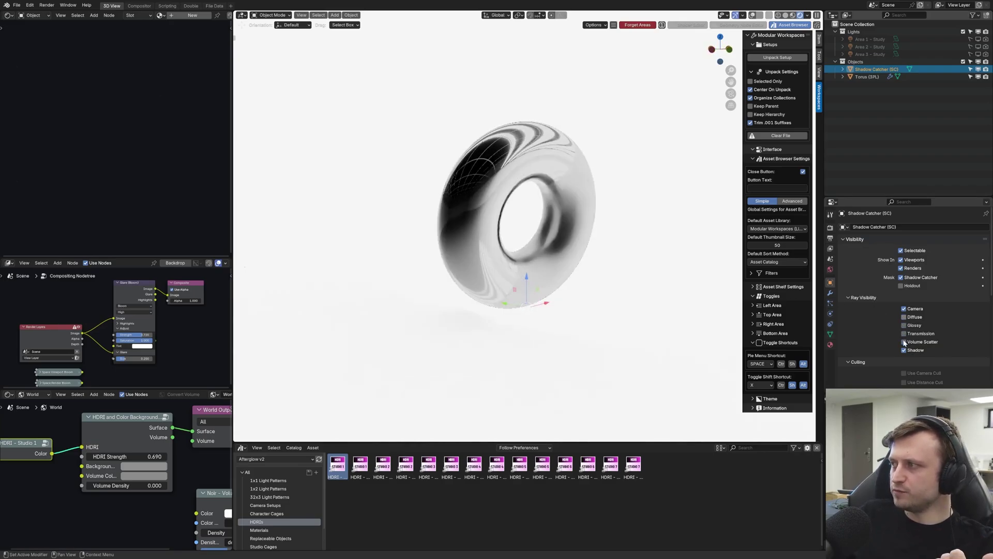
middle_drag(619, 357, 659, 346)
middle_drag(470, 374, 419, 377)
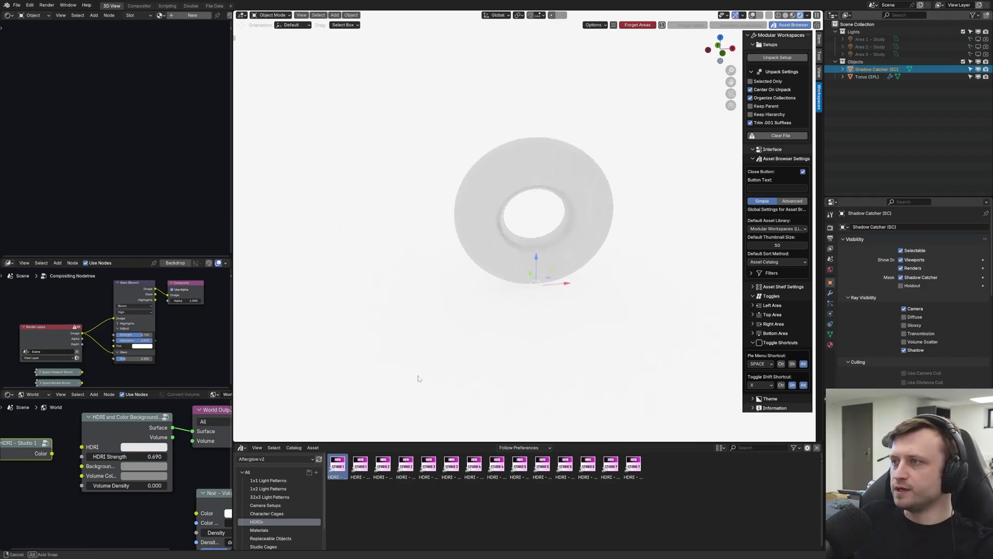
Switch the Asset Browser back to the Modular Workspaces library and show its Lighting catalog.
click(253, 459)
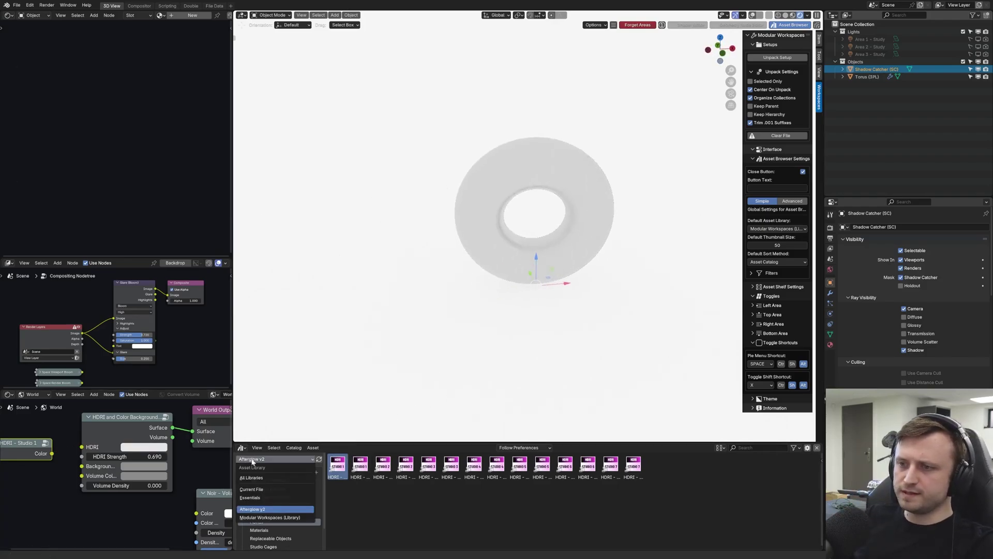
click(257, 518)
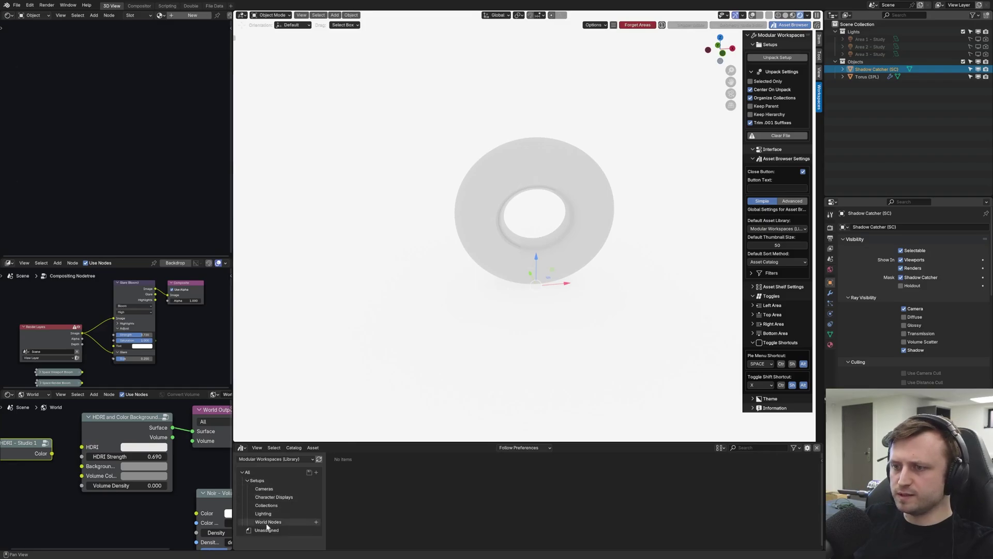
click(264, 514)
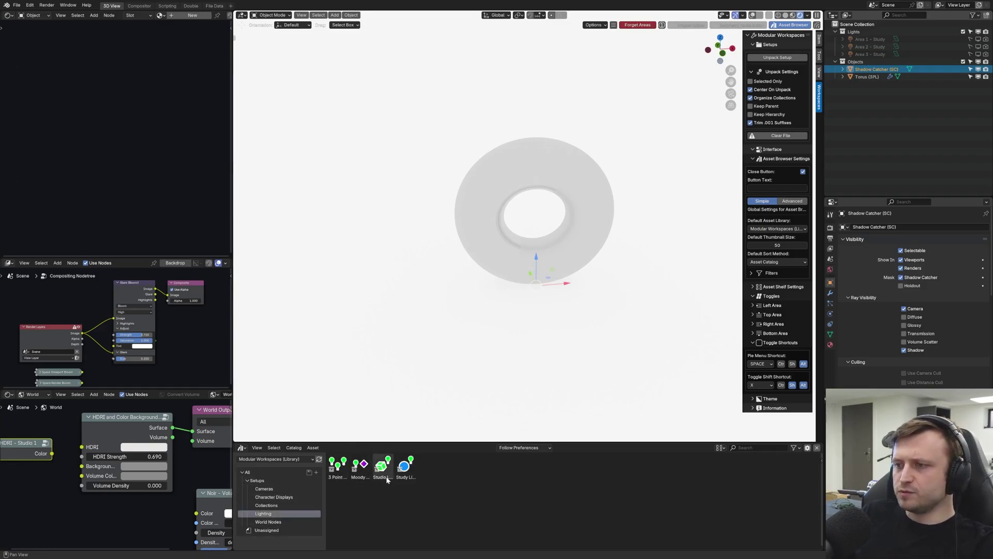
Place the Studio Lighting setup in the scene, unpack it, and lower the world node's HDRI Strength to 0.
drag(383, 465, 397, 215)
middle_drag(413, 276, 449, 276)
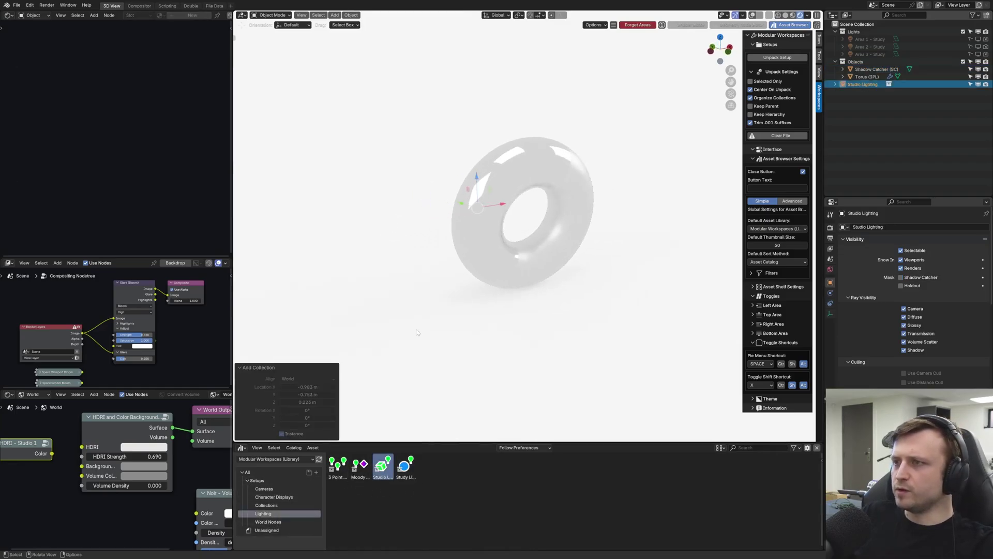
click(777, 58)
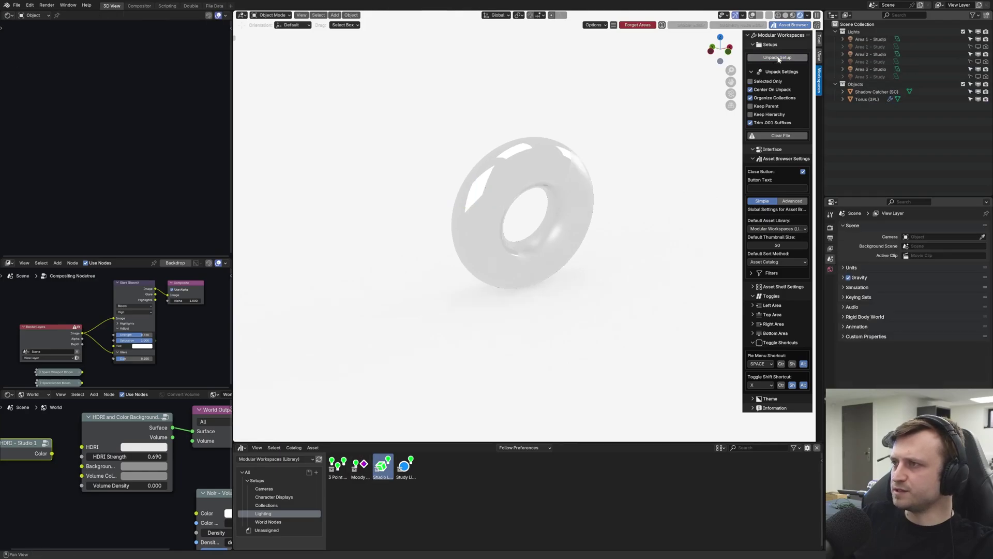
middle_drag(581, 228, 518, 217)
drag(144, 456, 93, 456)
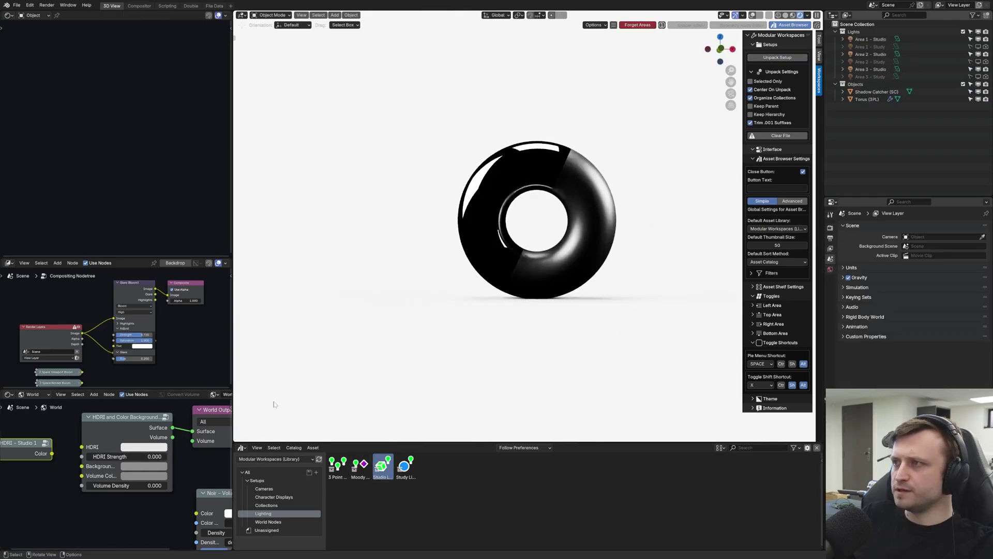
middle_drag(378, 370, 249, 387)
Replace the studio lights with the unpacked Moody lighting setup and rotate the torus freely to try out its reflections.
click(338, 466)
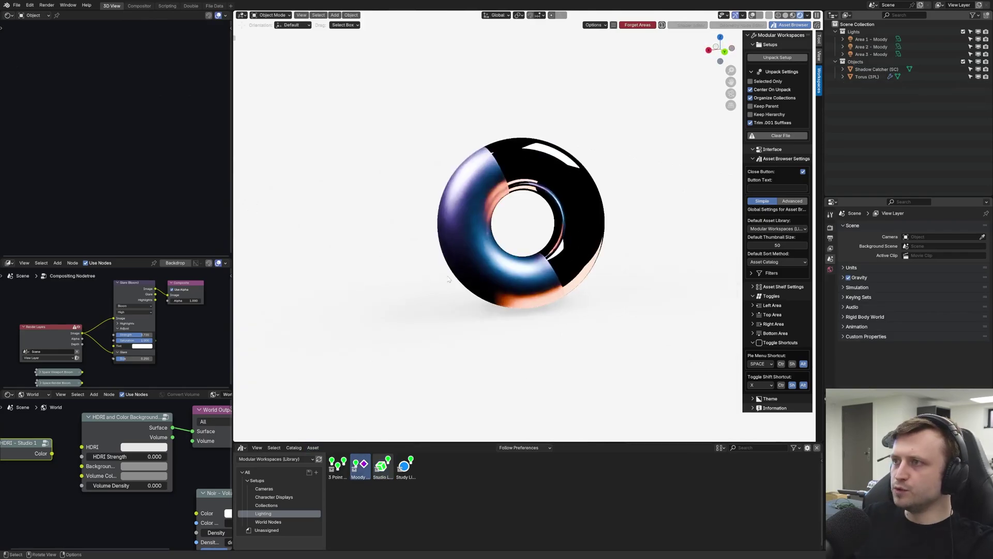
middle_drag(429, 268, 472, 268)
click(504, 258)
key(r)
key(r)
key(r)
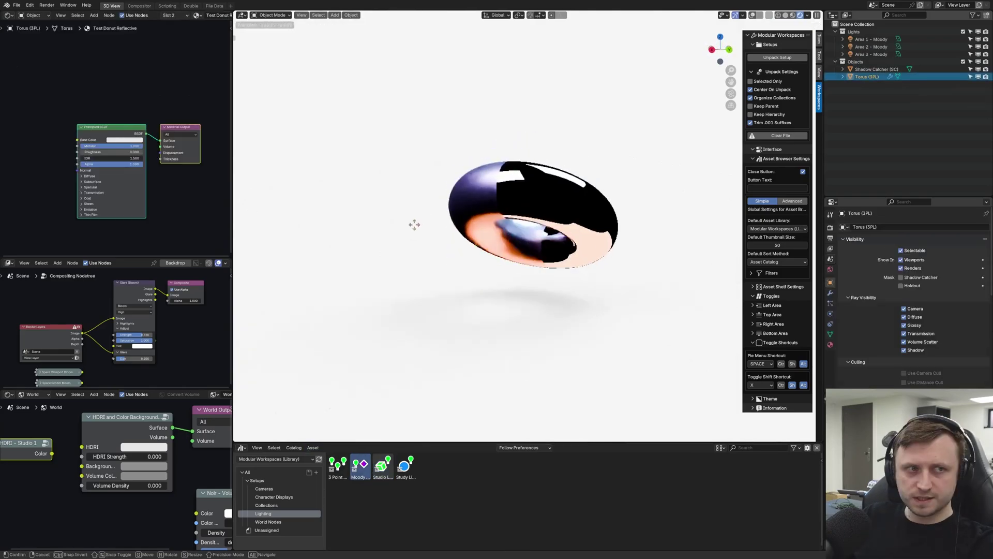
click(467, 310)
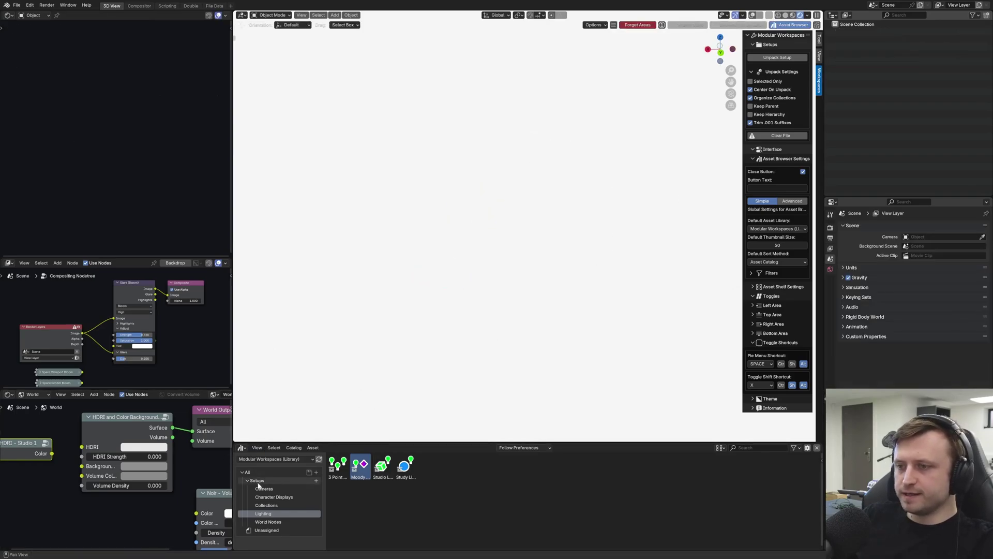
Show all library assets, place and unpack the Diorama Color setup, look through its camera, and rotate the cube freely.
click(249, 471)
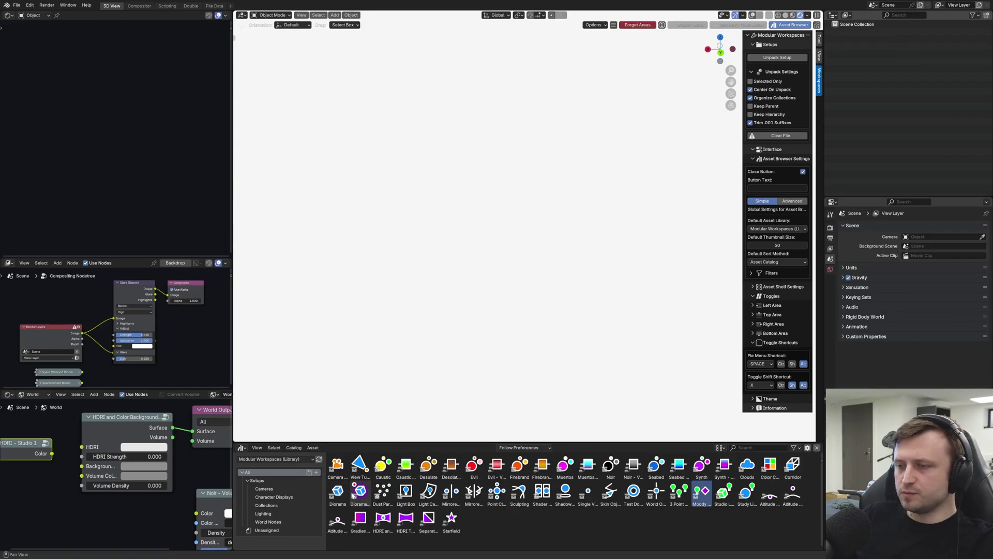
drag(352, 495, 493, 225)
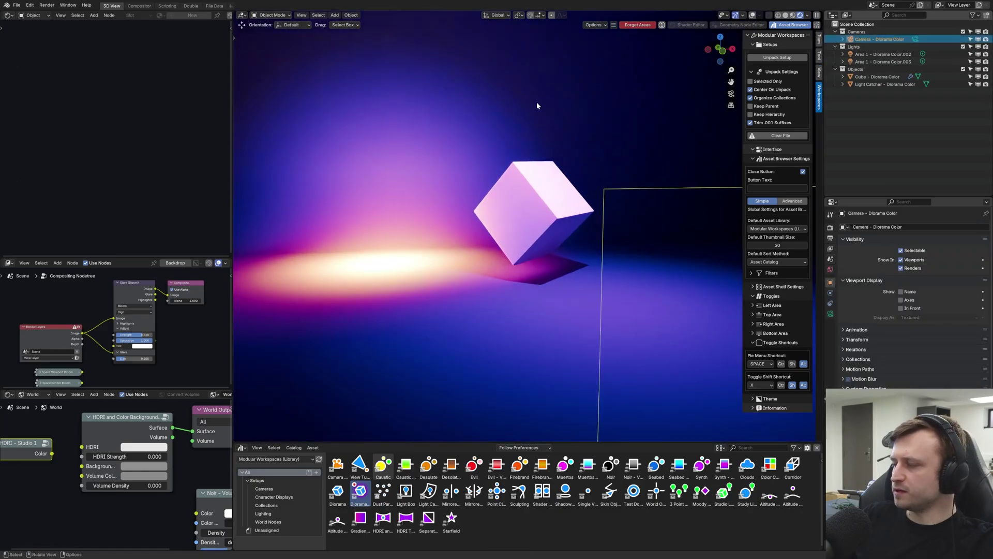
key(ctrl+KP_0)
click(499, 295)
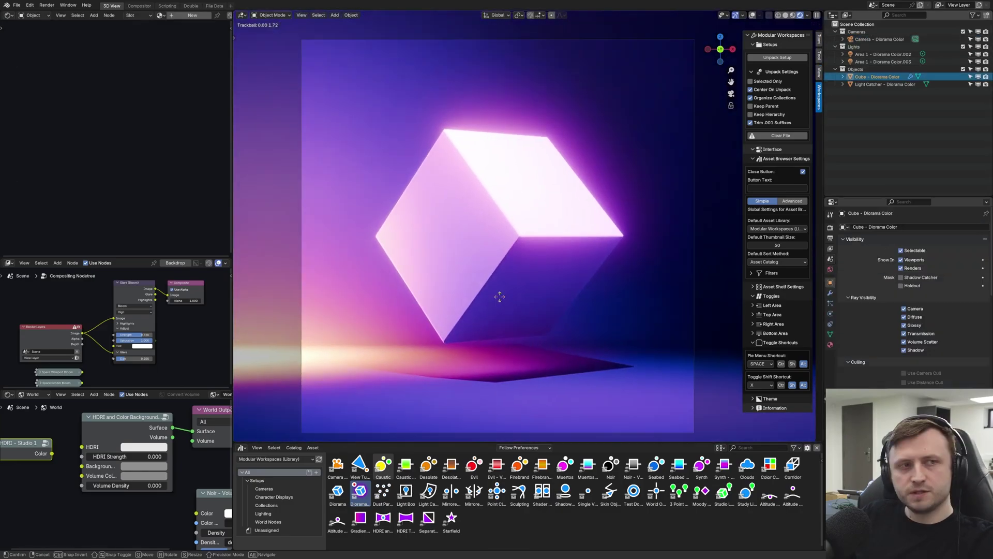
Connect the Render Layers image directly to the Composite node in the compositor, bypassing the Glare node.
scroll(151, 300, up, 1)
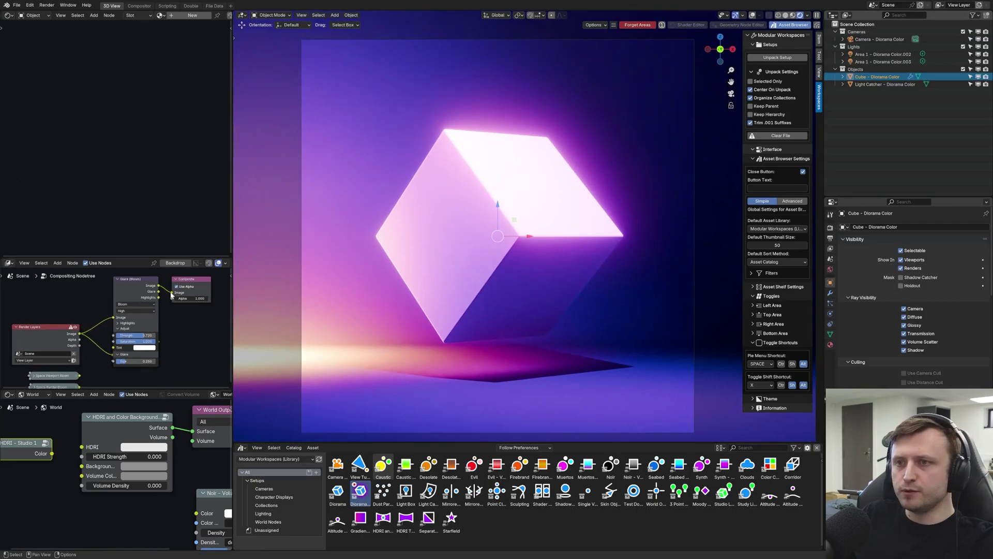
drag(171, 293, 94, 309)
drag(177, 298, 179, 293)
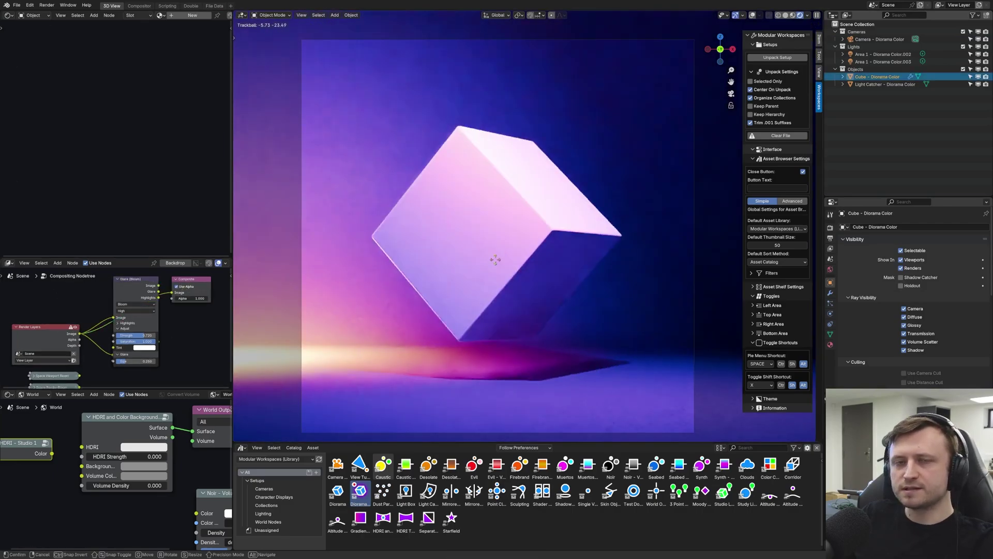
Clear the file, place the Diorama Color setup again, and move the packed setup twice, the second time about -0.38 m along X.
click(773, 137)
drag(360, 490, 496, 239)
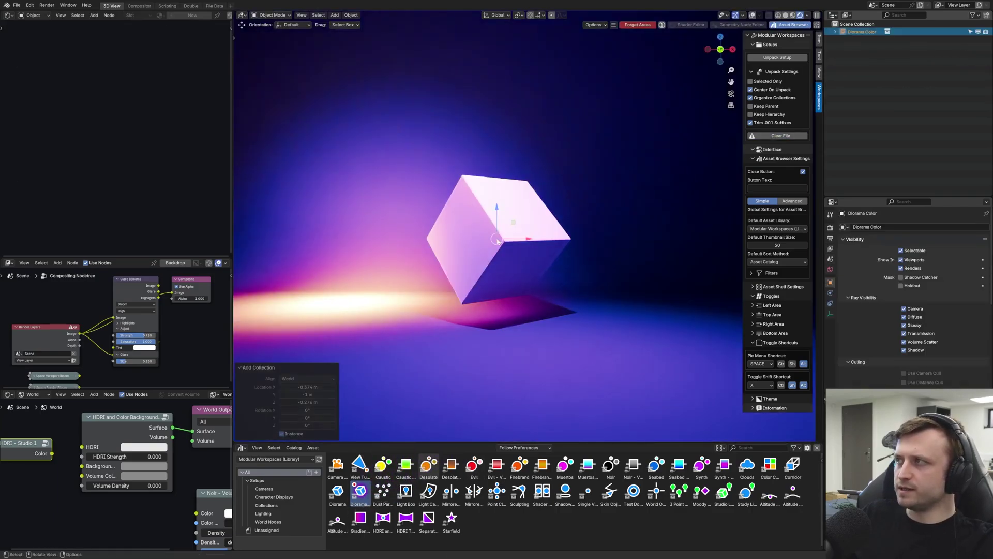
key(g)
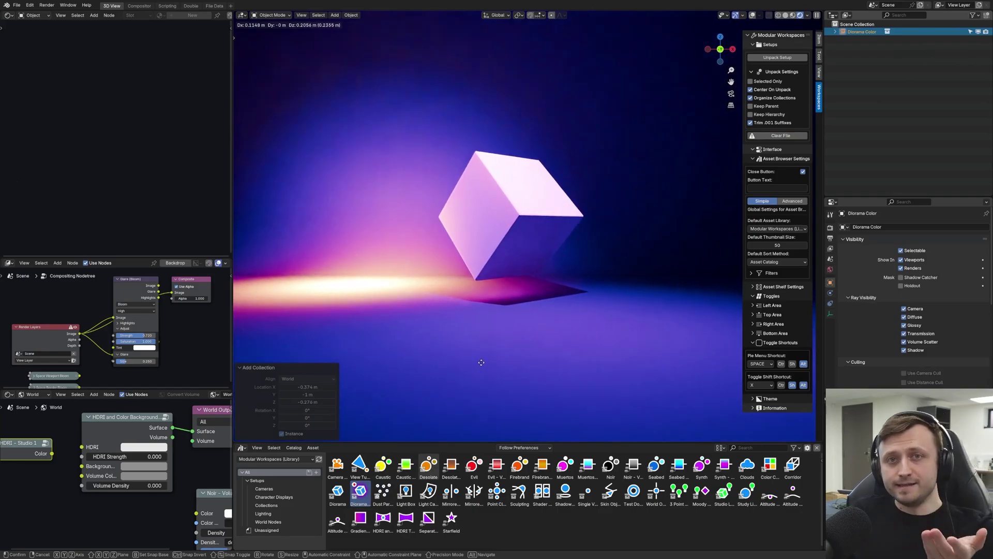
click(478, 365)
click(835, 32)
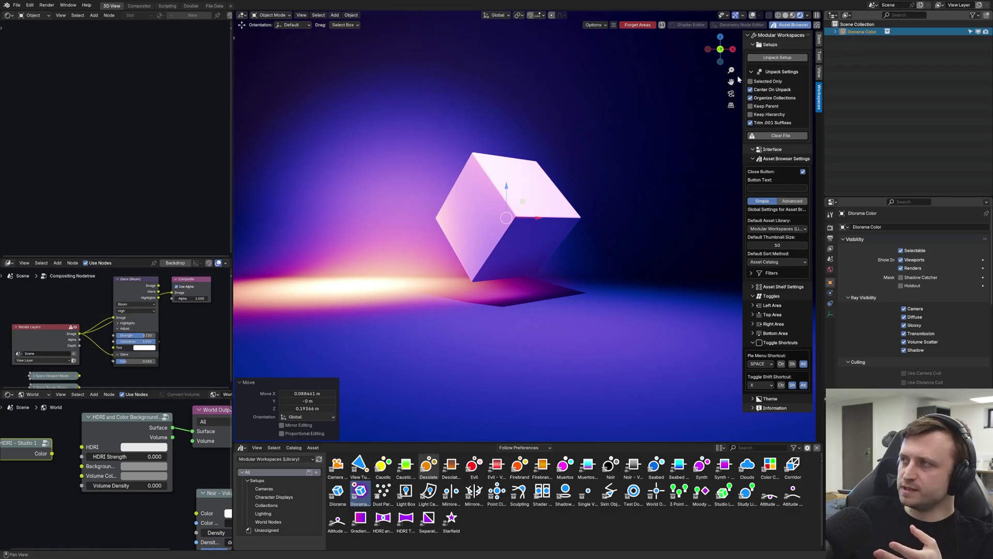
key(g)
click(525, 223)
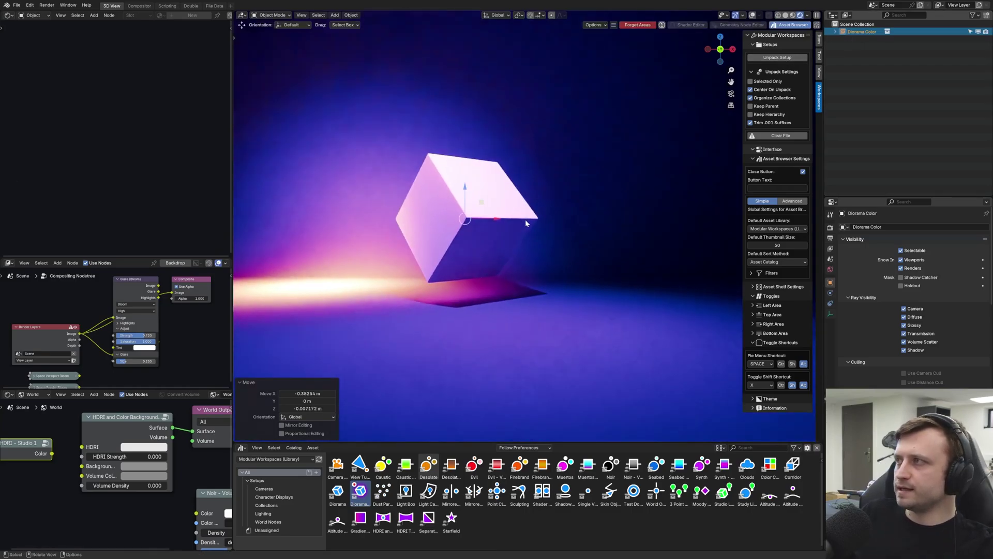
Unpack the Diorama Color setup and check how its objects are organized into collections.
click(777, 58)
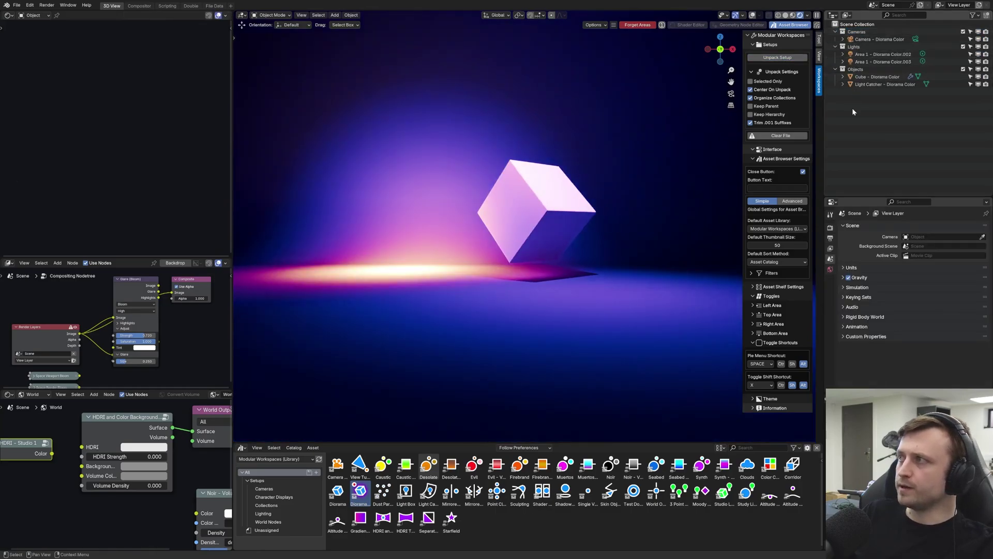
click(854, 32)
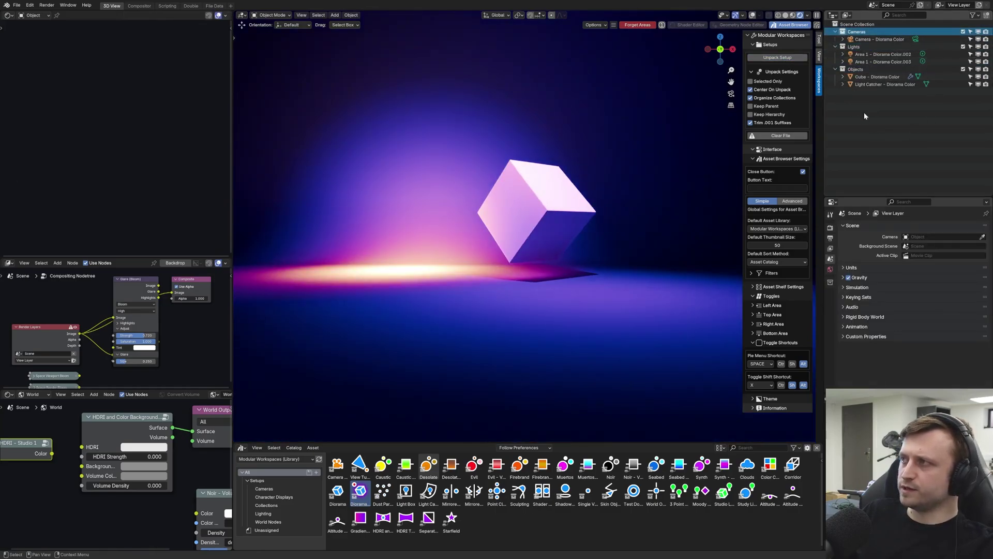
click(731, 94)
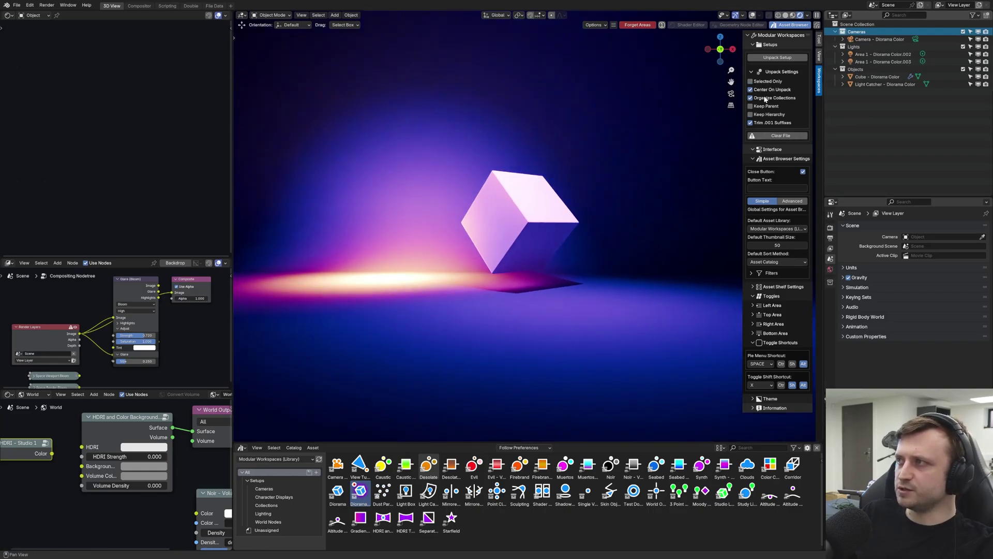